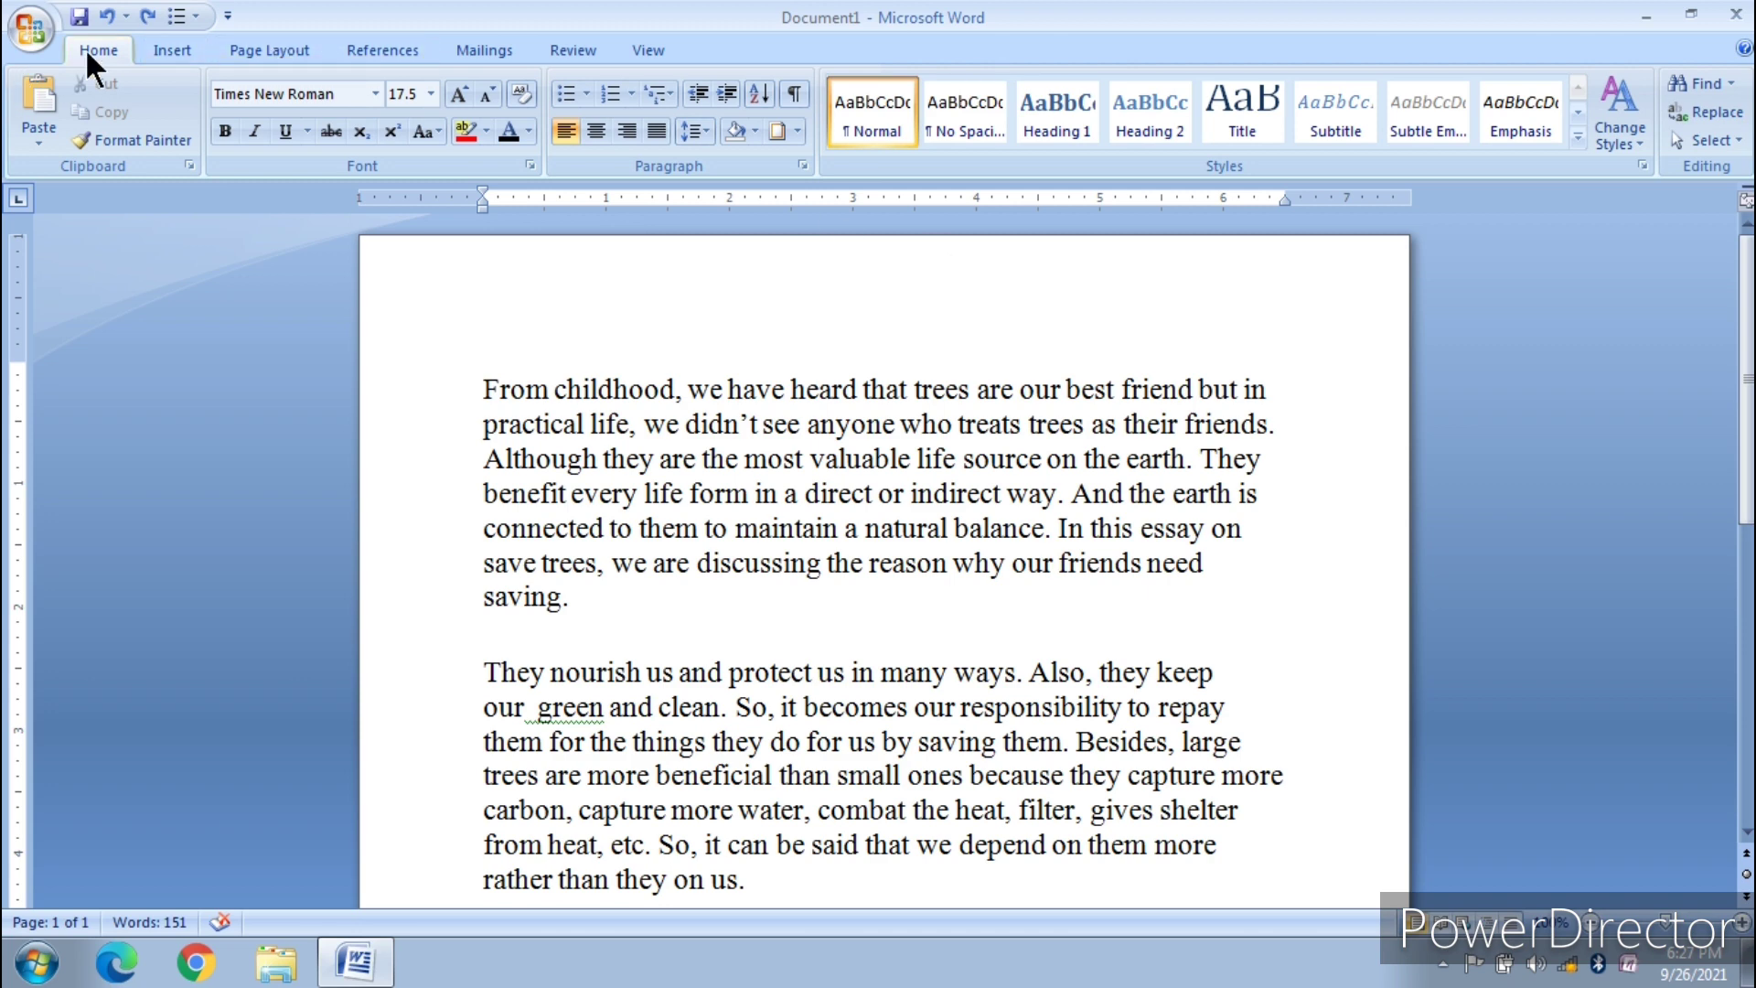
- Browse the Horizontal Line gallery from Borders and Shading, then close it without inserting a line
{"action": "left_click", "coordinate": [796, 131]}
{"action": "left_click", "coordinate": [862, 589]}
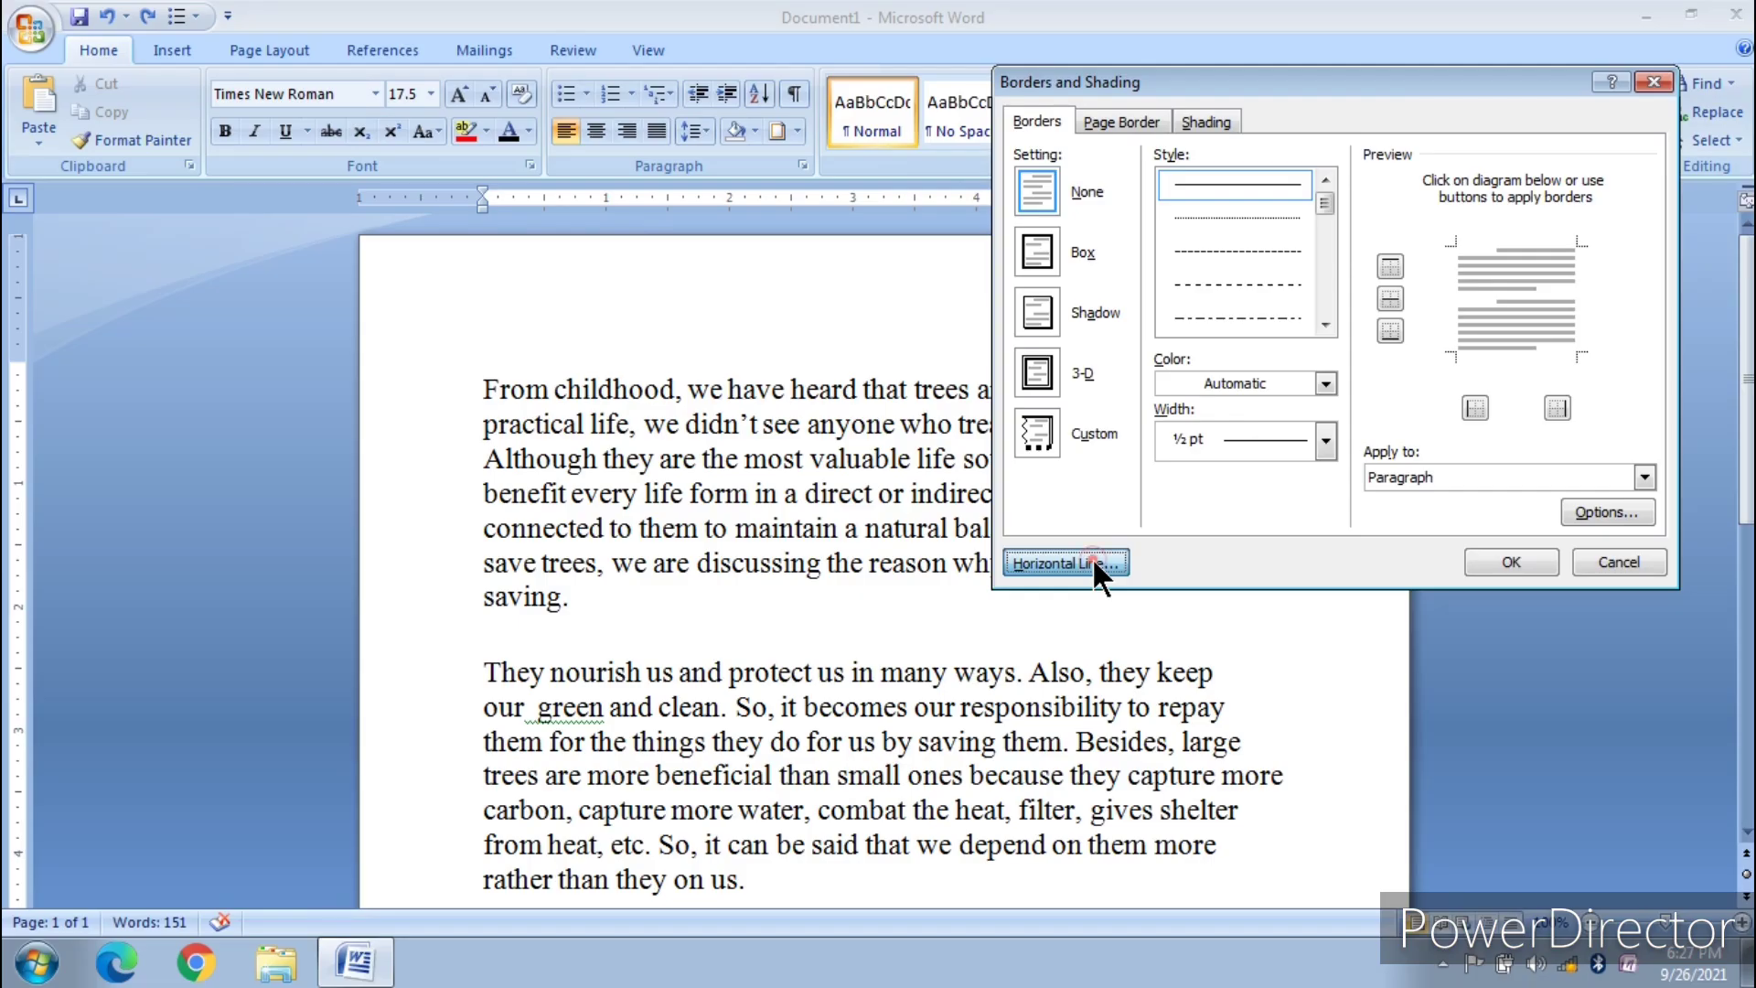
{"action": "left_click", "coordinate": [655, 847]}
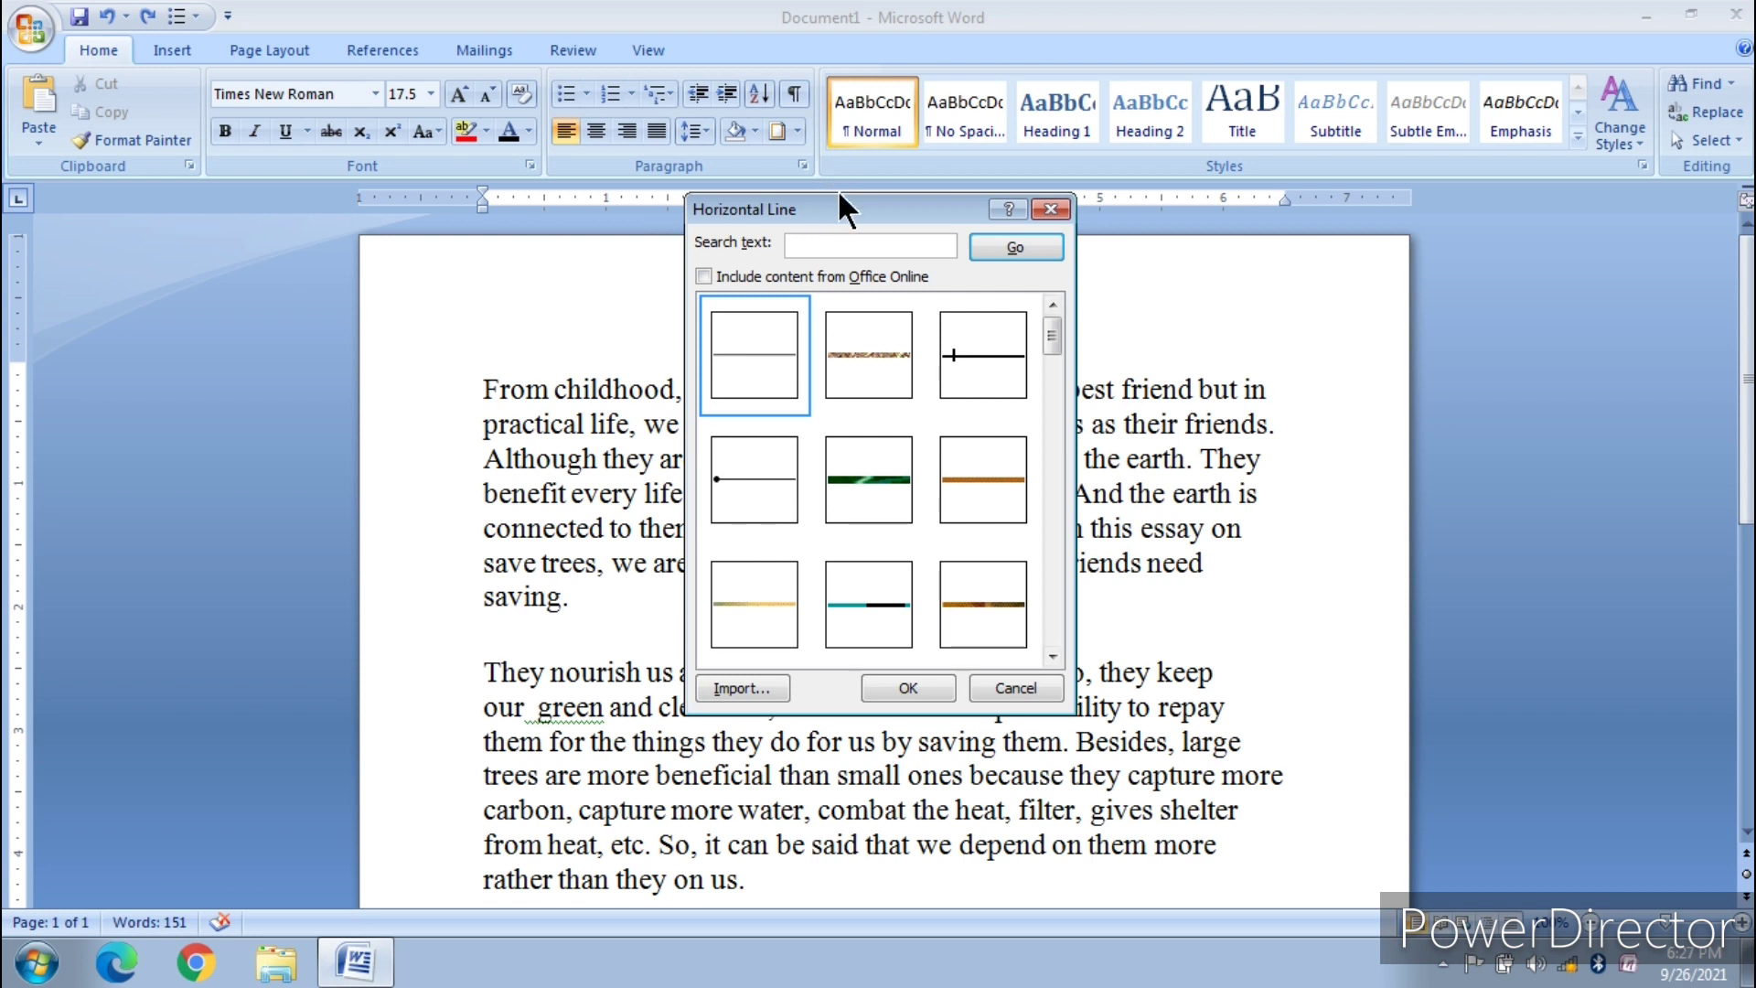
{"action": "left_click_drag", "start_coordinate": [848, 210], "coordinate": [193, 189]}
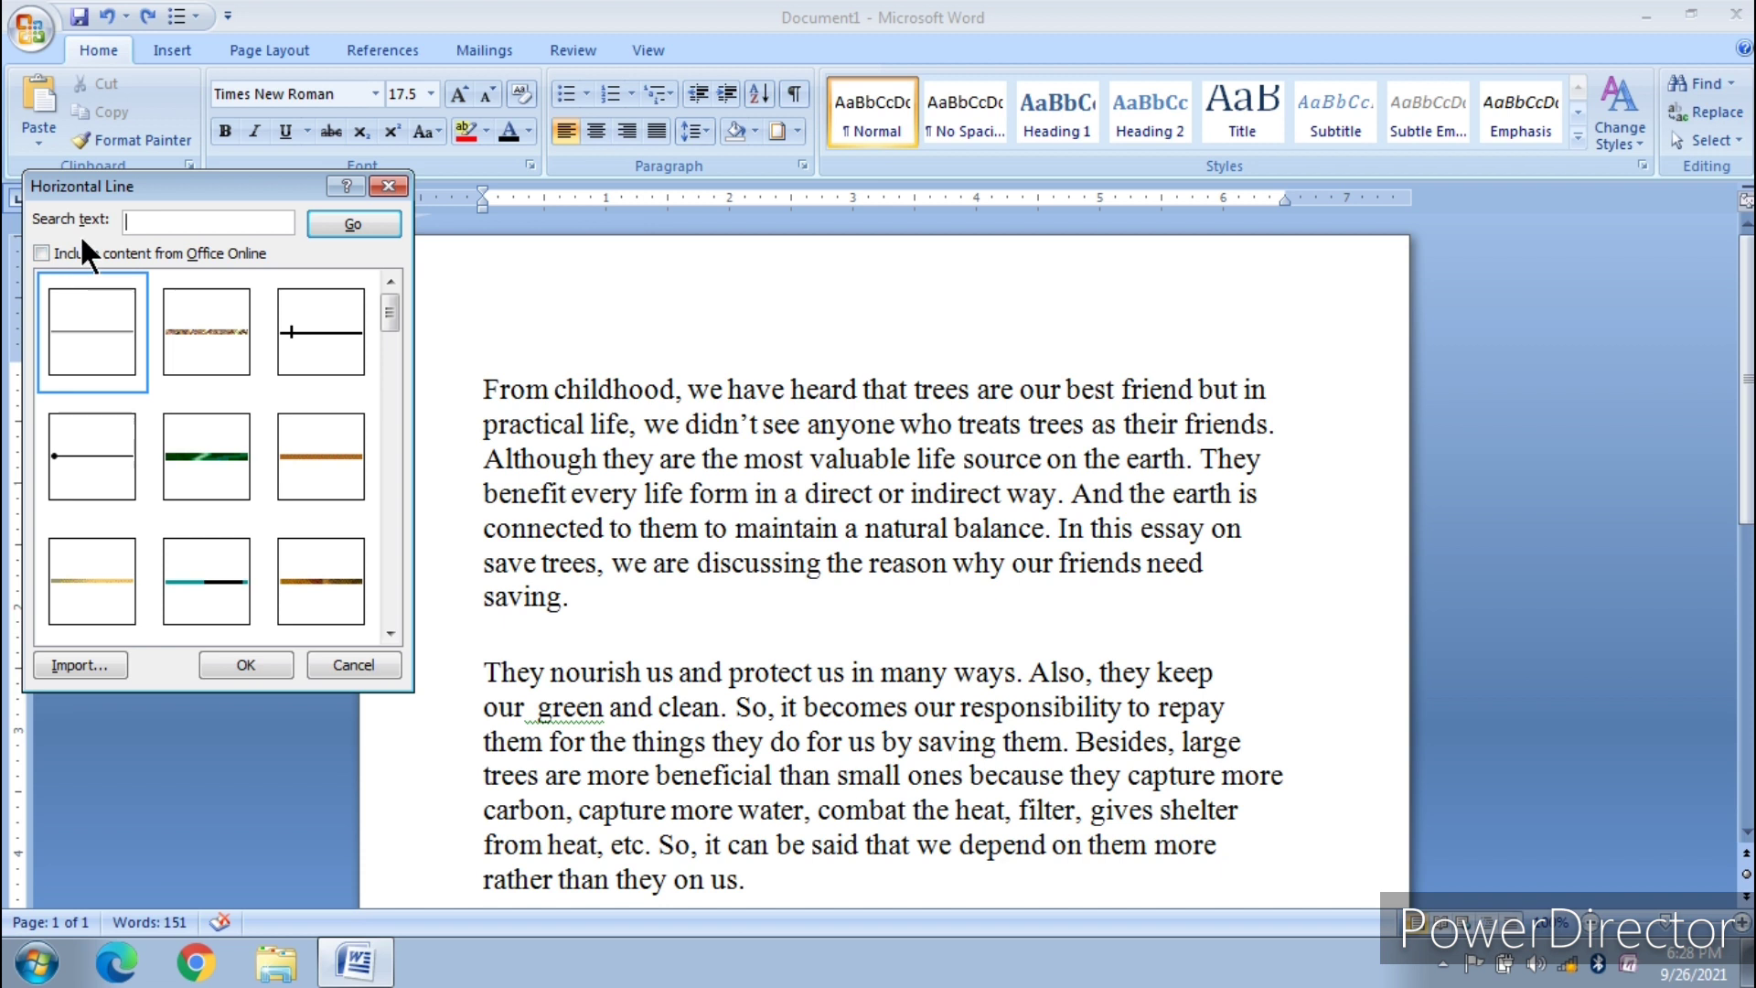
{"action": "left_click", "coordinate": [389, 186]}
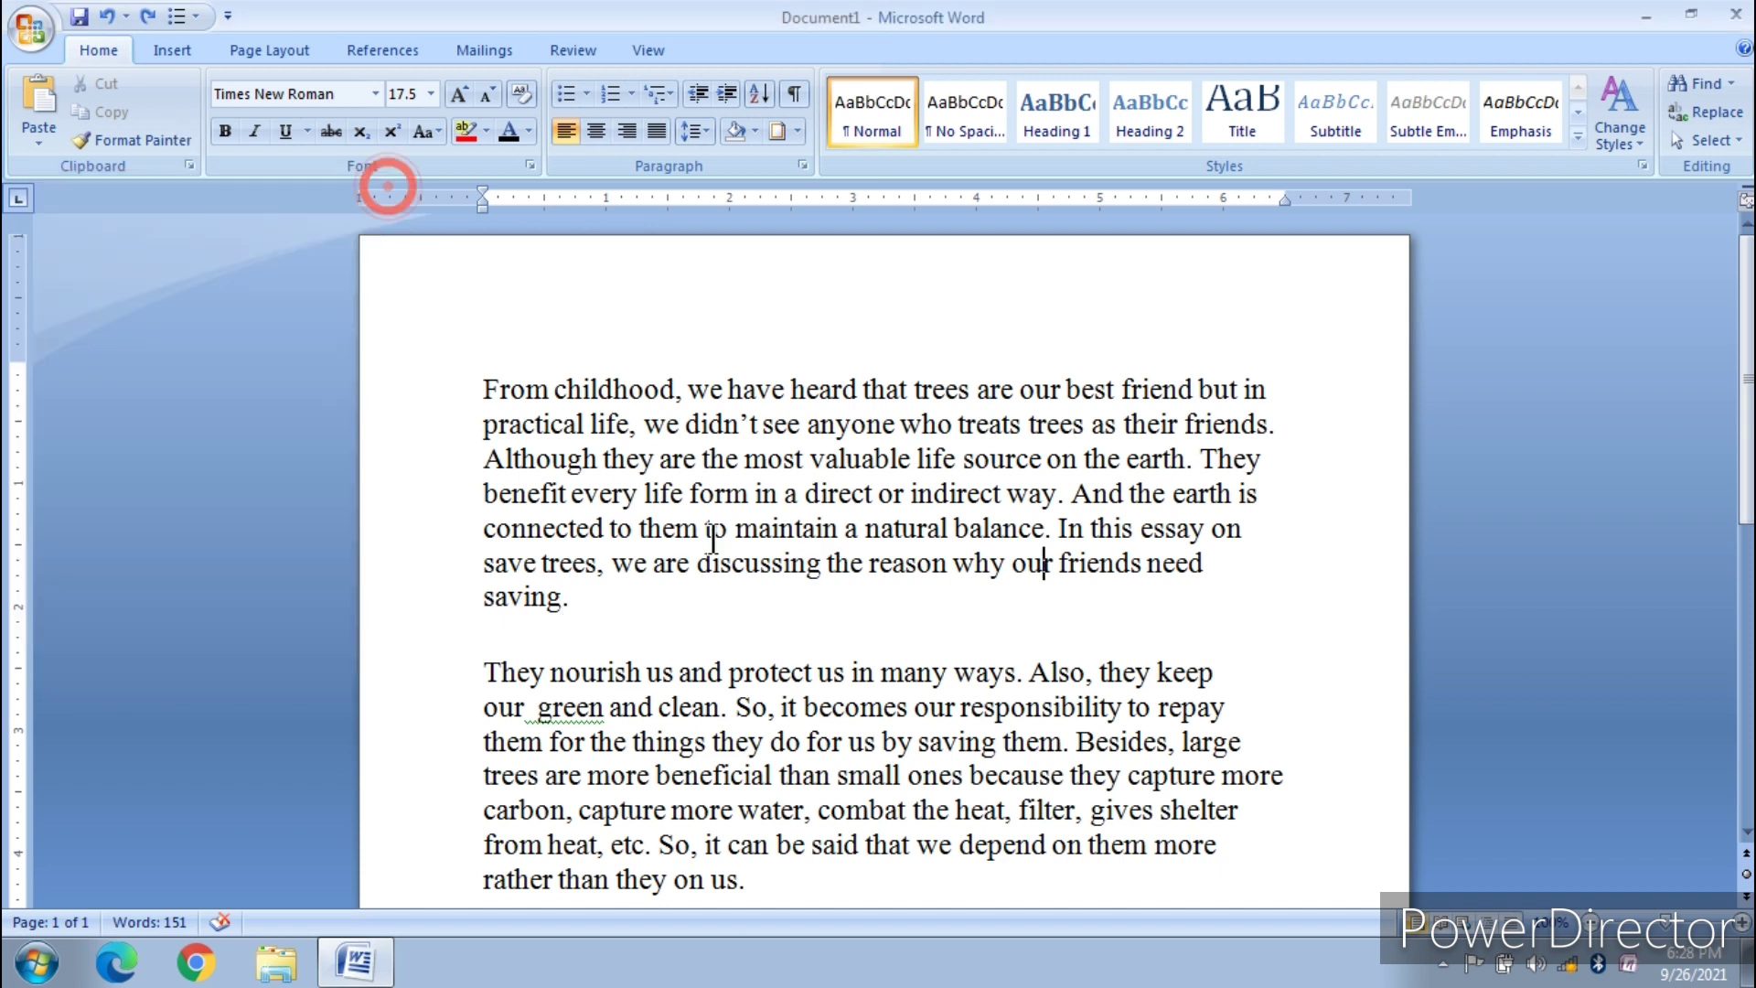
- Insert the first plain grey horizontal line just before 'In this essay on save trees'
{"action": "left_click", "coordinate": [1070, 497]}
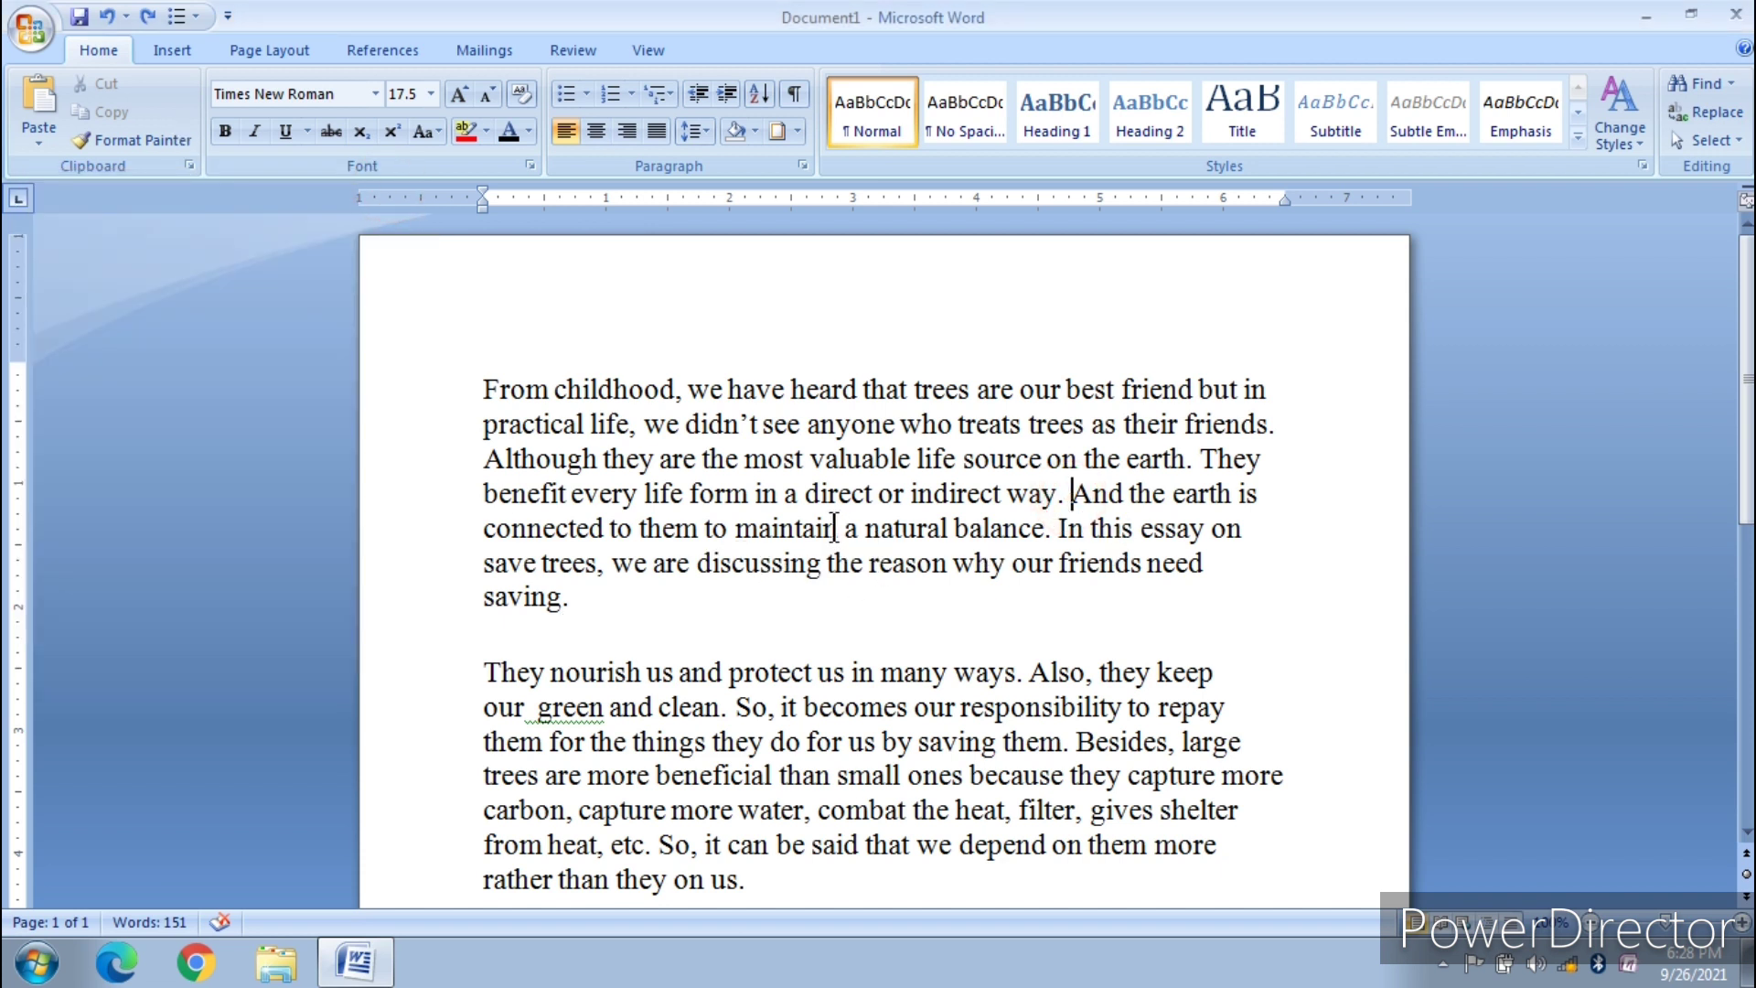
{"action": "left_click", "coordinate": [1056, 529]}
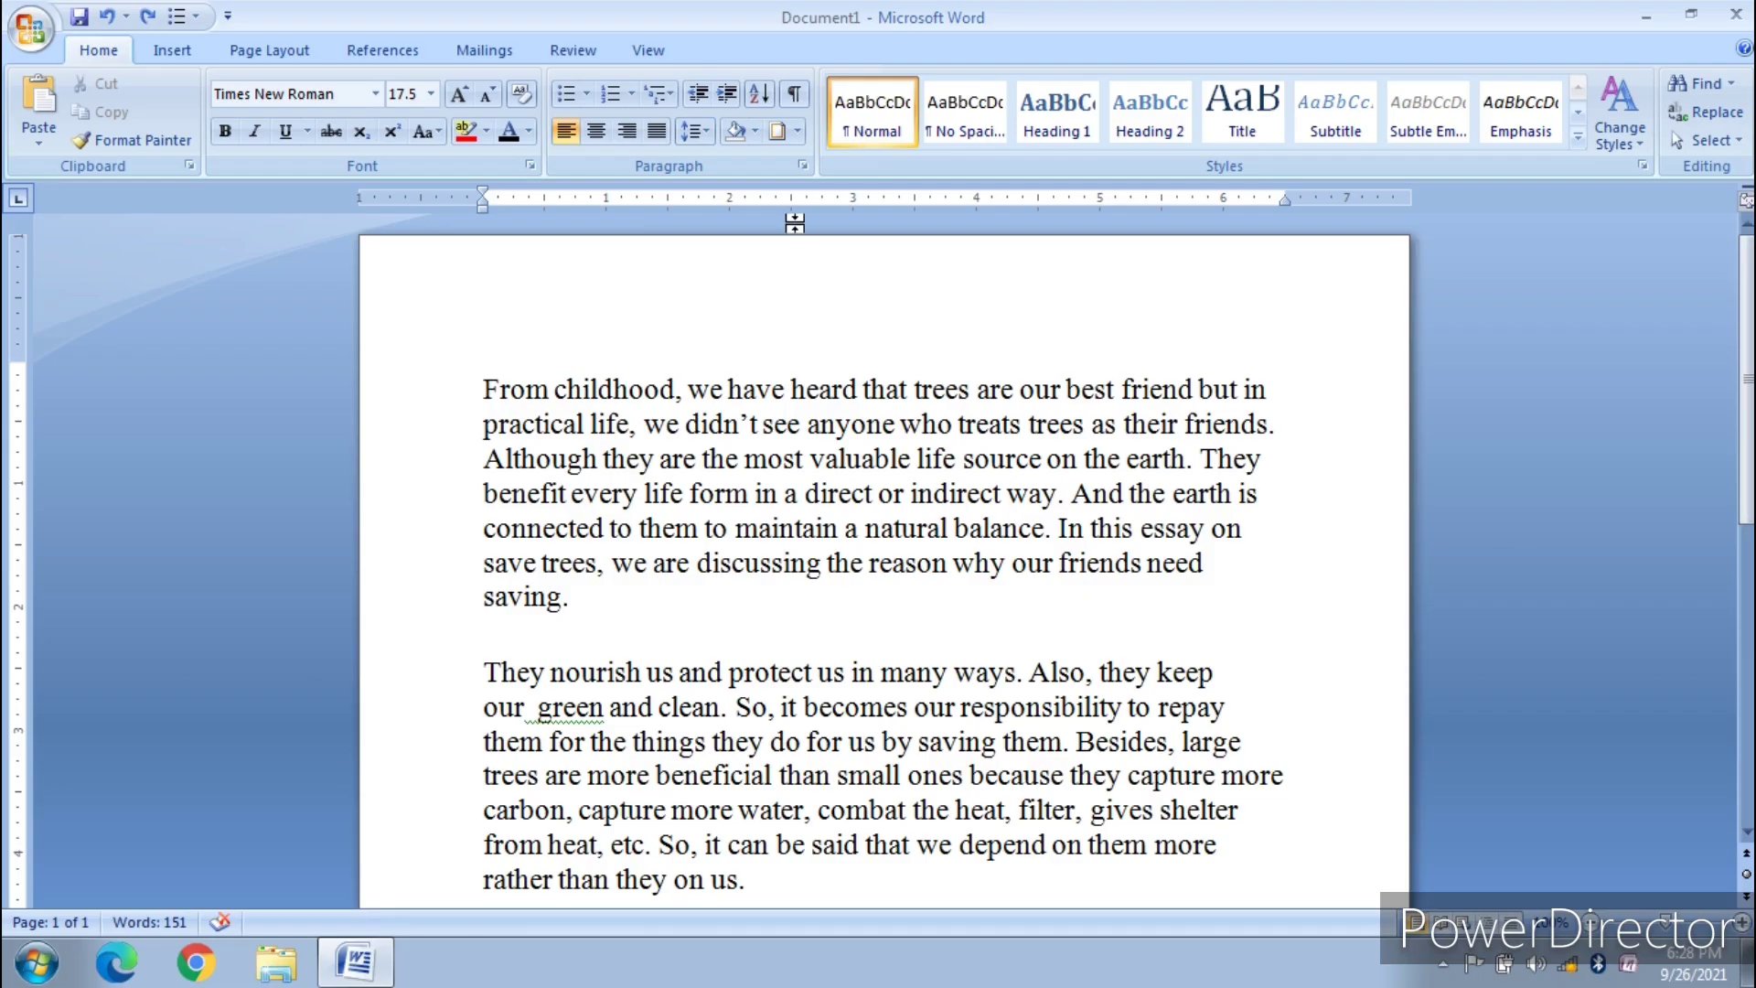
{"action": "left_click", "coordinate": [796, 131]}
{"action": "left_click", "coordinate": [827, 577]}
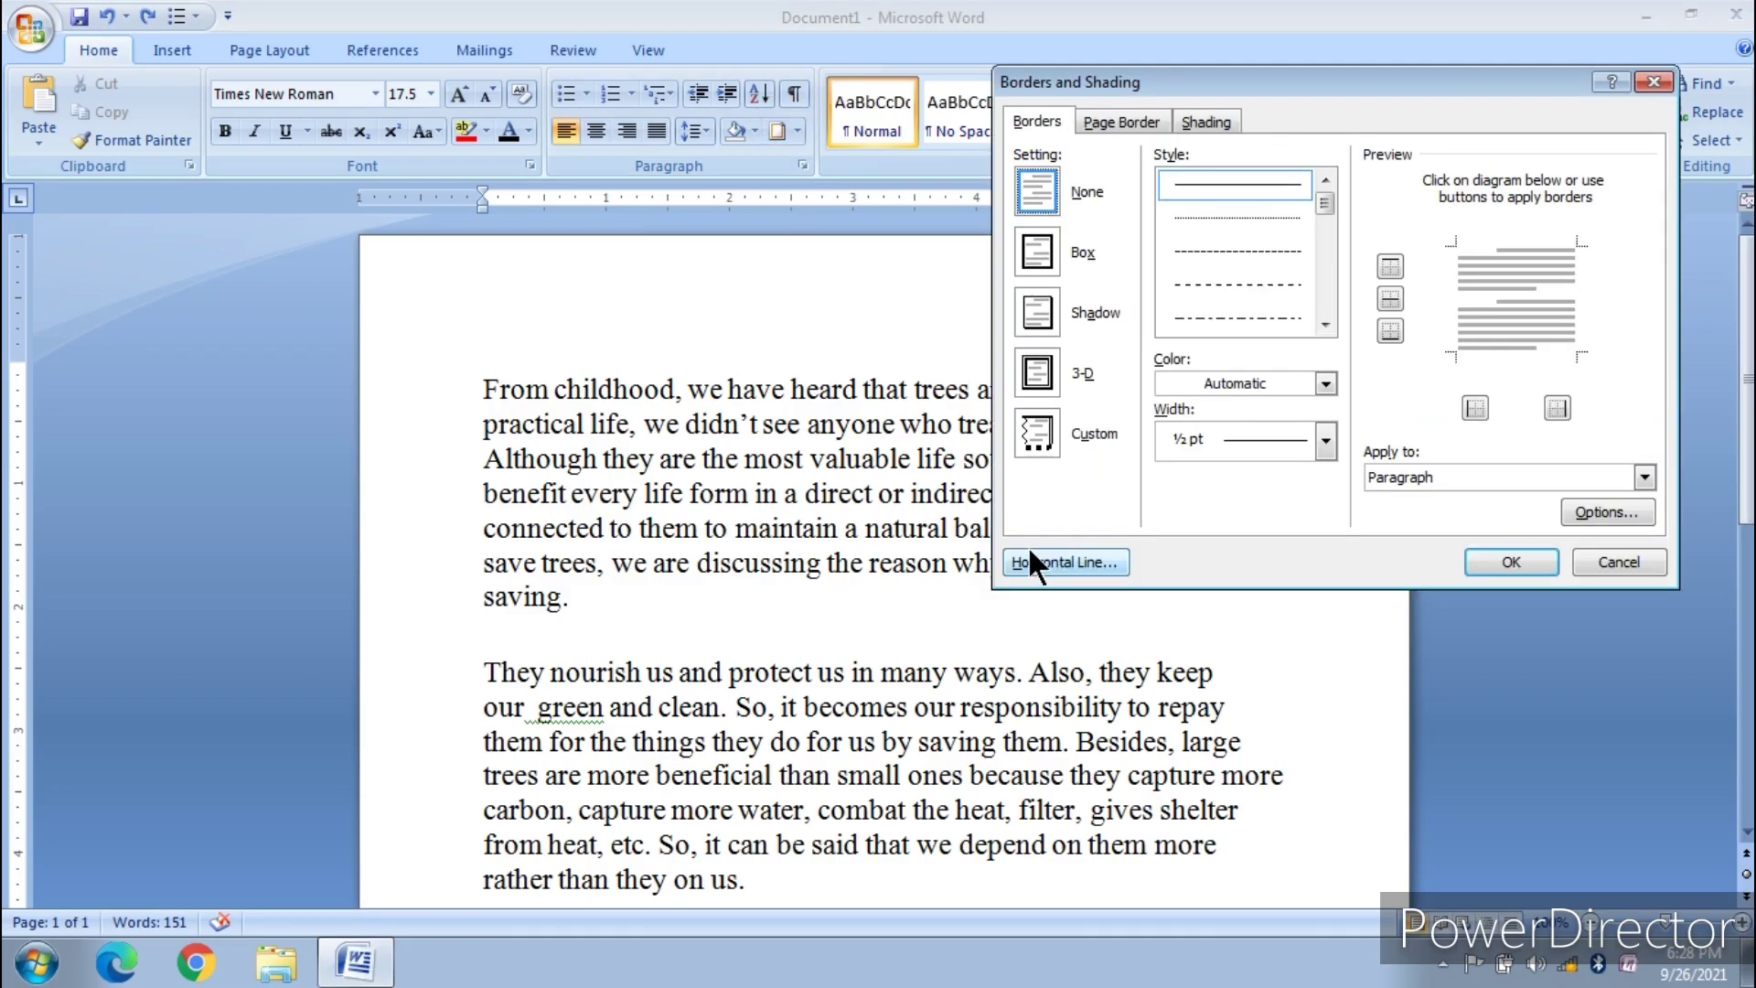
{"action": "left_click", "coordinate": [1028, 545]}
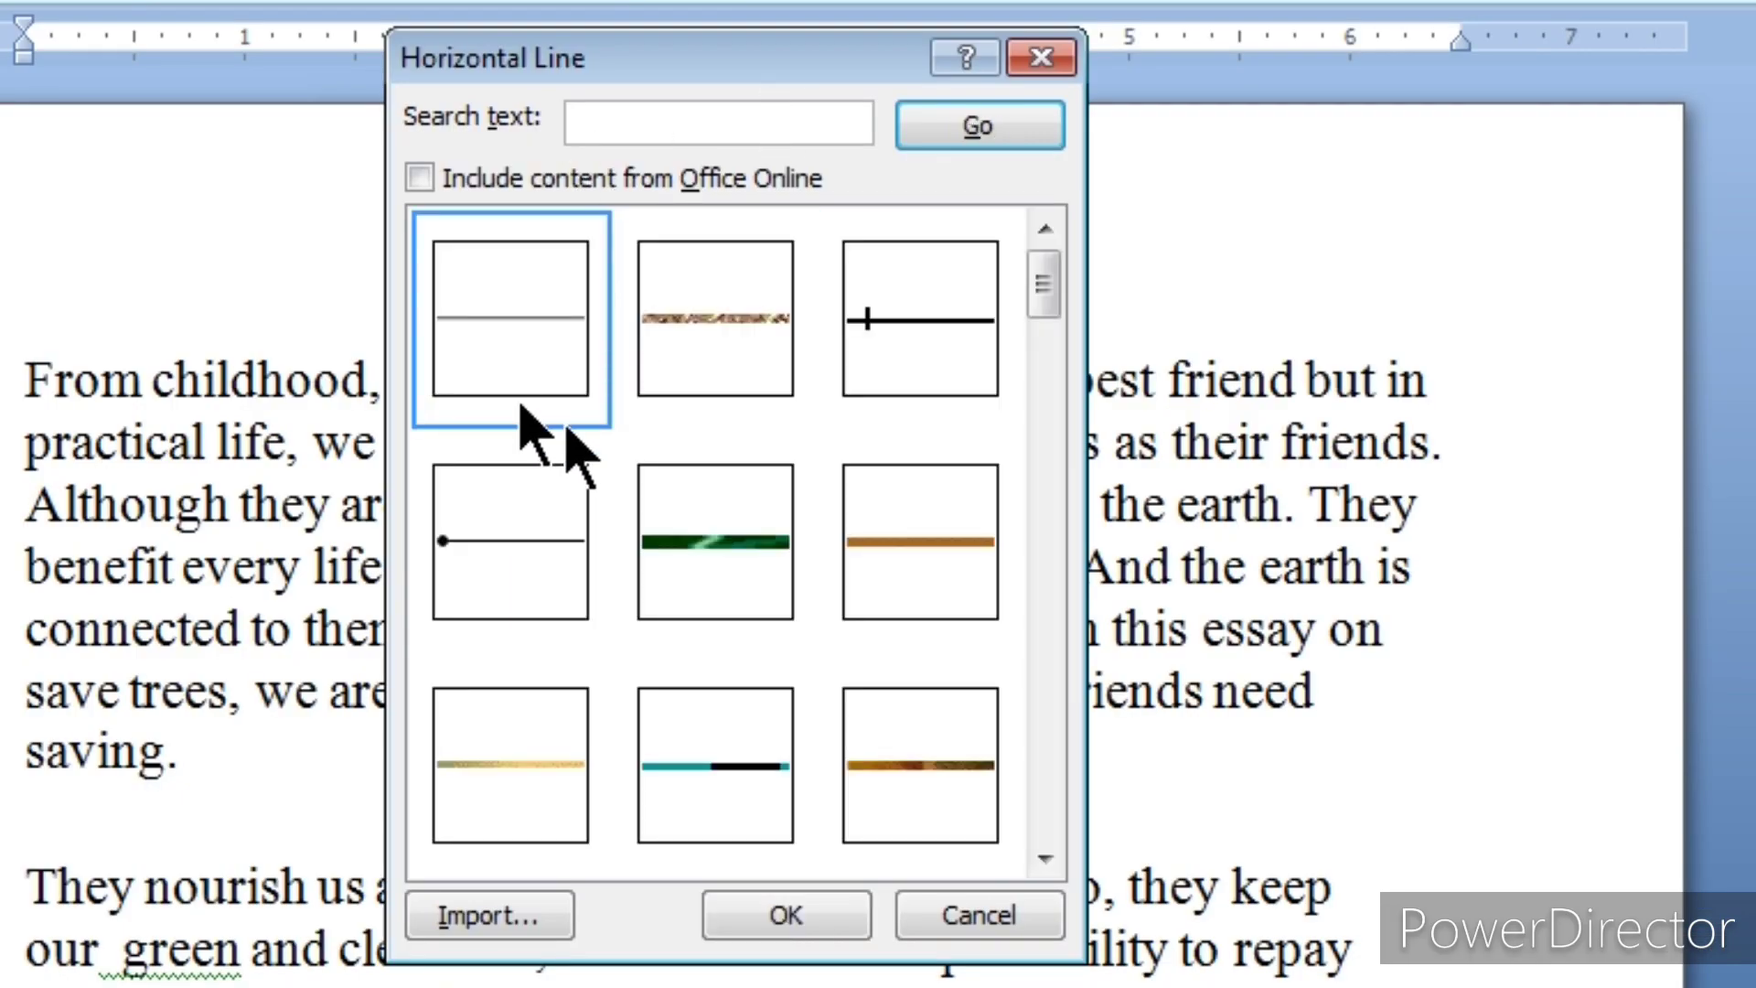
{"action": "left_click", "coordinate": [537, 352]}
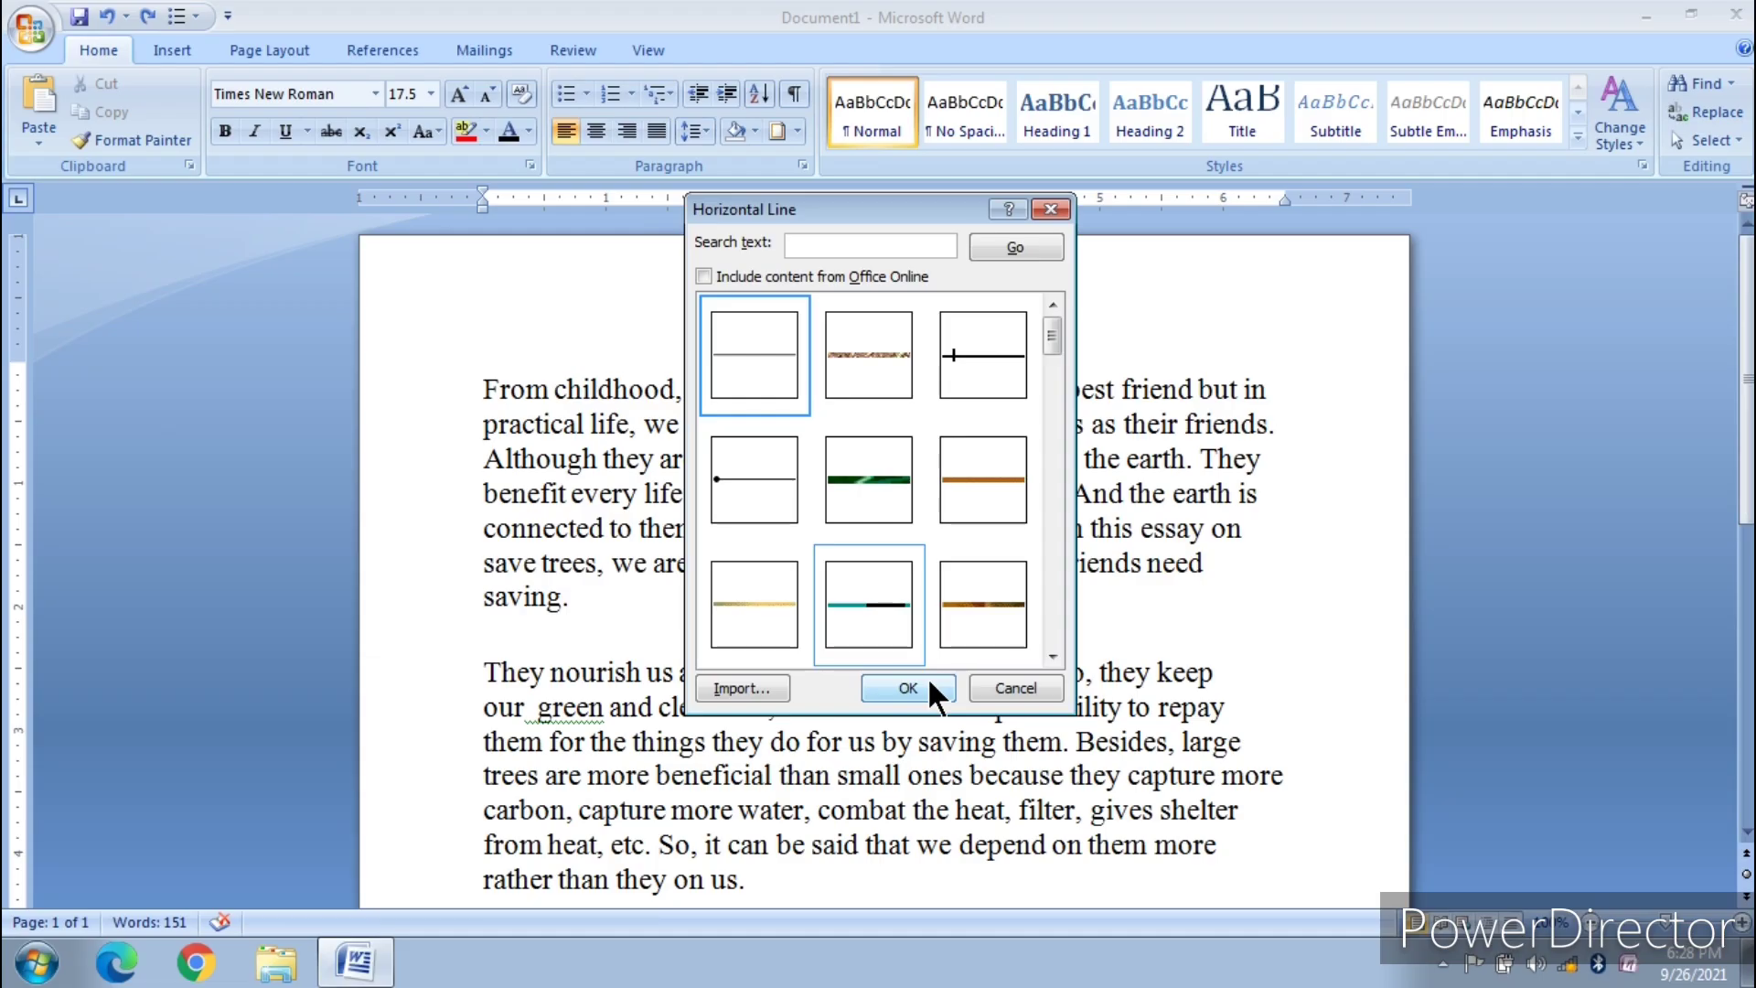
{"action": "left_click", "coordinate": [826, 905]}
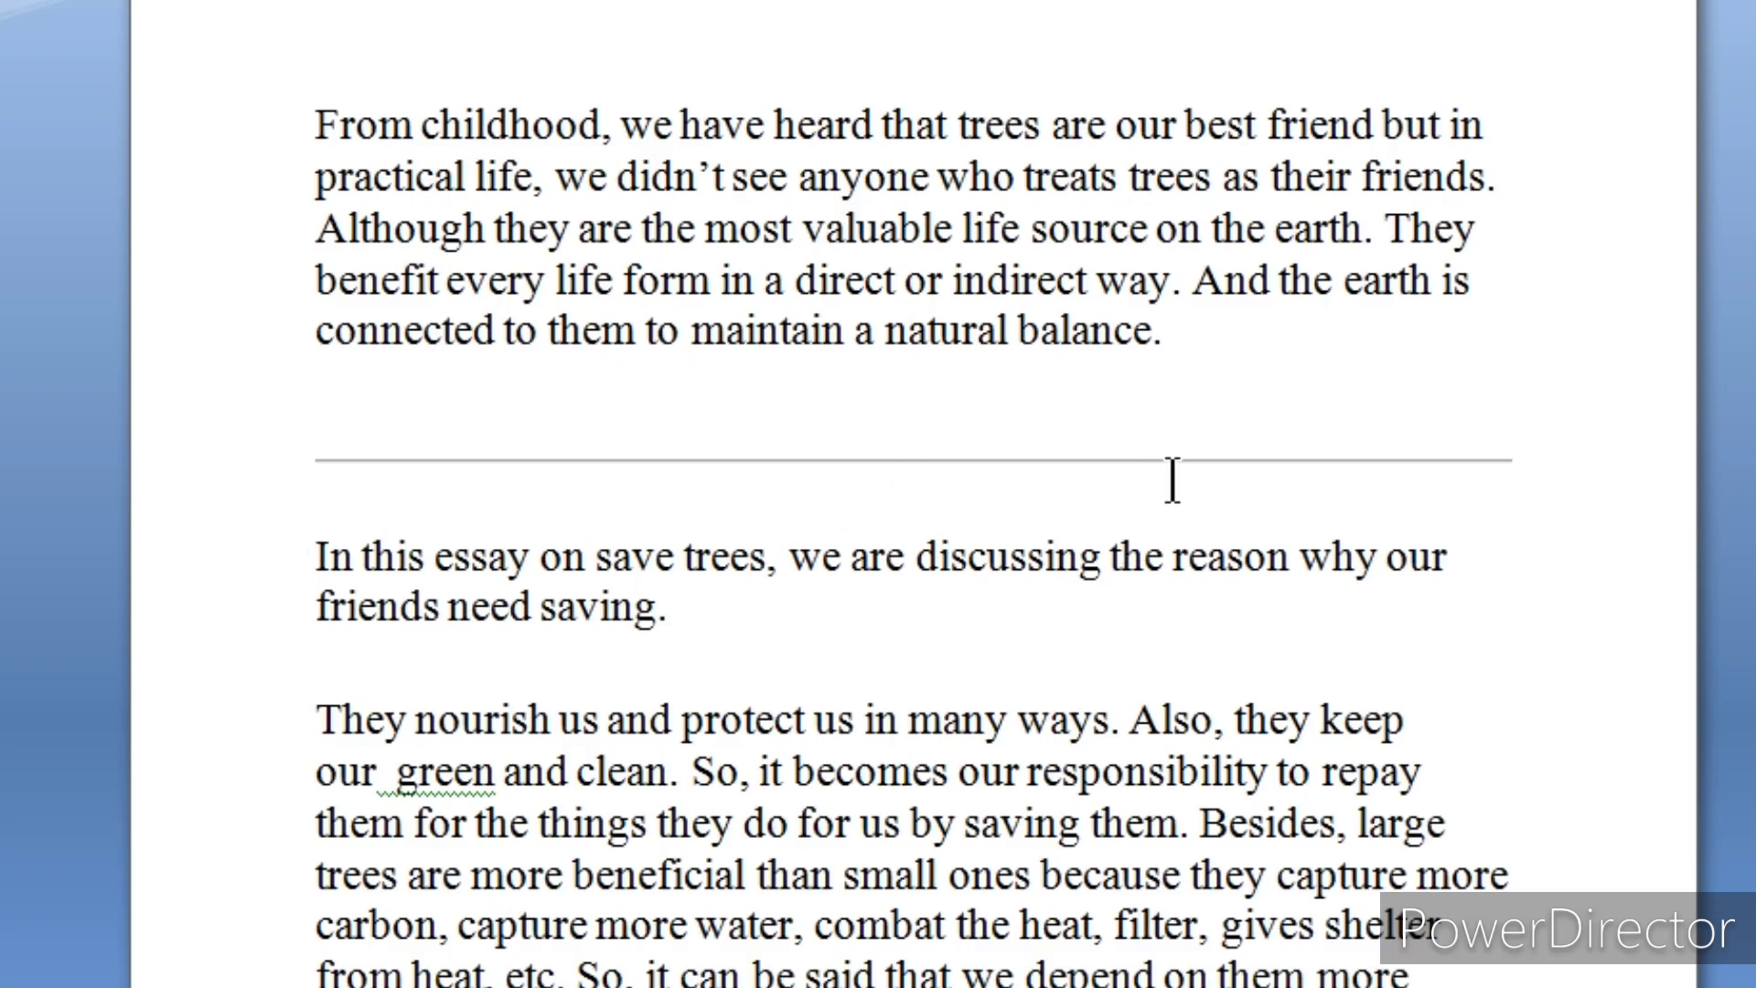
- Insert the red tree-skyline line from the gallery just before 'Besides, large trees'
{"action": "scroll", "coordinate": [1170, 486], "scroll_direction": "down", "scroll_amount": 1}
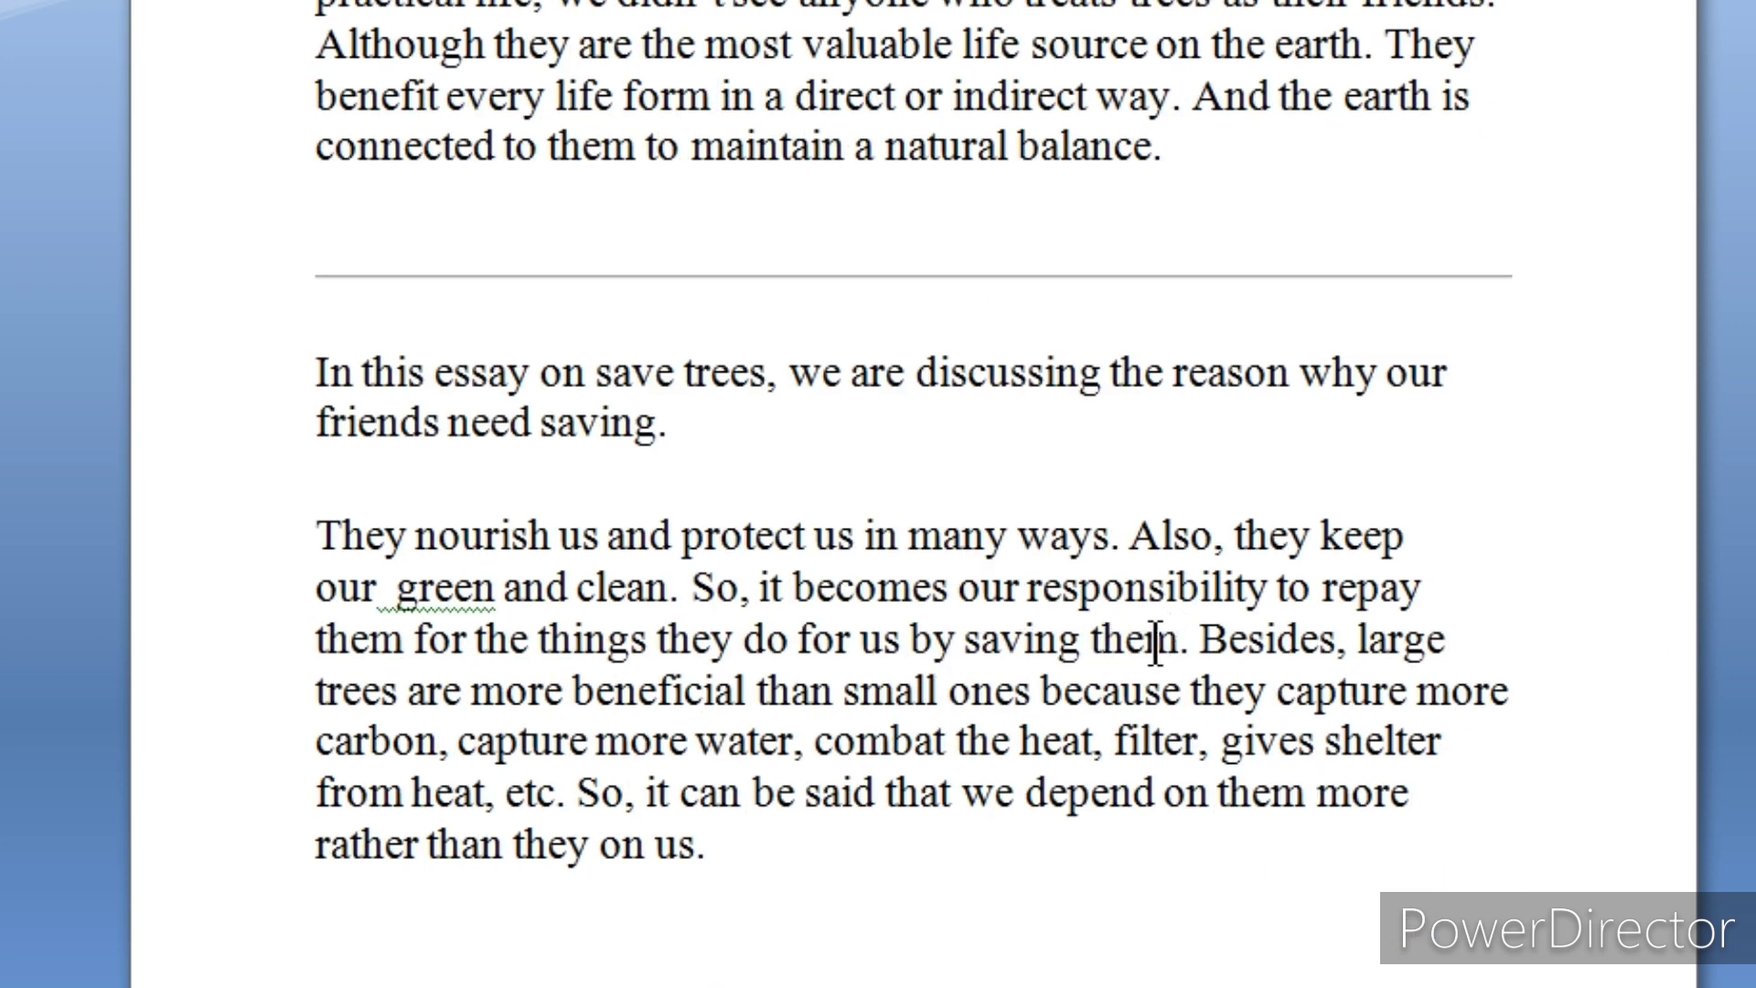
{"action": "left_click", "coordinate": [1202, 638]}
{"action": "left_click", "coordinate": [1199, 639]}
{"action": "left_click", "coordinate": [788, 178]}
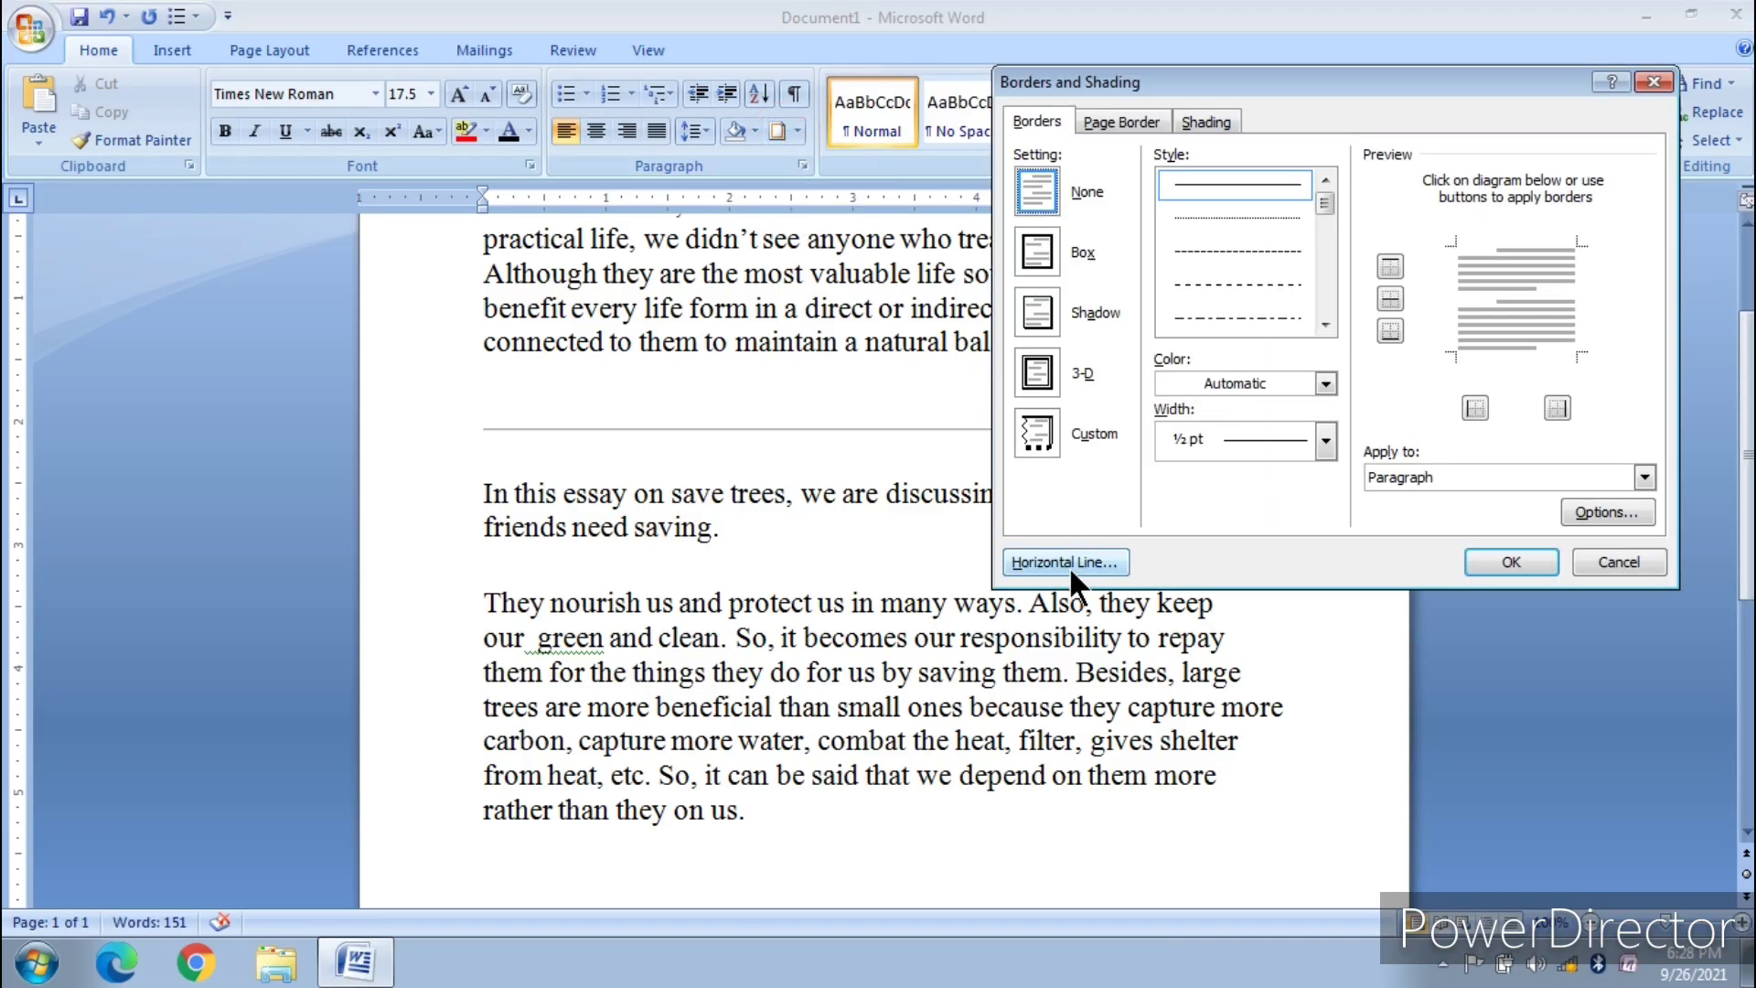
{"action": "left_click", "coordinate": [1069, 563]}
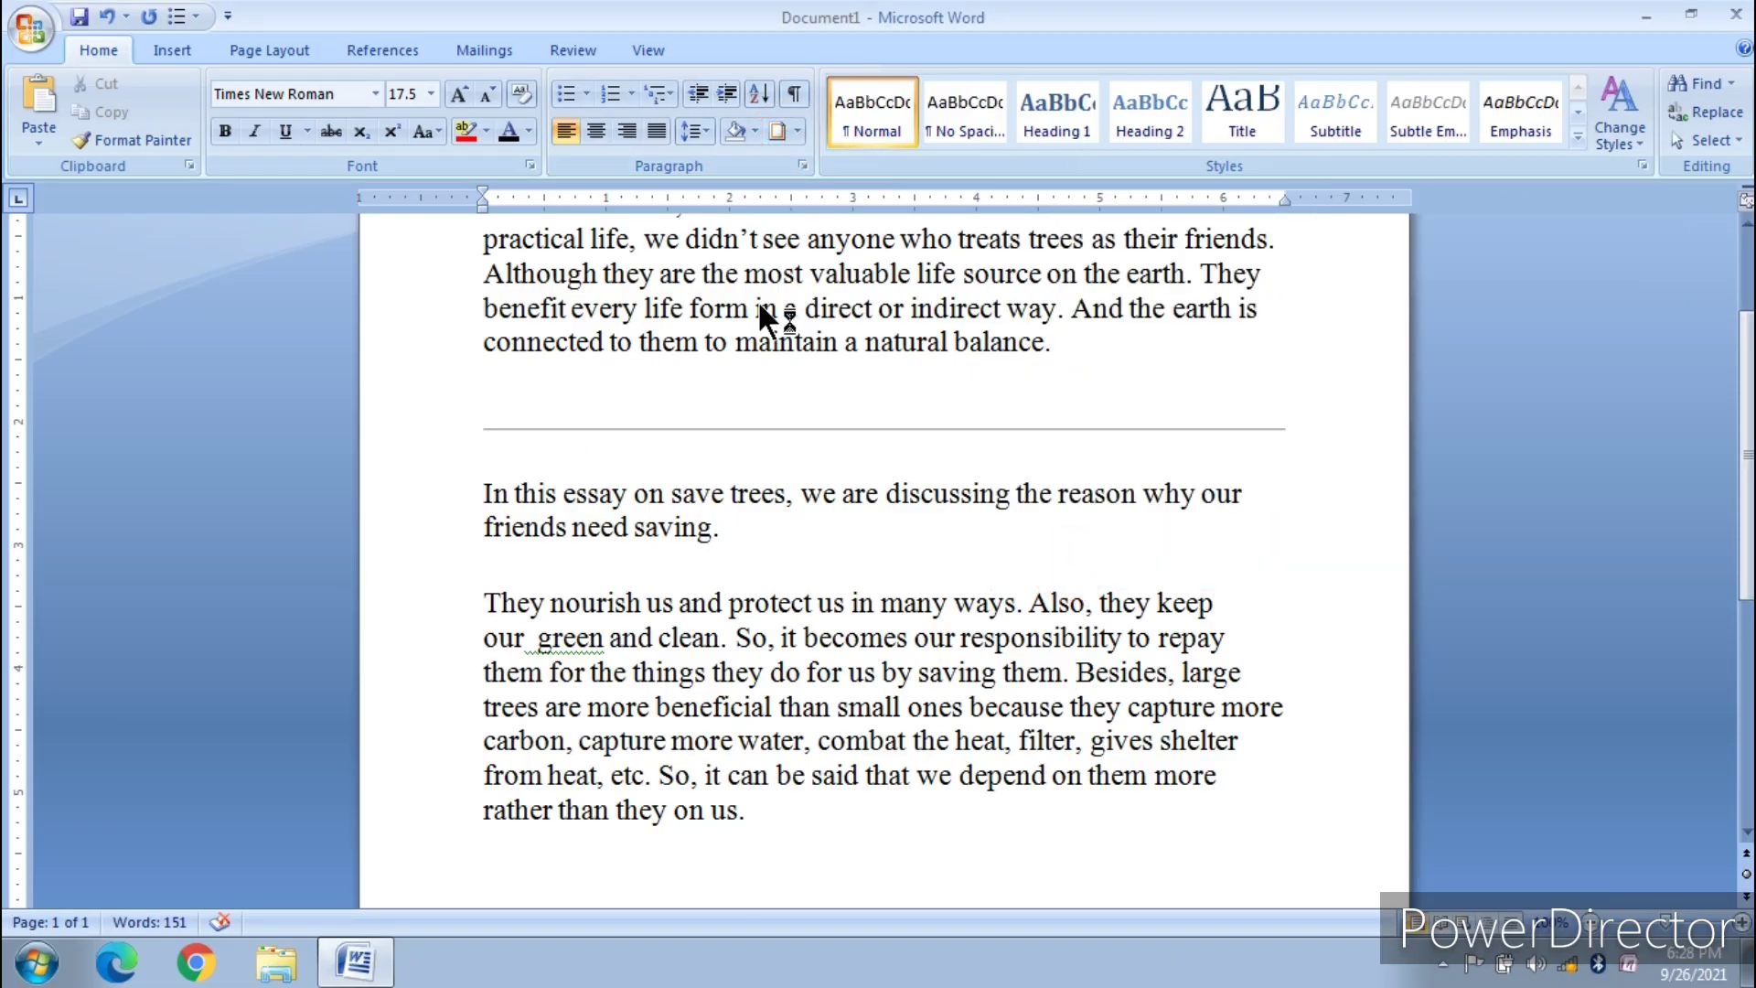
{"action": "left_click", "coordinate": [815, 203]}
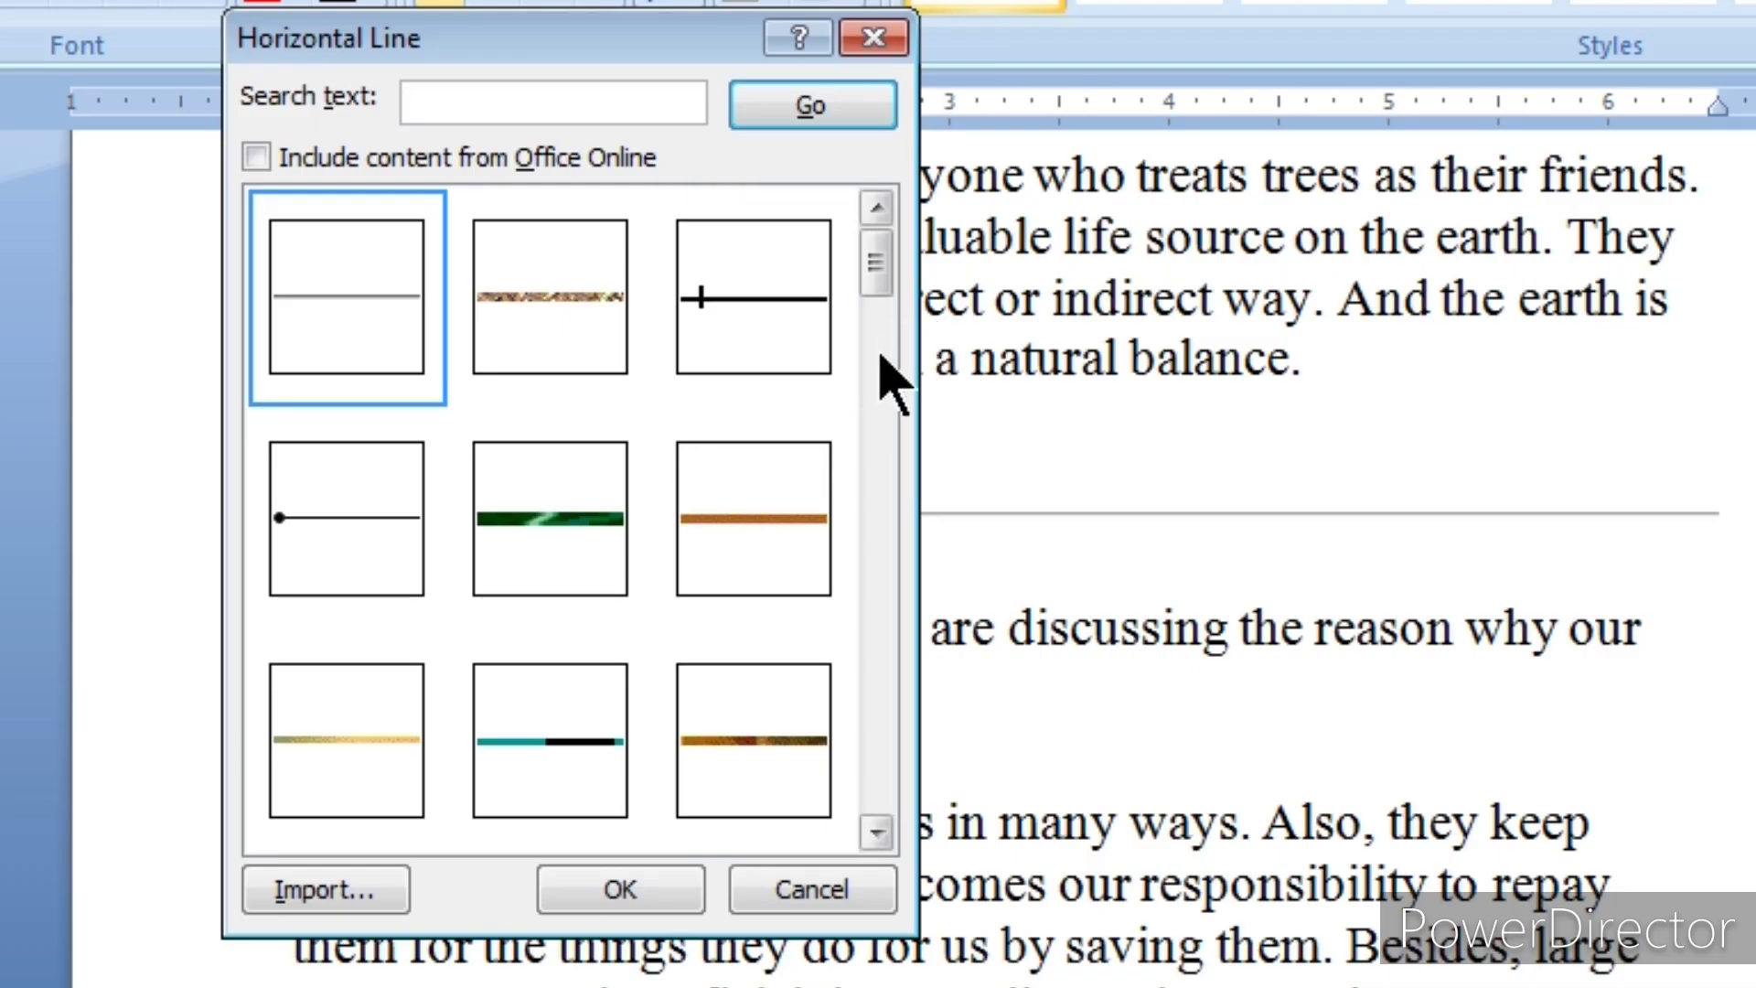
{"action": "left_click", "coordinate": [831, 344]}
{"action": "left_click", "coordinate": [831, 343]}
{"action": "left_click_drag", "start_coordinate": [880, 364], "coordinate": [883, 507]}
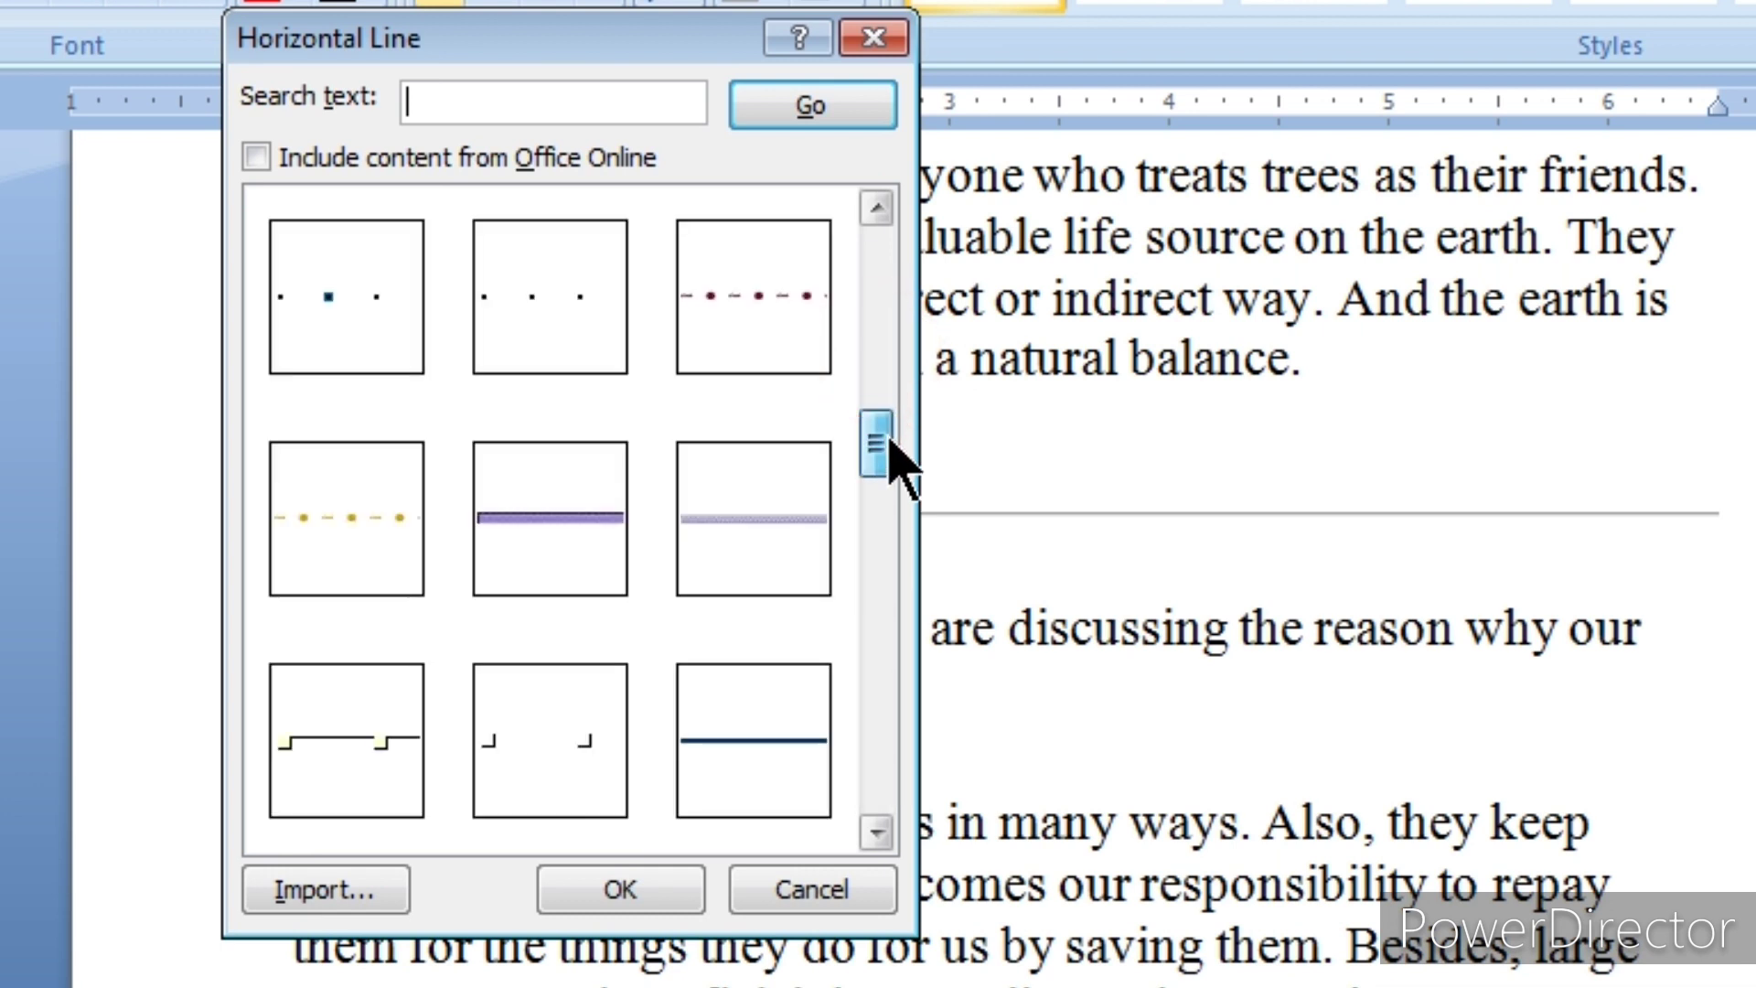
{"action": "left_click", "coordinate": [823, 723]}
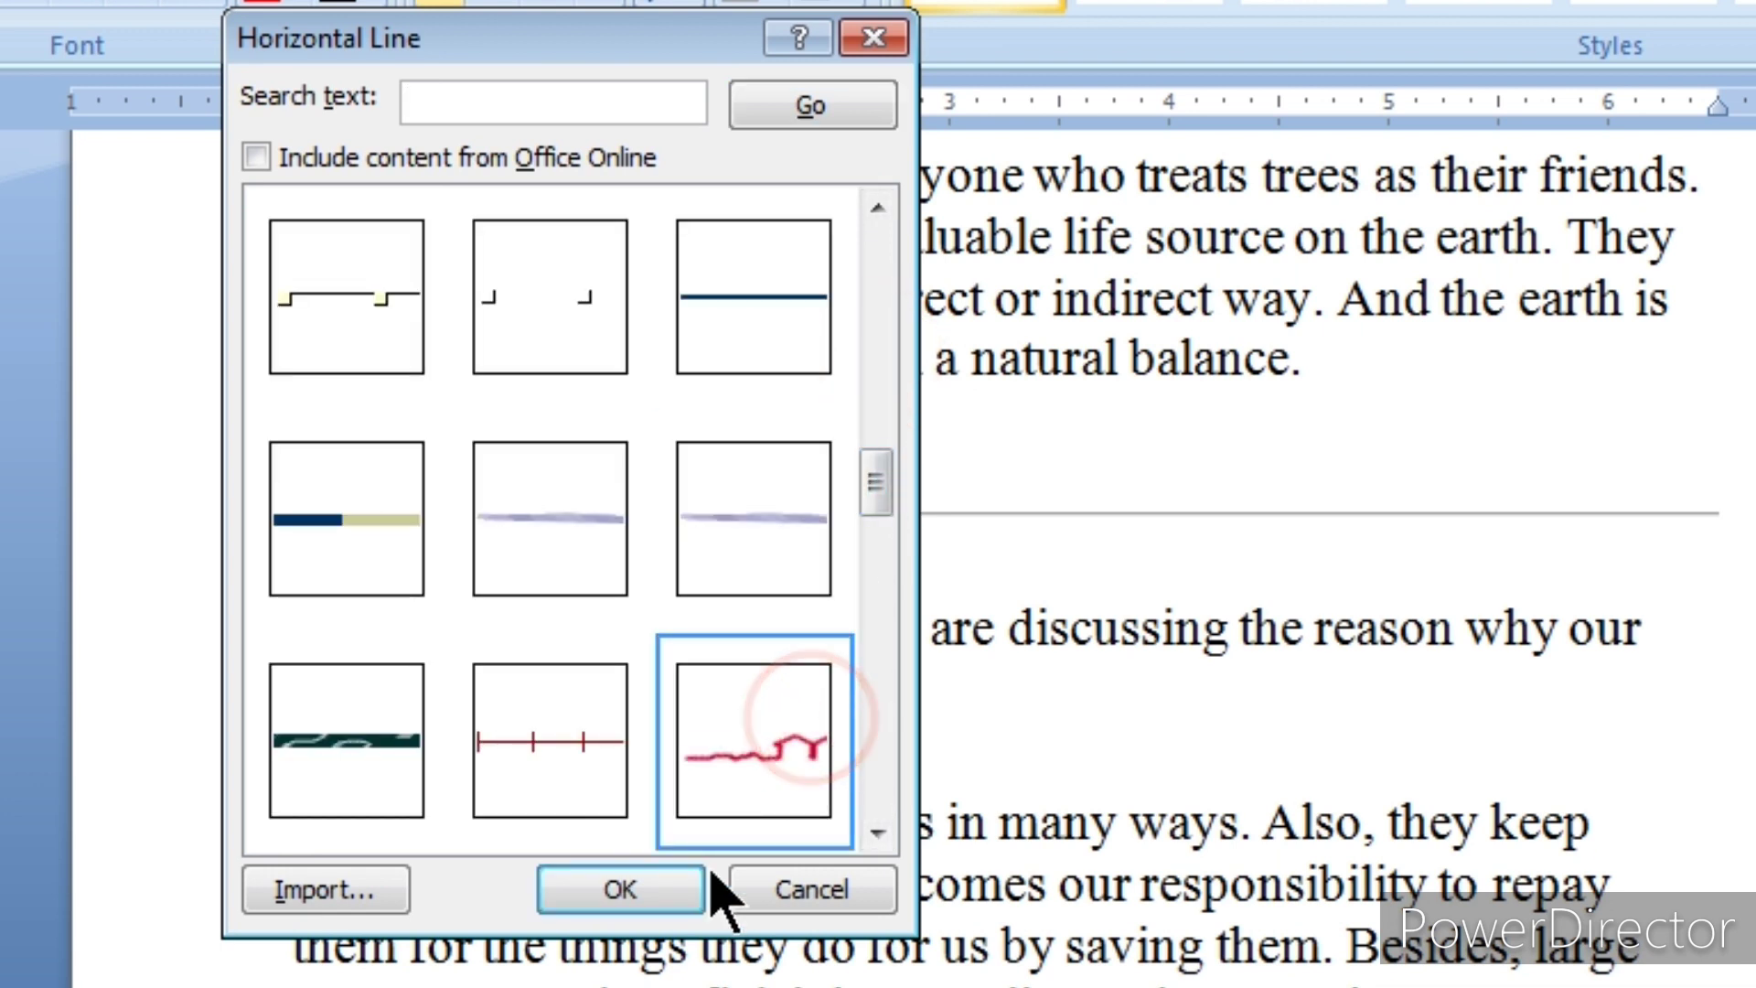
{"action": "left_click", "coordinate": [658, 887]}
{"action": "scroll", "coordinate": [817, 606], "scroll_direction": "down", "scroll_amount": 1}
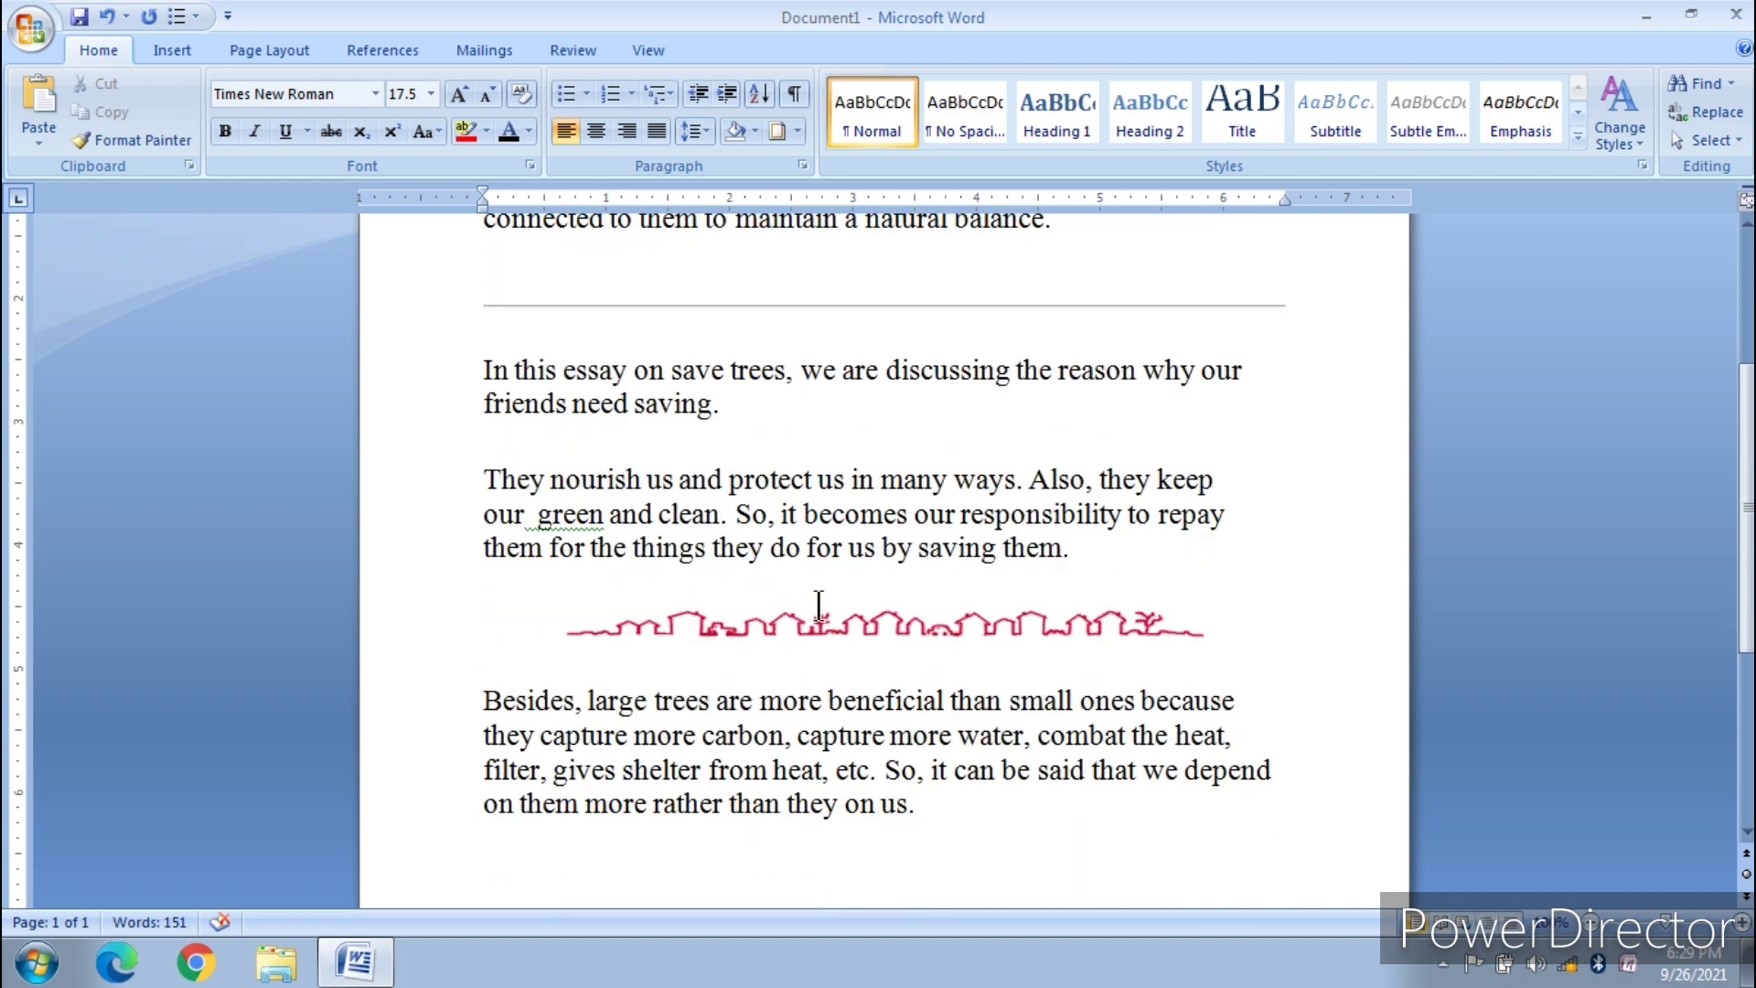
{"action": "scroll", "coordinate": [817, 605], "scroll_direction": "up", "scroll_amount": 1}
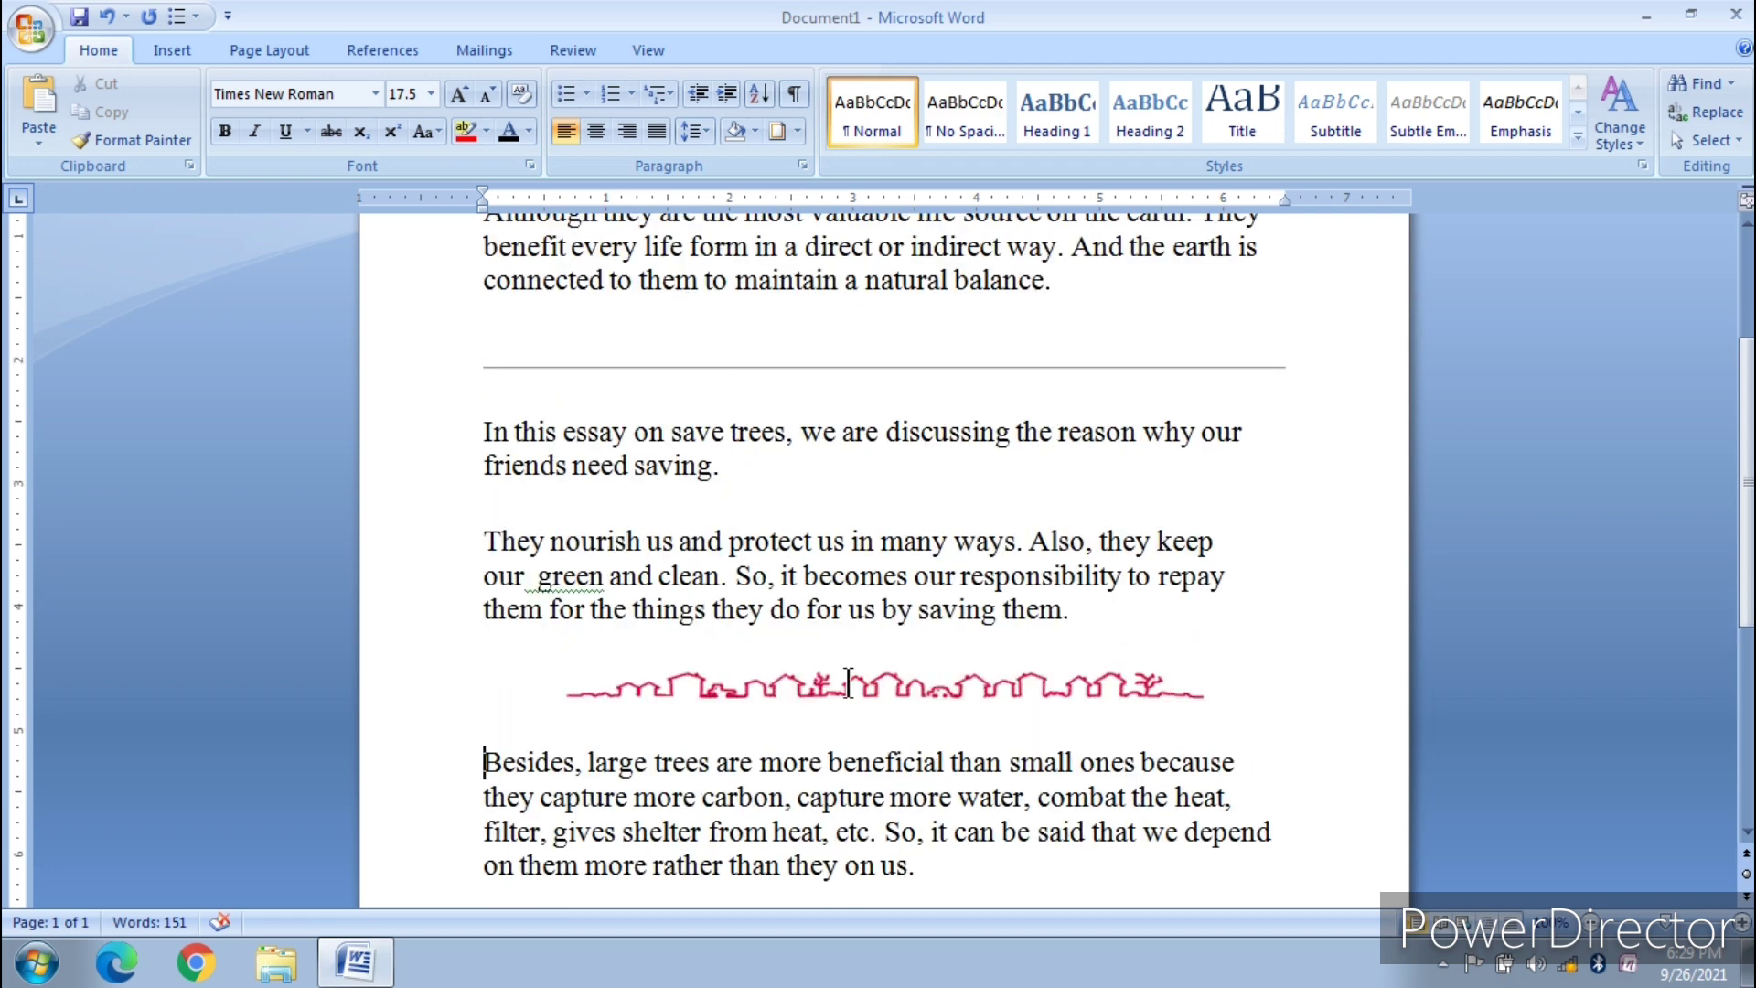
{"action": "scroll", "coordinate": [898, 616], "scroll_direction": "up", "scroll_amount": 1}
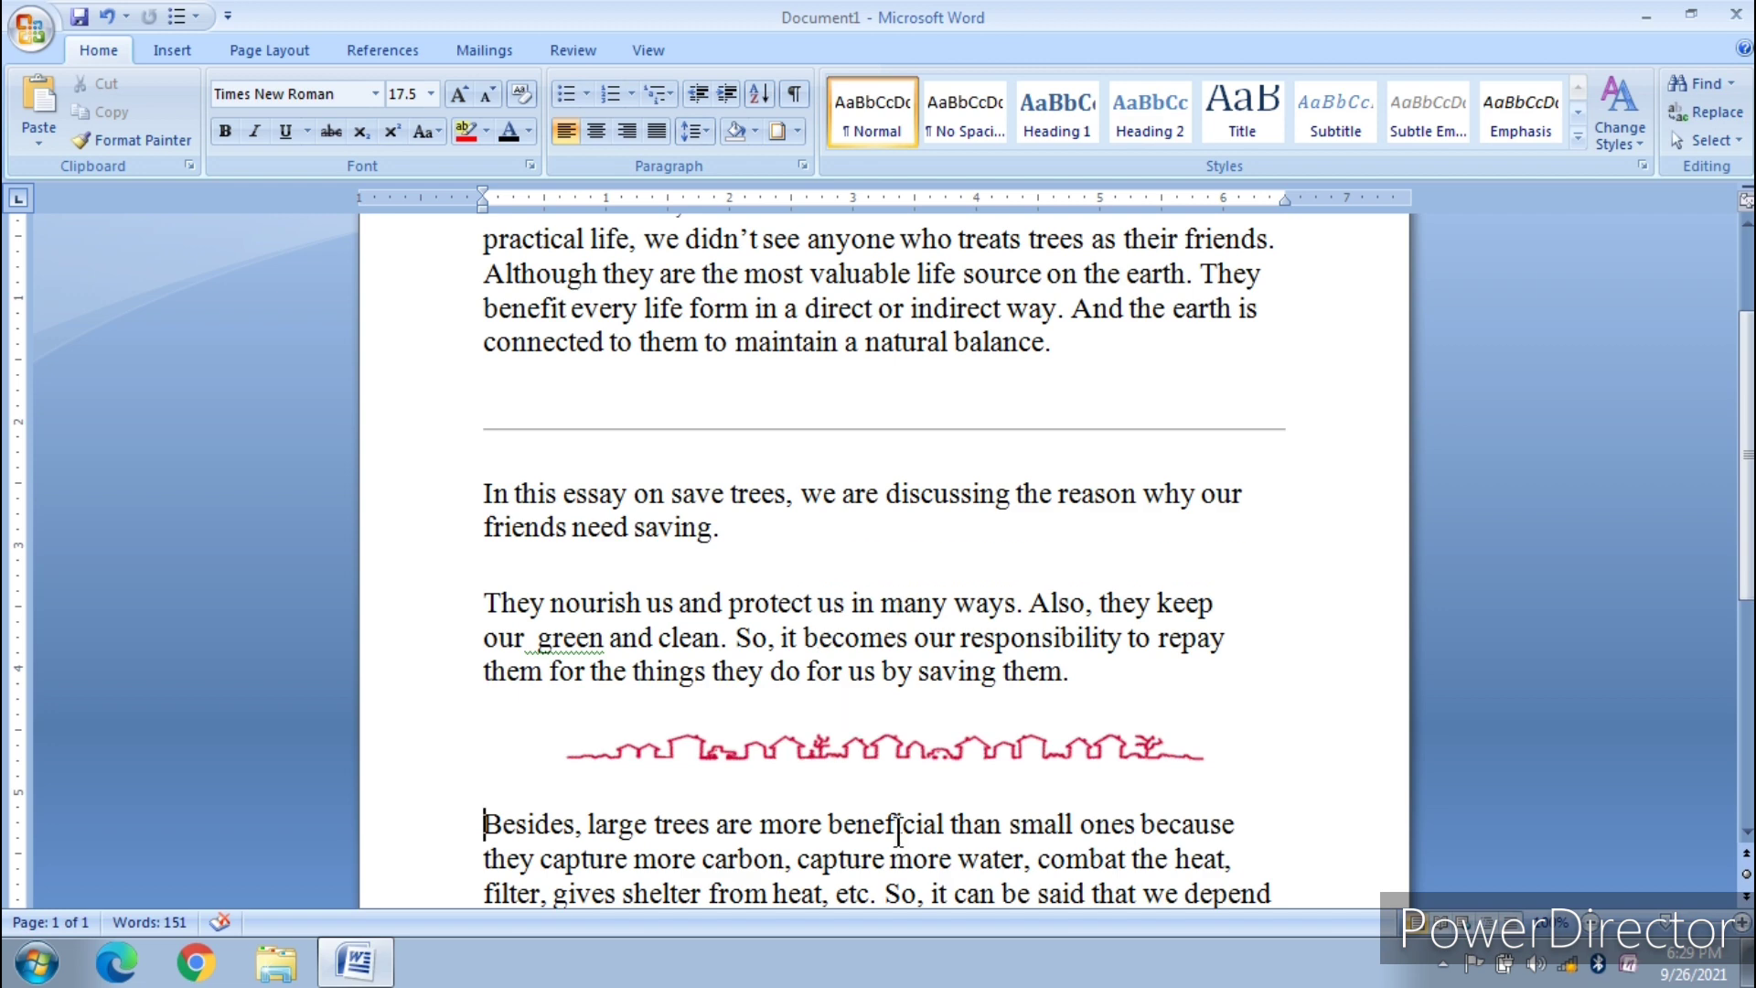
{"action": "scroll", "coordinate": [897, 832], "scroll_direction": "down", "scroll_amount": 3}
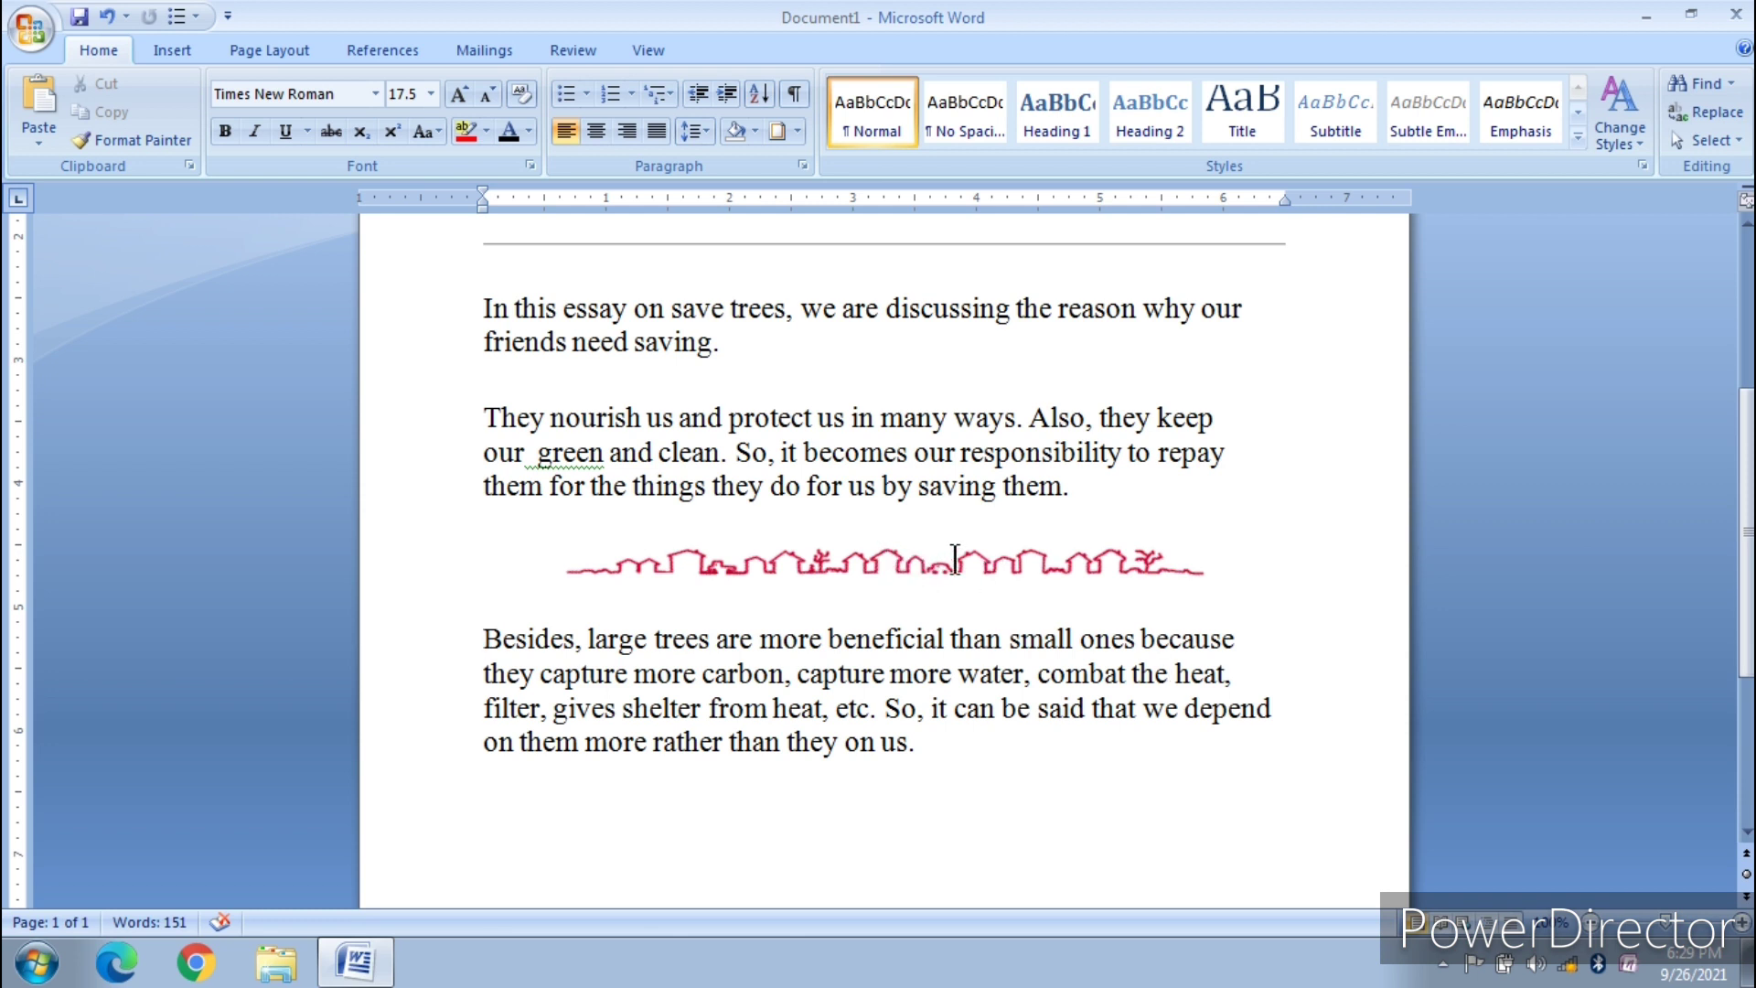
- Resize the red skyline line to 5.7 inches wide and 21 pt tall, keeping it centred
{"action": "double_click", "coordinate": [875, 562]}
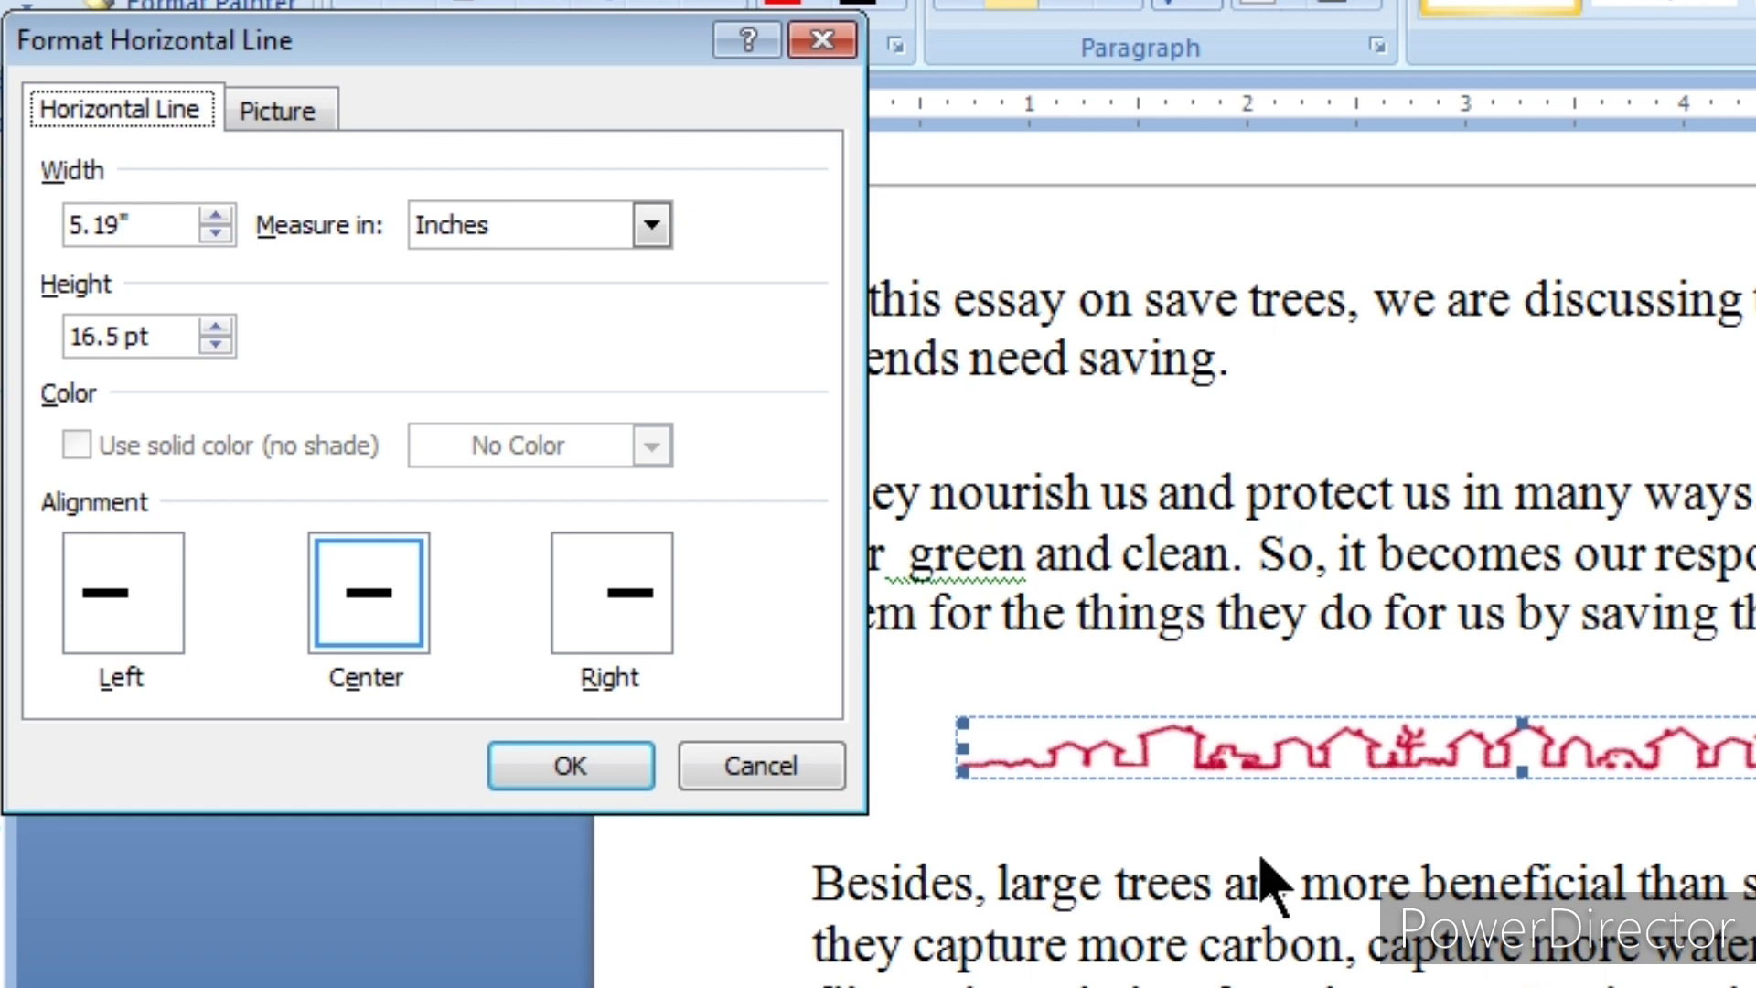
{"action": "left_click", "coordinate": [215, 217]}
{"action": "left_click", "coordinate": [217, 217]}
{"action": "left_click", "coordinate": [217, 216]}
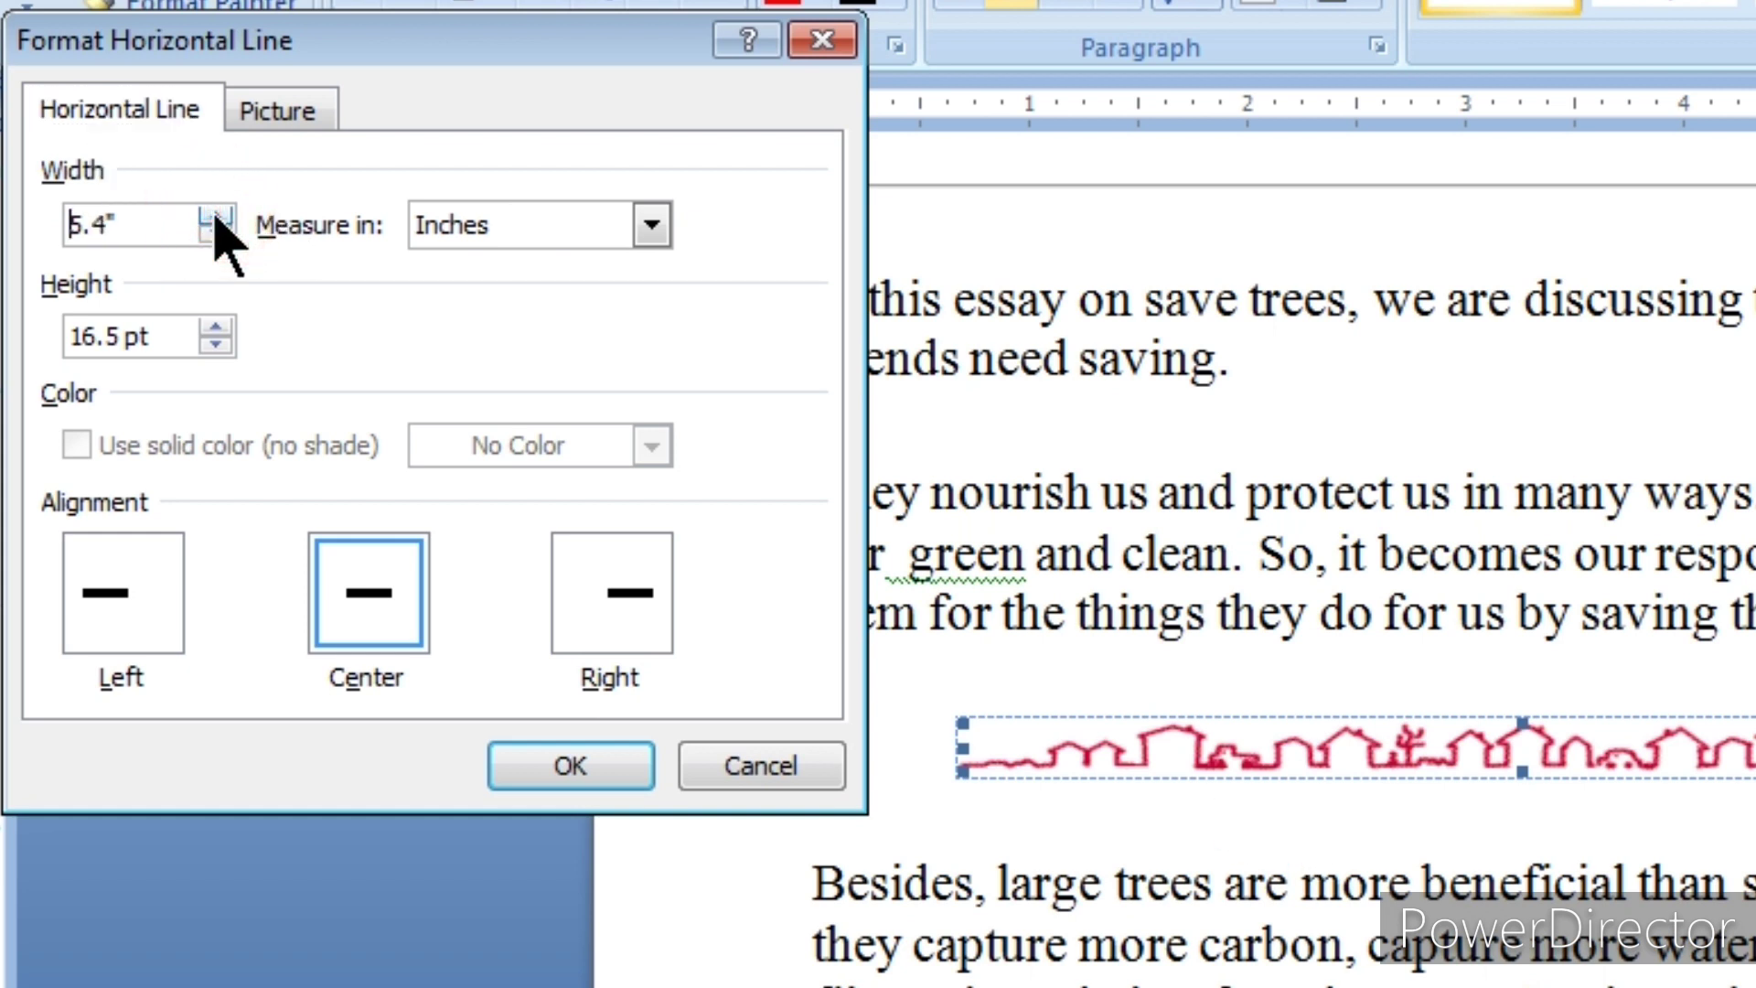
{"action": "left_click", "coordinate": [217, 217]}
{"action": "left_click", "coordinate": [217, 217]}
{"action": "left_click", "coordinate": [216, 327]}
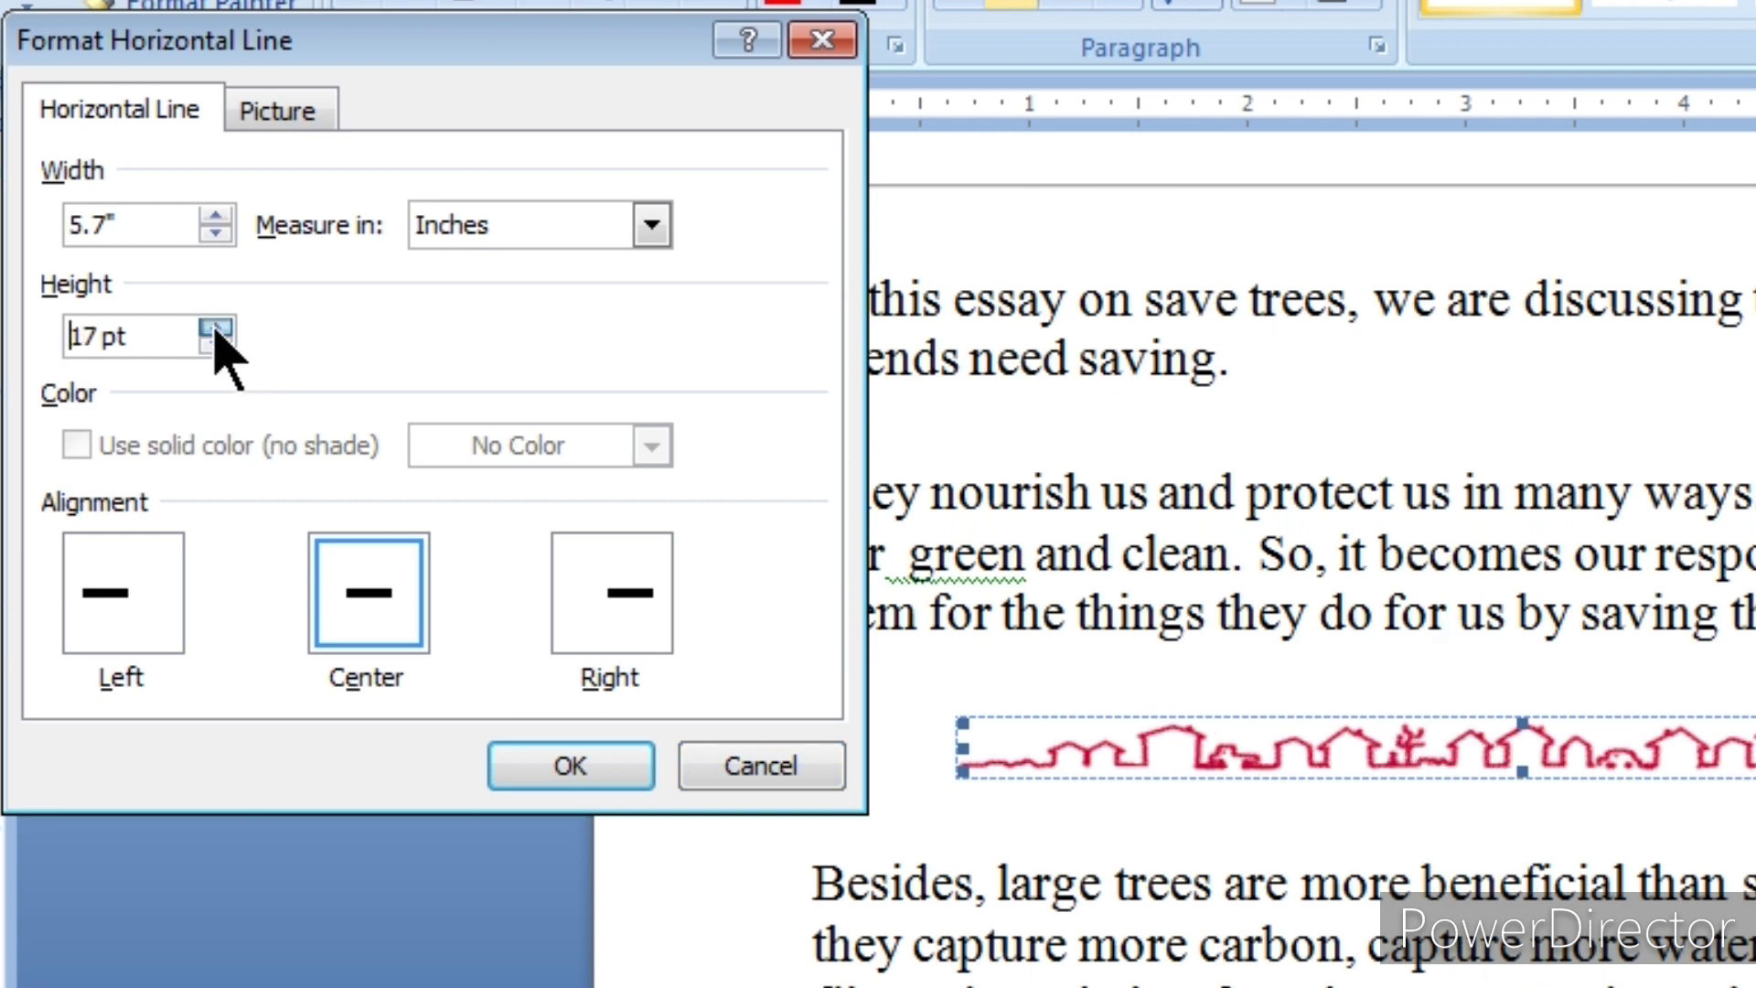
{"action": "left_click", "coordinate": [216, 328]}
{"action": "left_click", "coordinate": [217, 326]}
{"action": "left_click", "coordinate": [217, 326]}
{"action": "left_click", "coordinate": [217, 327]}
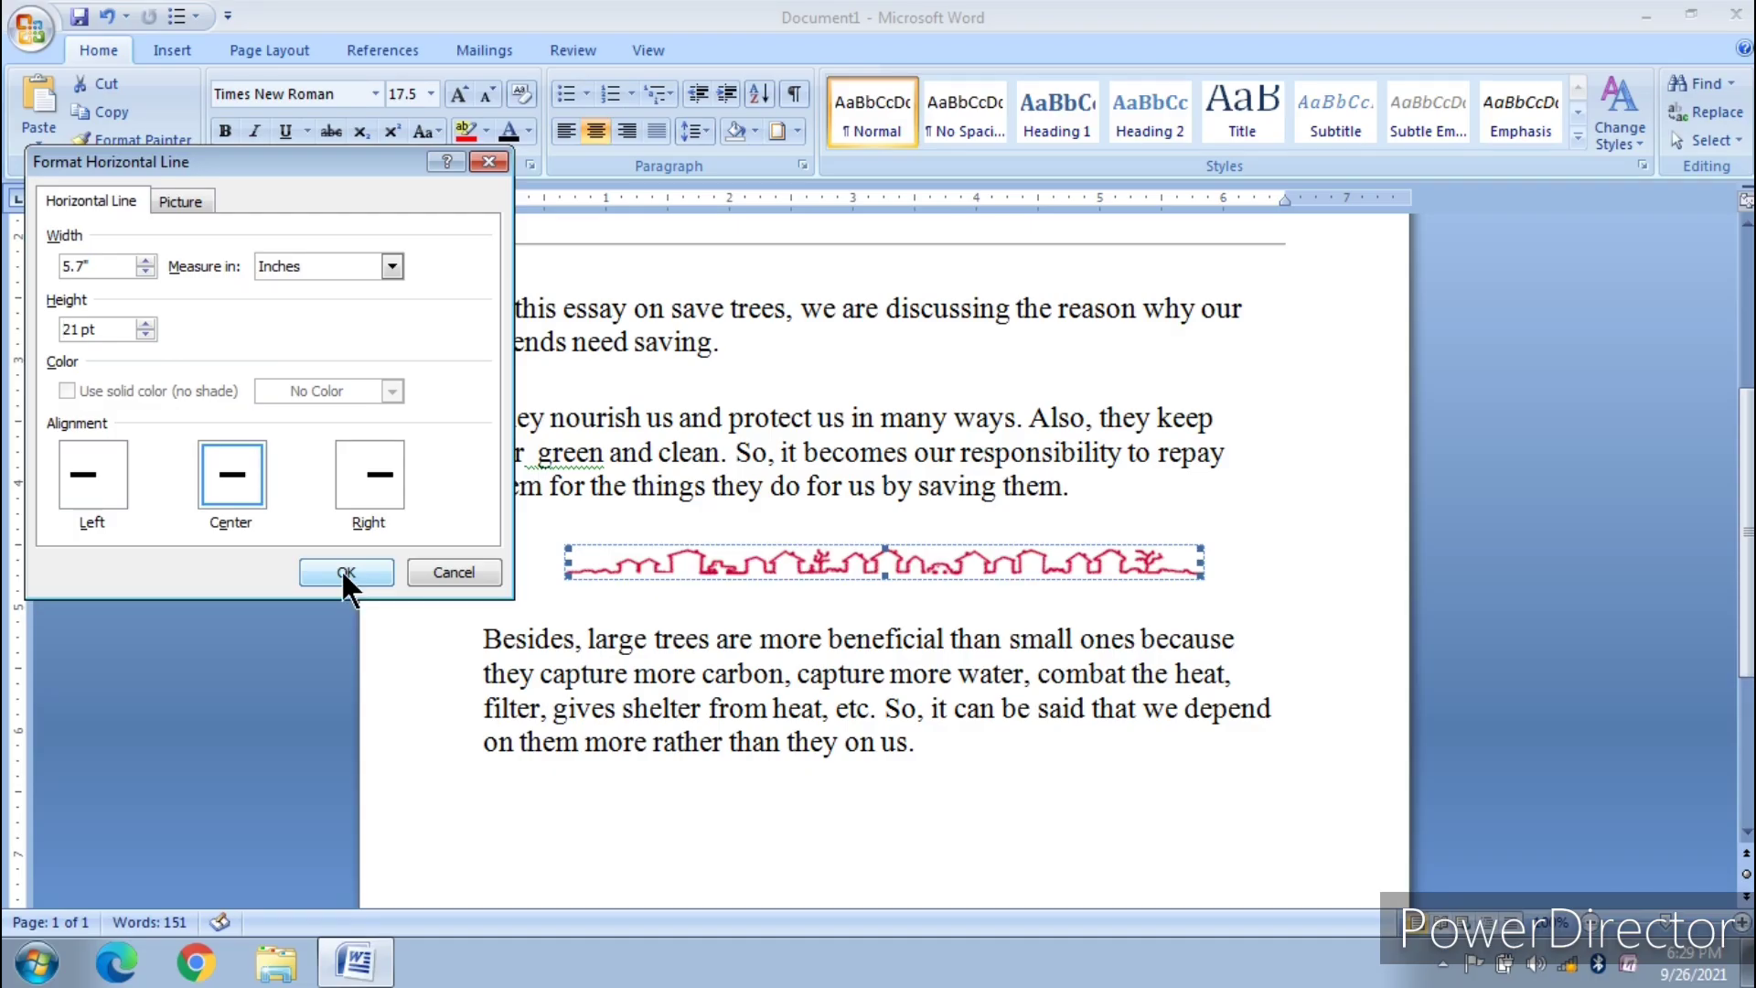
{"action": "left_click", "coordinate": [345, 571]}
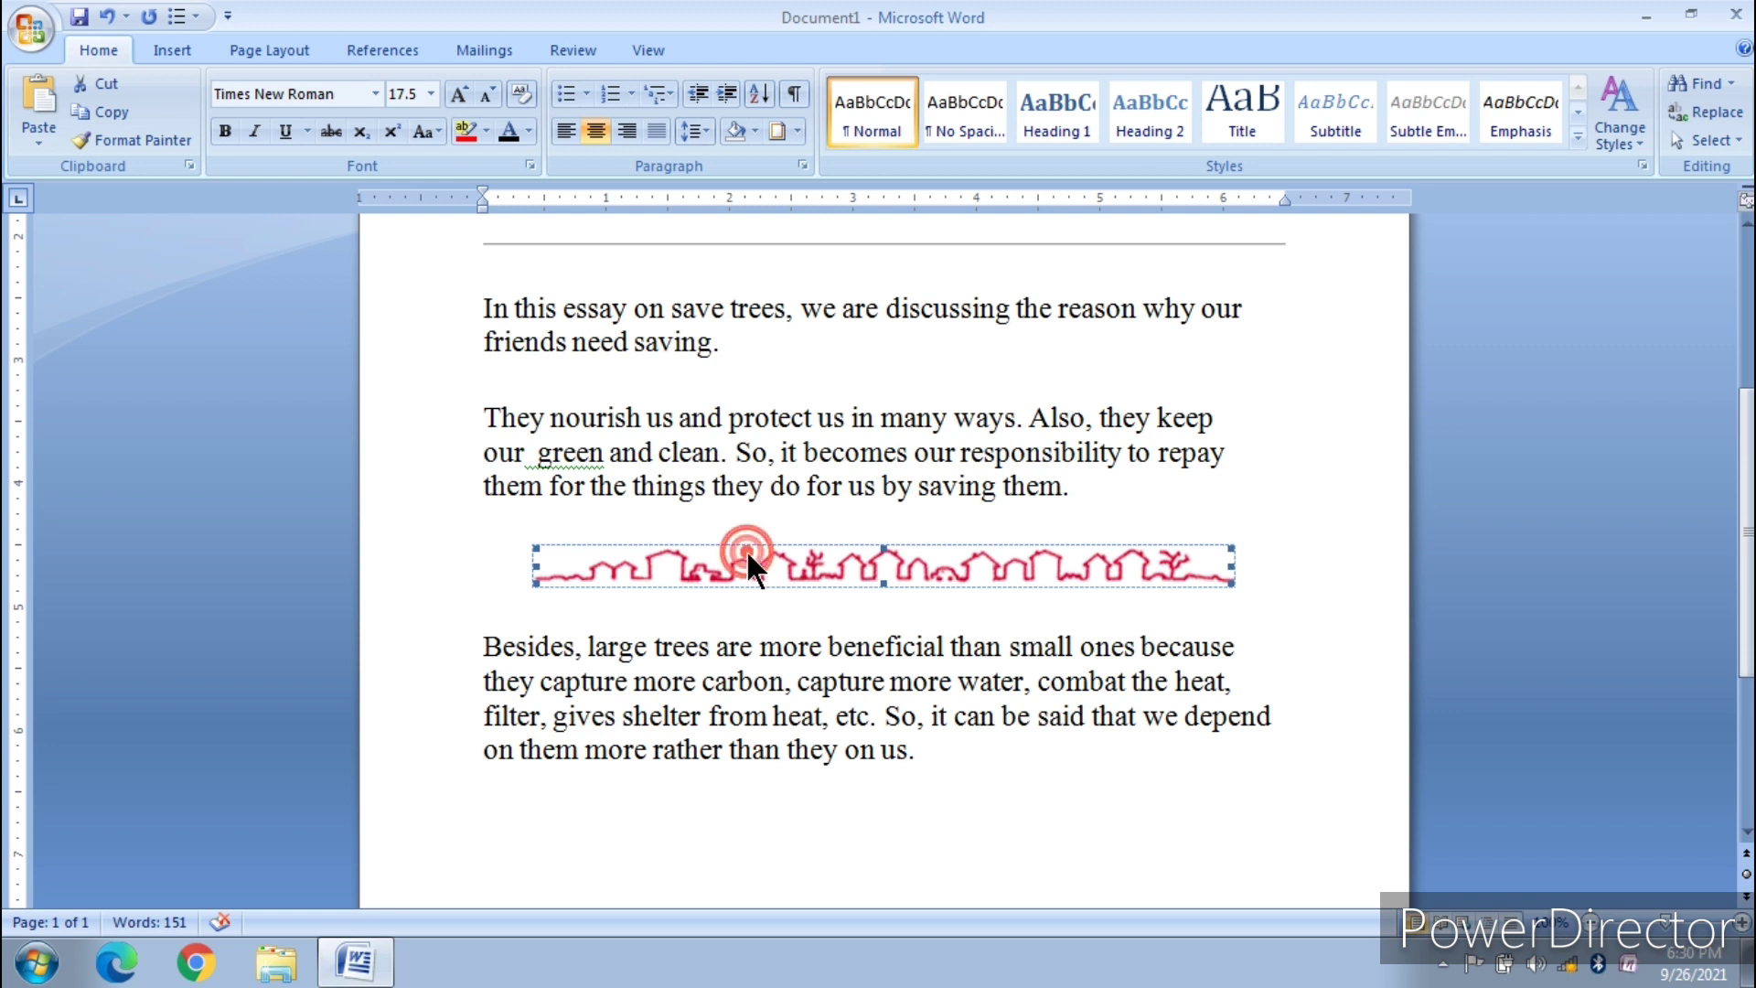
- Switch the skyline line's width measure to Percent, close without applying, and return to the first rule
{"action": "double_click", "coordinate": [850, 568]}
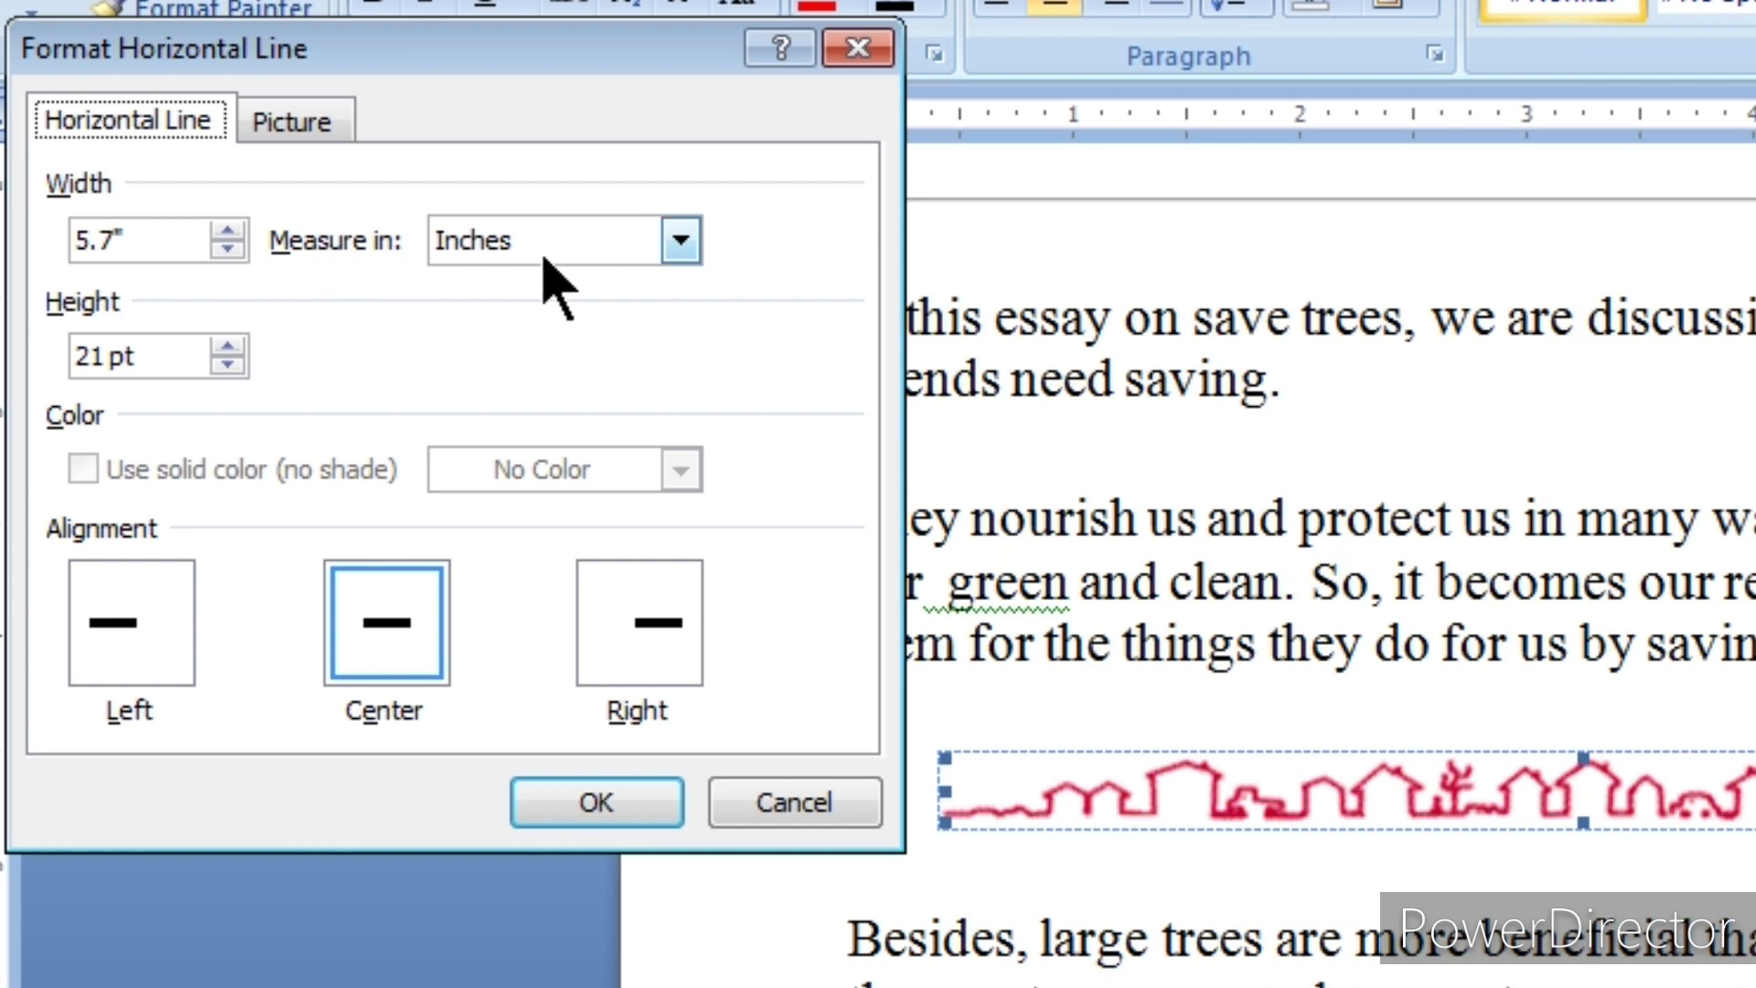
{"action": "left_click", "coordinate": [585, 242]}
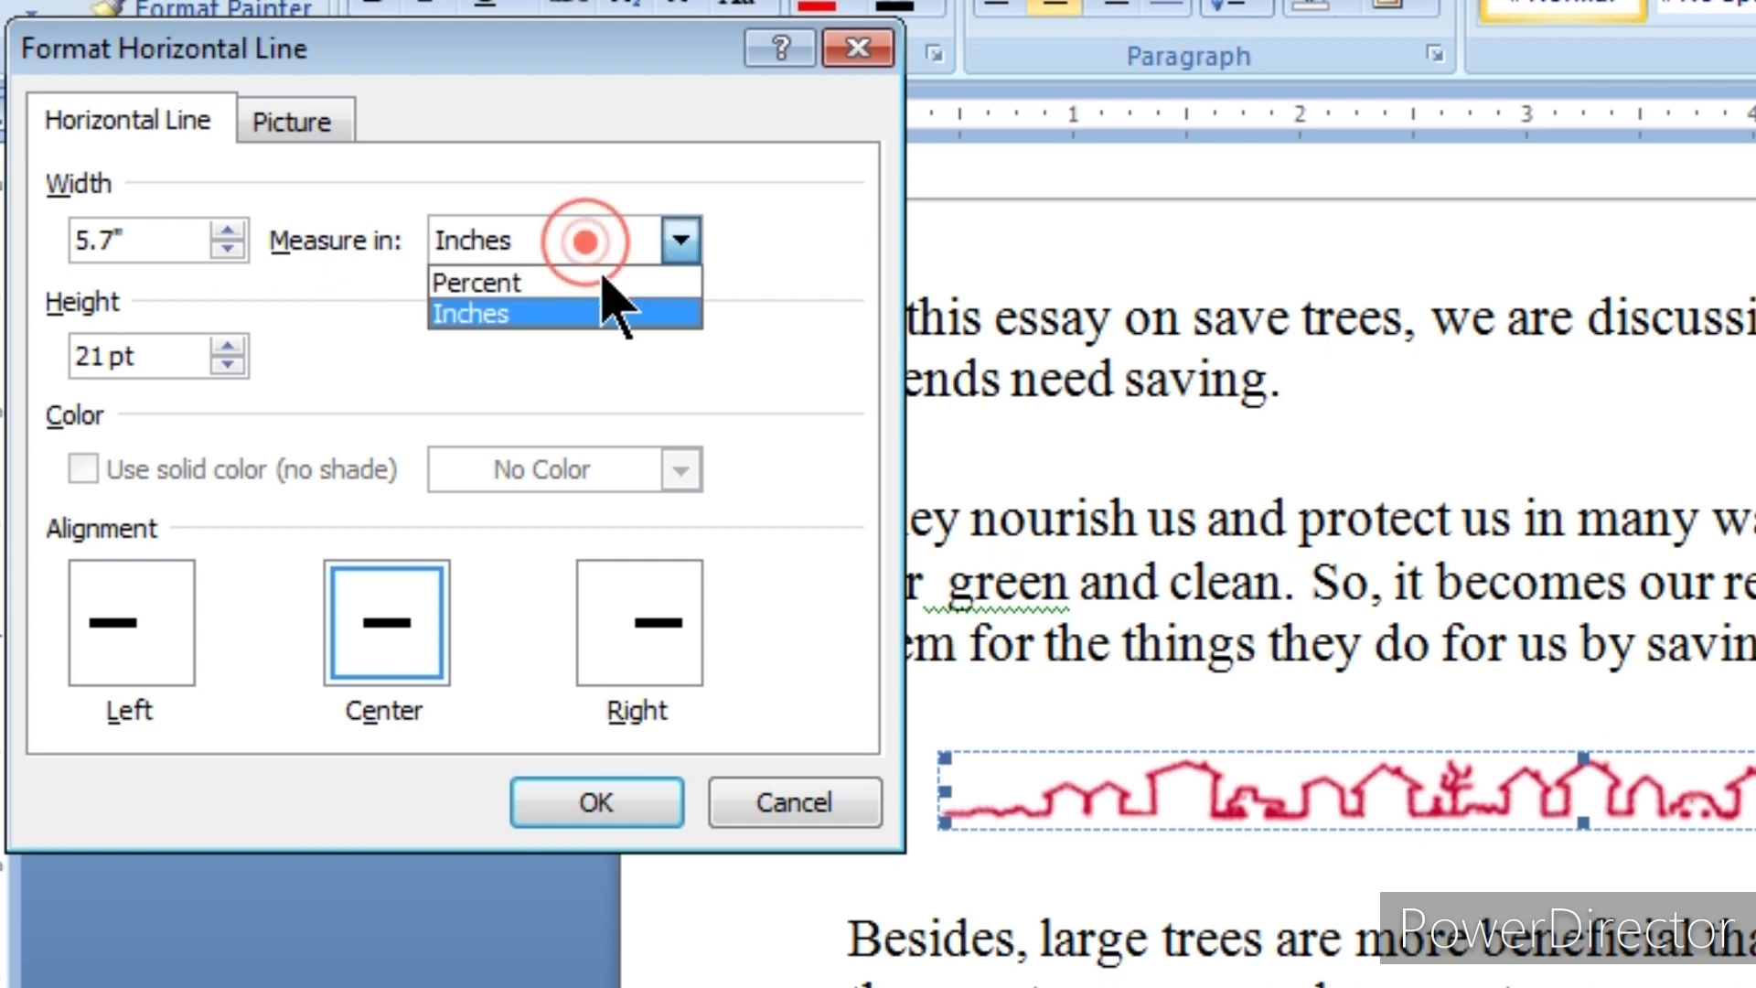
{"action": "left_click", "coordinate": [501, 284]}
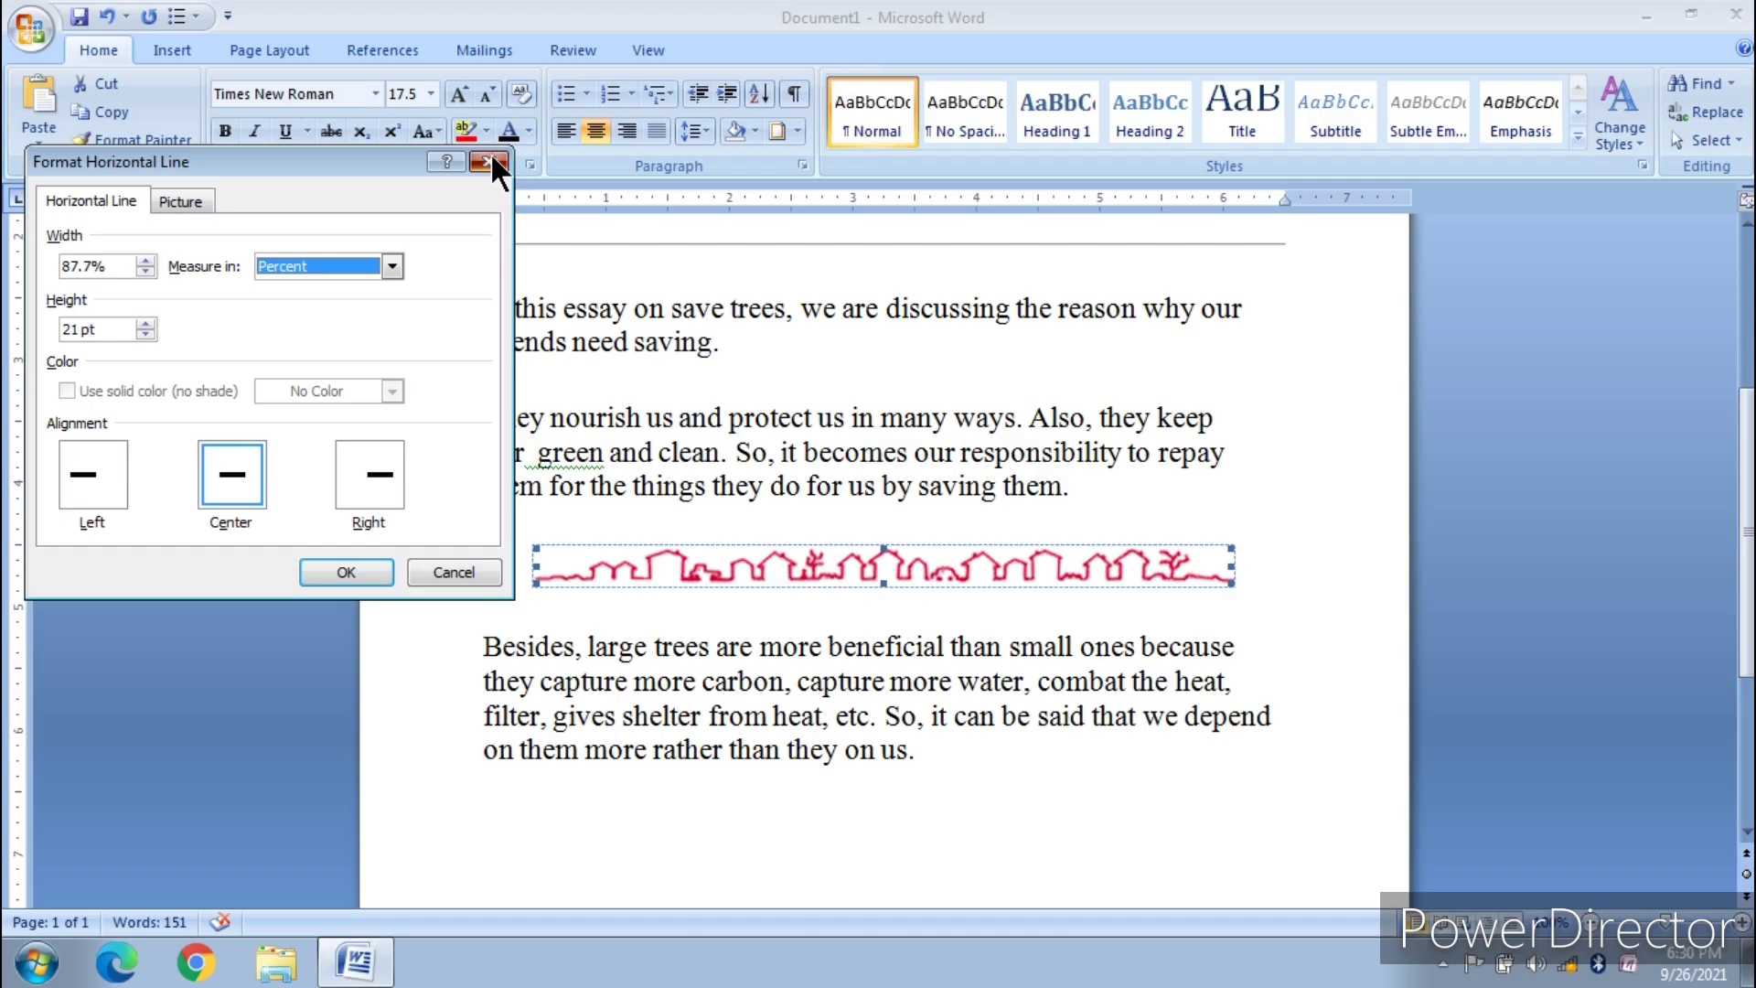
{"action": "left_click", "coordinate": [499, 165]}
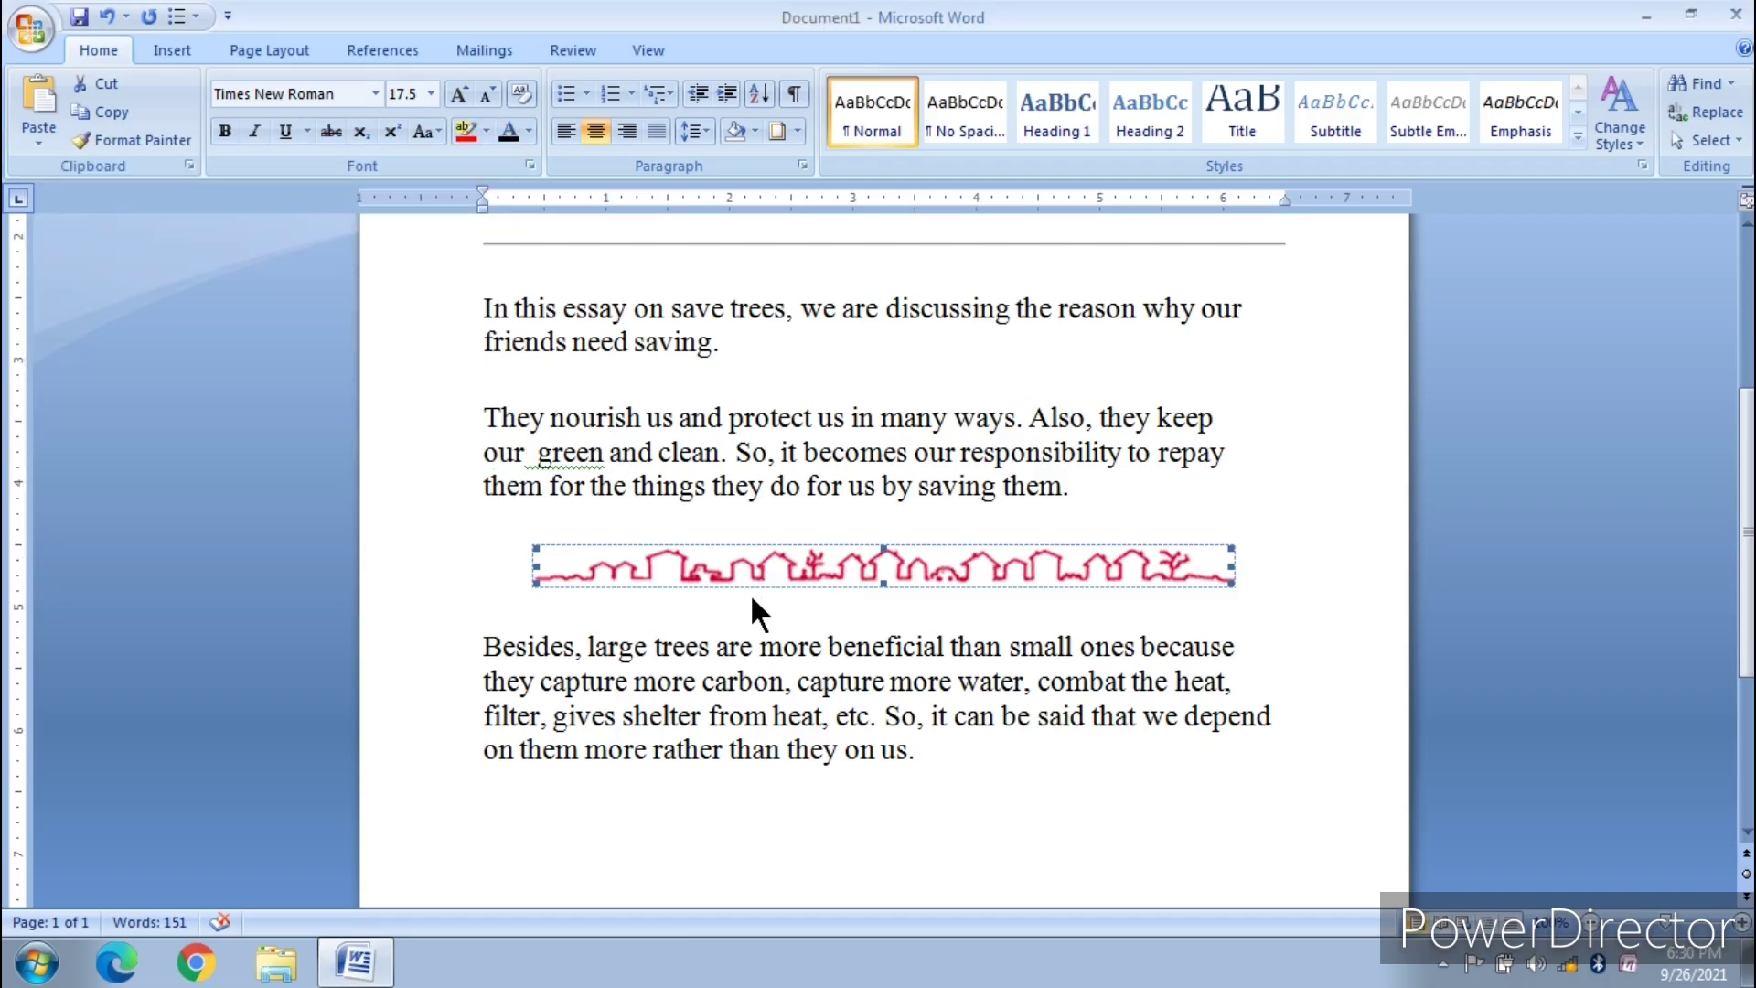
{"action": "scroll", "coordinate": [750, 593], "scroll_direction": "up", "scroll_amount": 1}
{"action": "scroll", "coordinate": [771, 574], "scroll_direction": "up", "scroll_amount": 3}
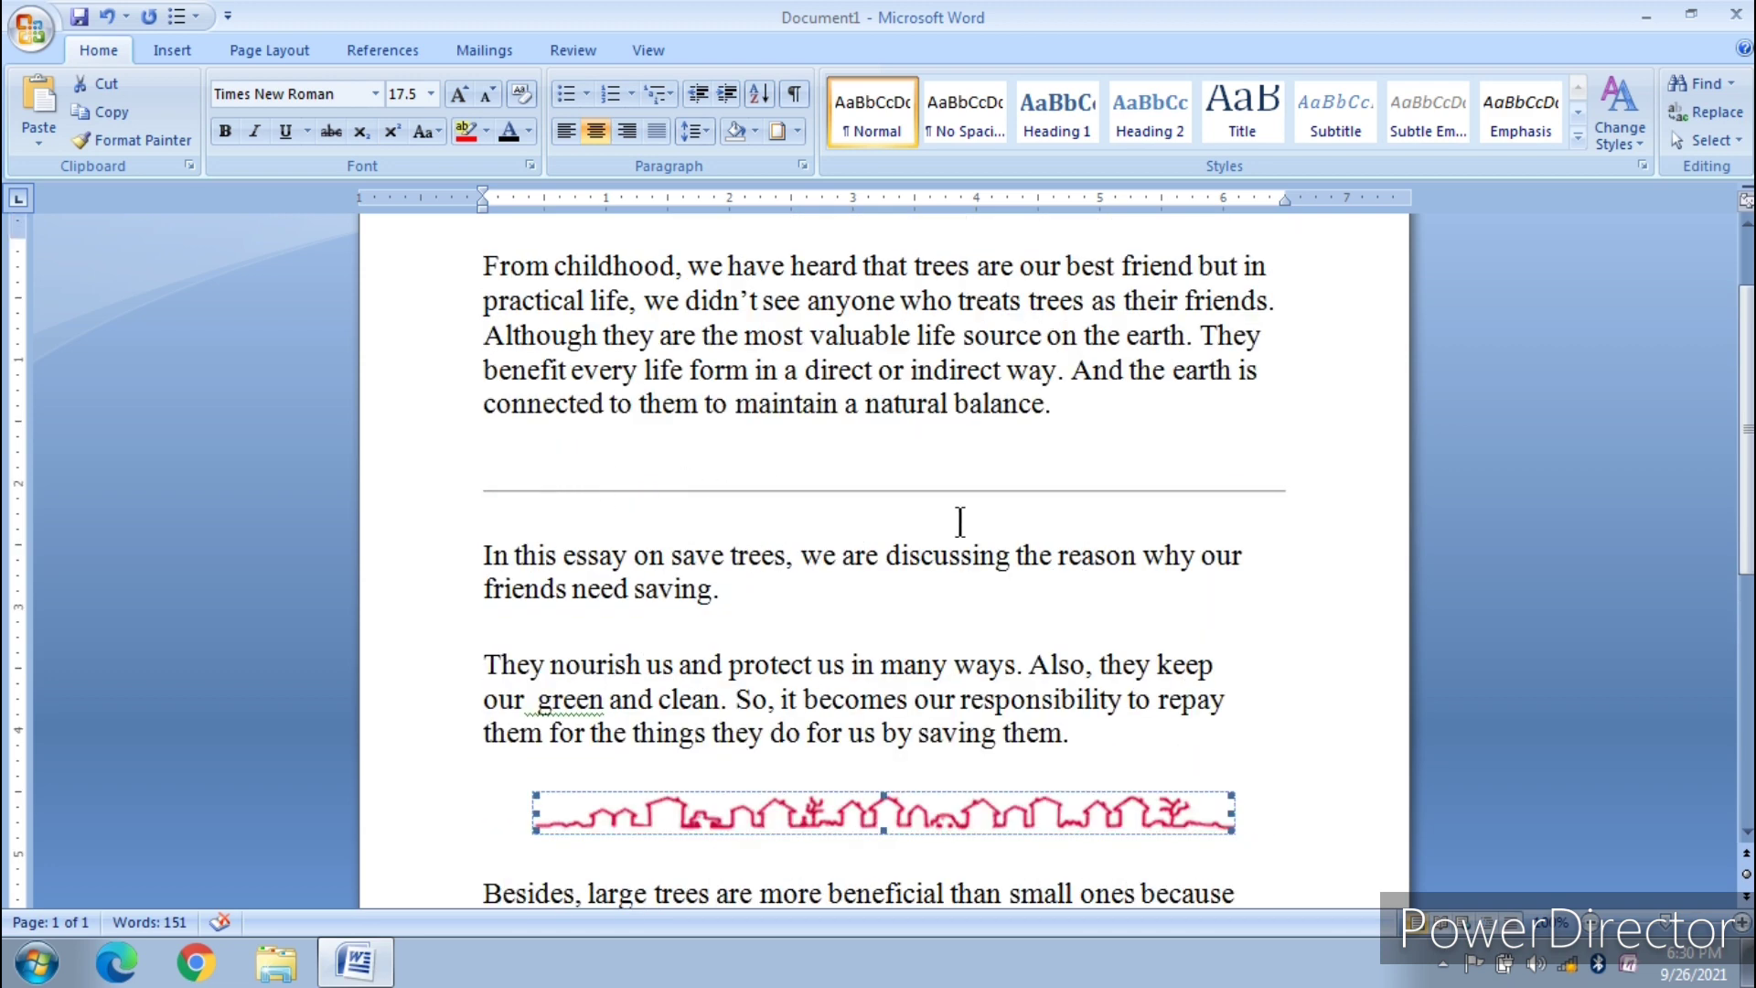
- Recolour the plain rule beneath 'natural balance.' to the standard red and deselect it
{"action": "double_click", "coordinate": [871, 491]}
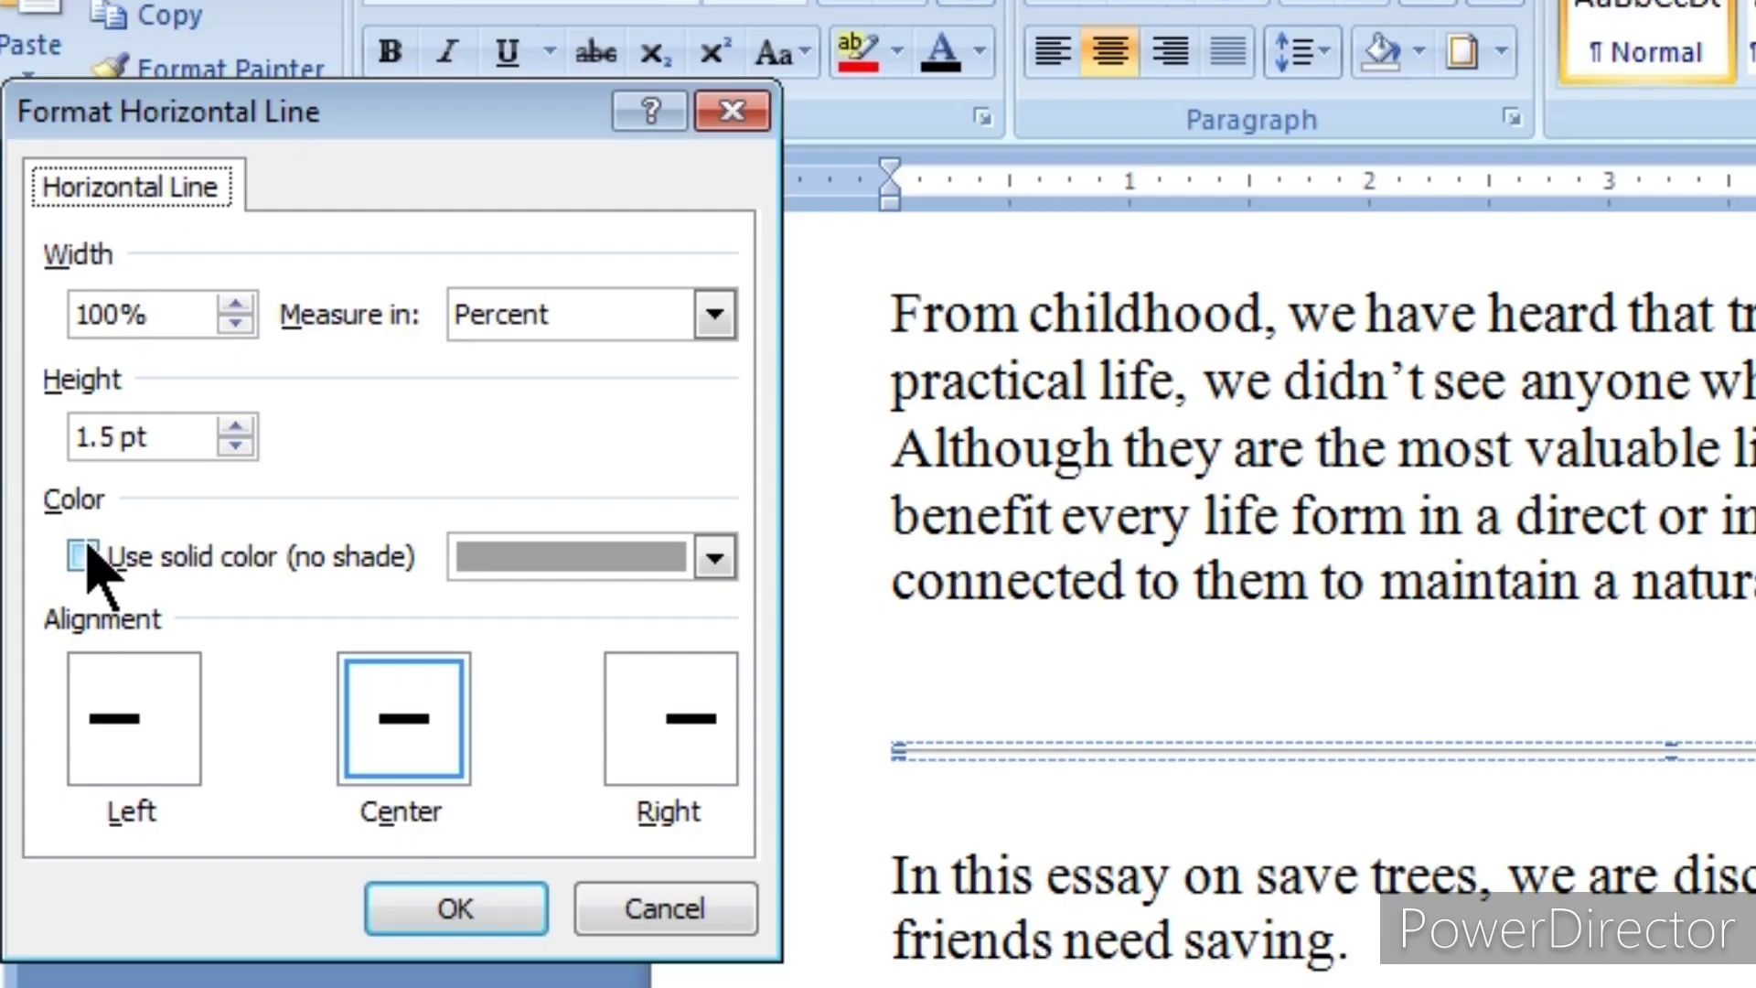
{"action": "left_click", "coordinate": [716, 559]}
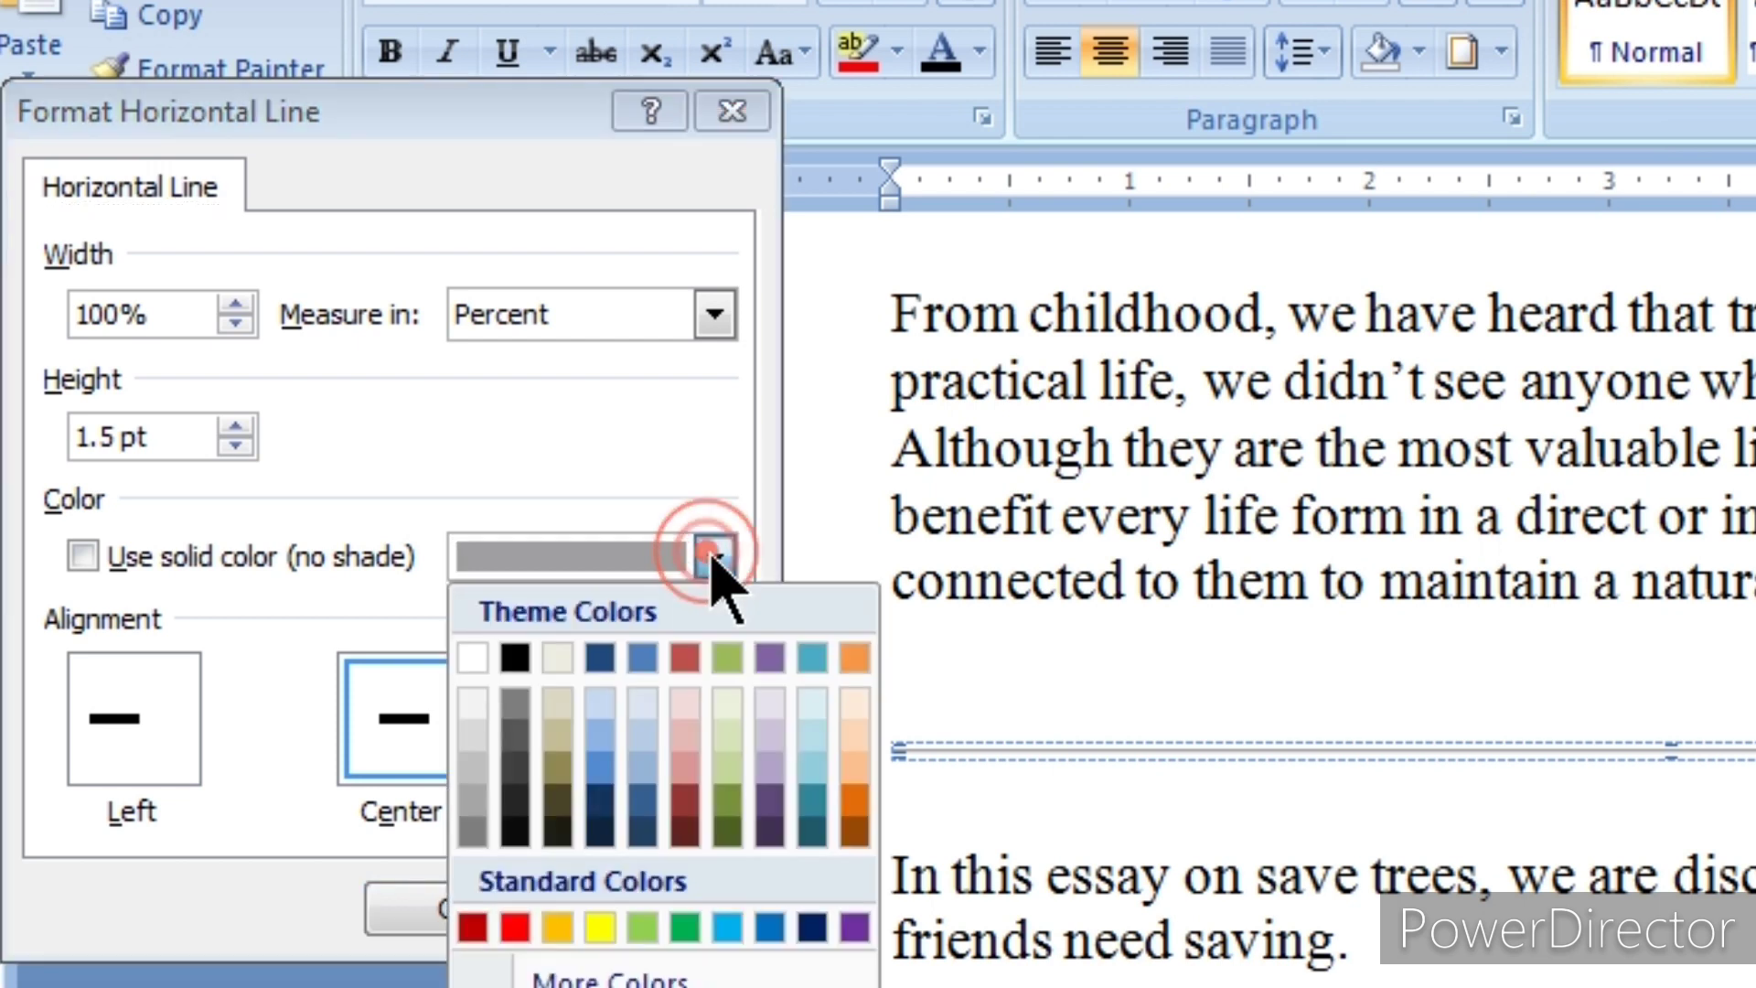
{"action": "left_click", "coordinate": [515, 928]}
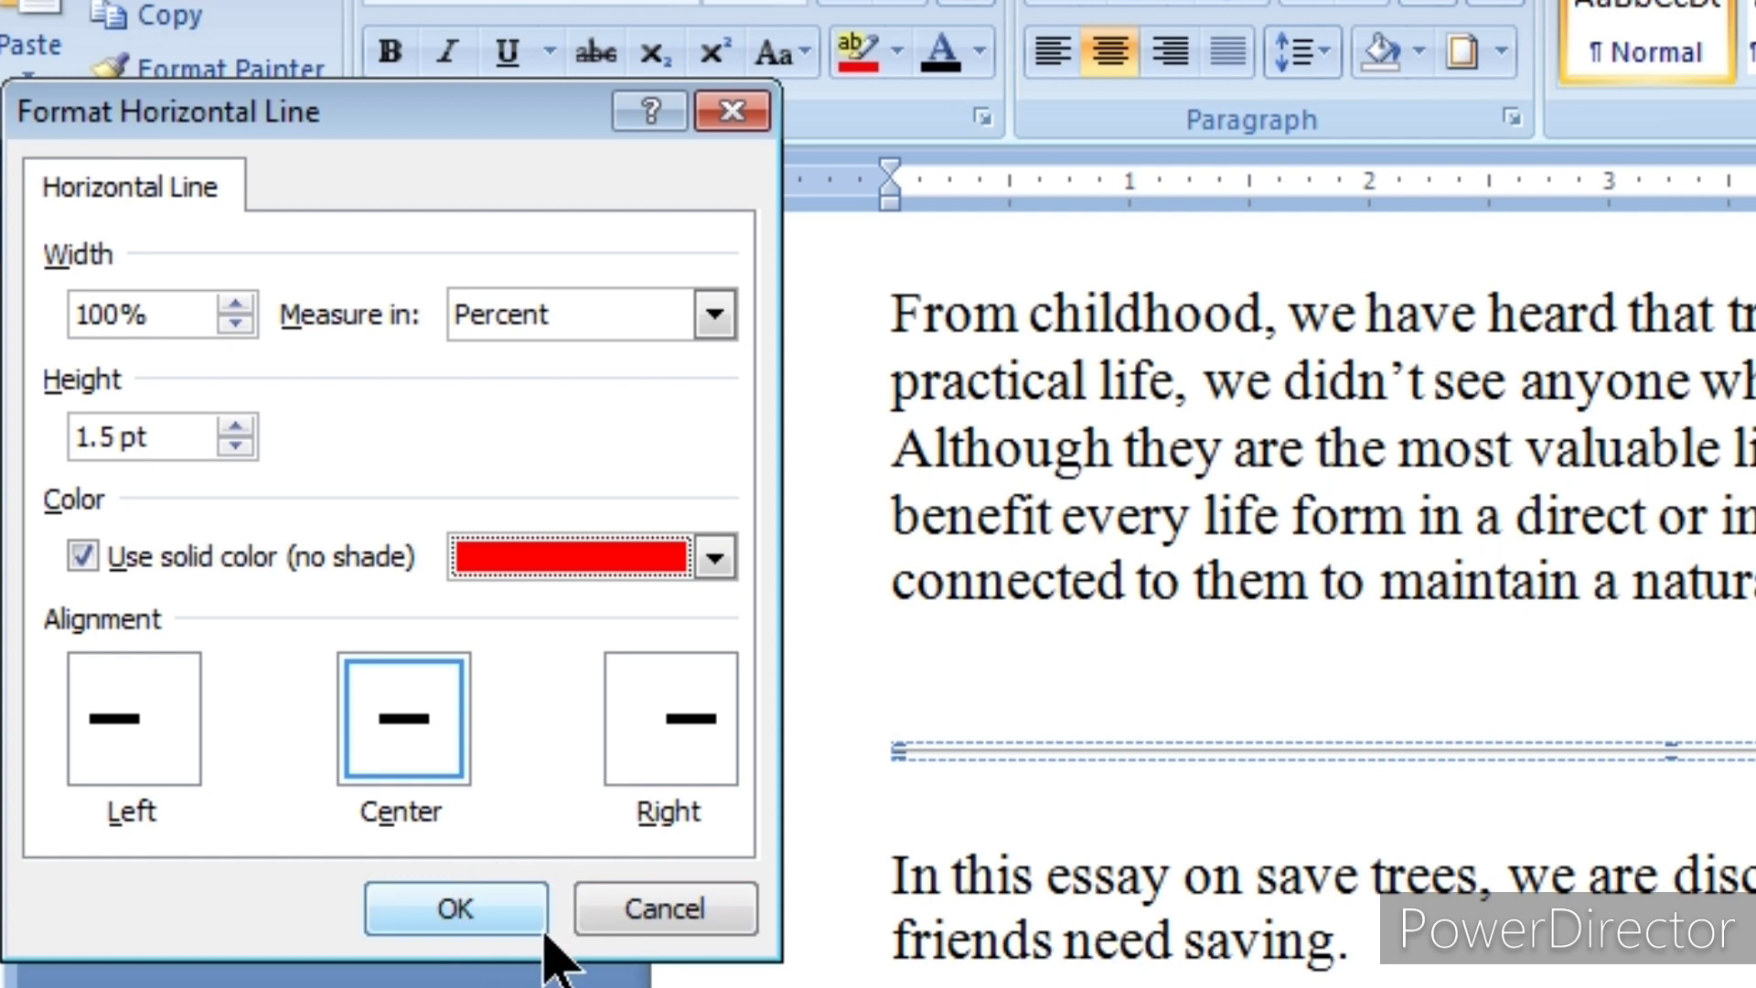
{"action": "left_click", "coordinate": [446, 932]}
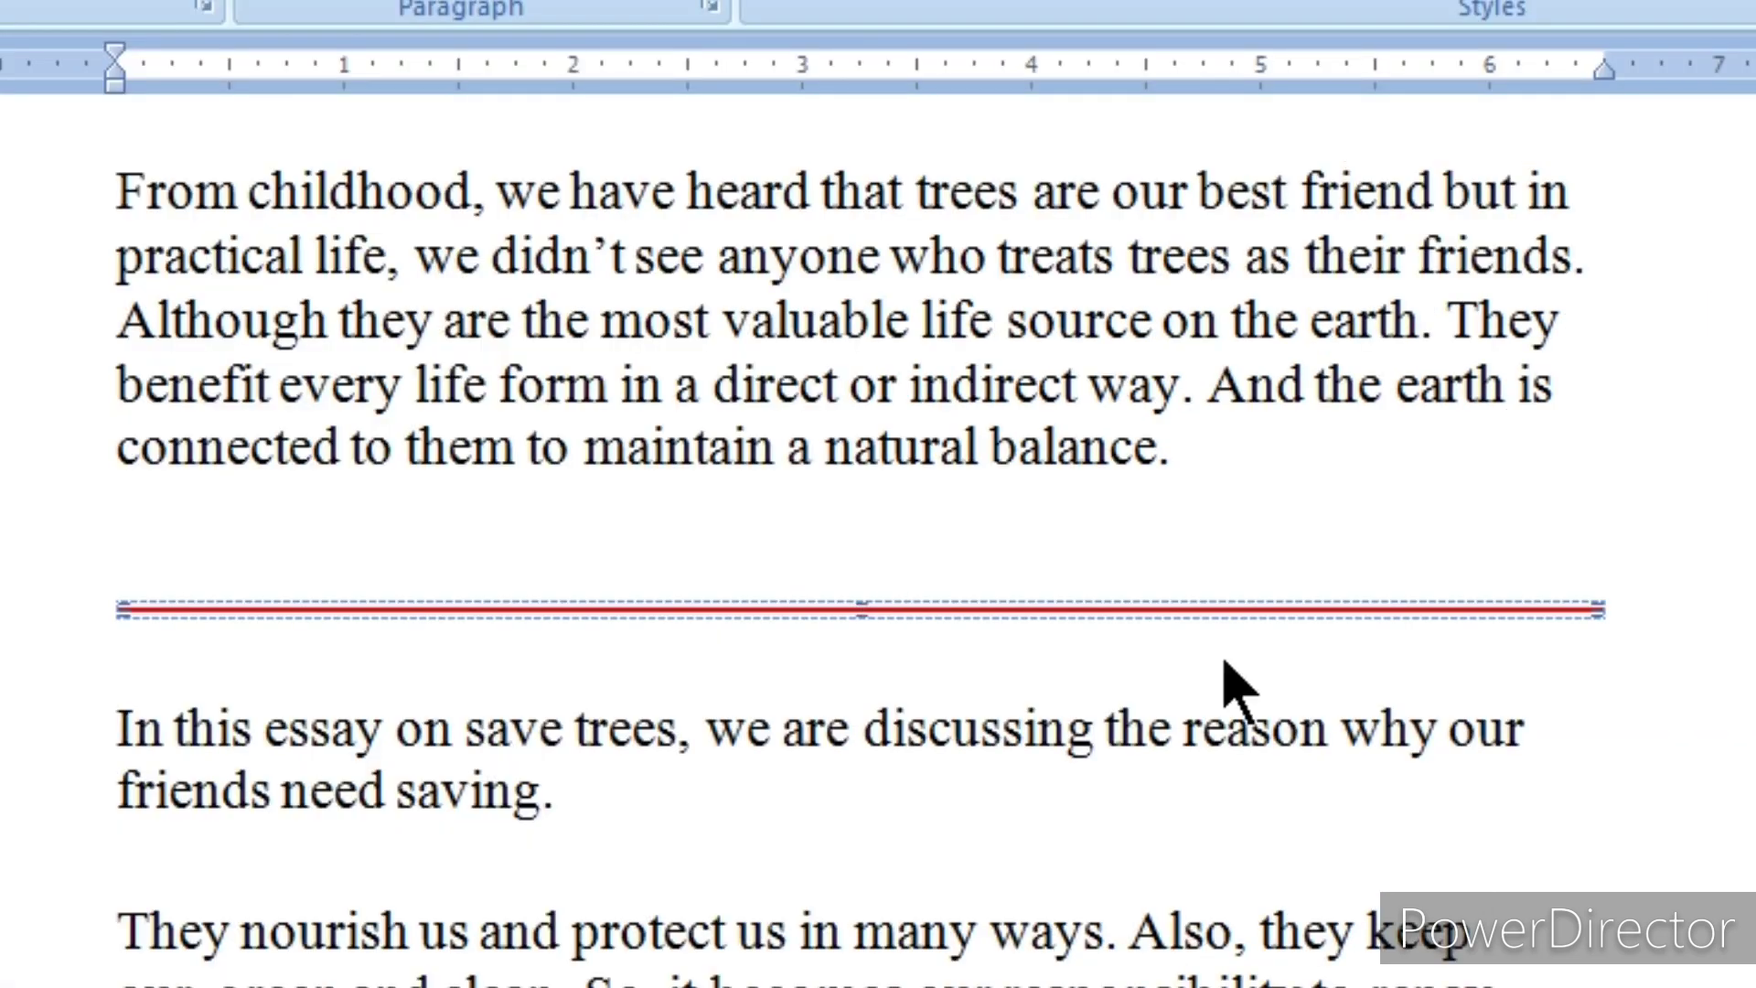
{"action": "left_click", "coordinate": [1239, 647]}
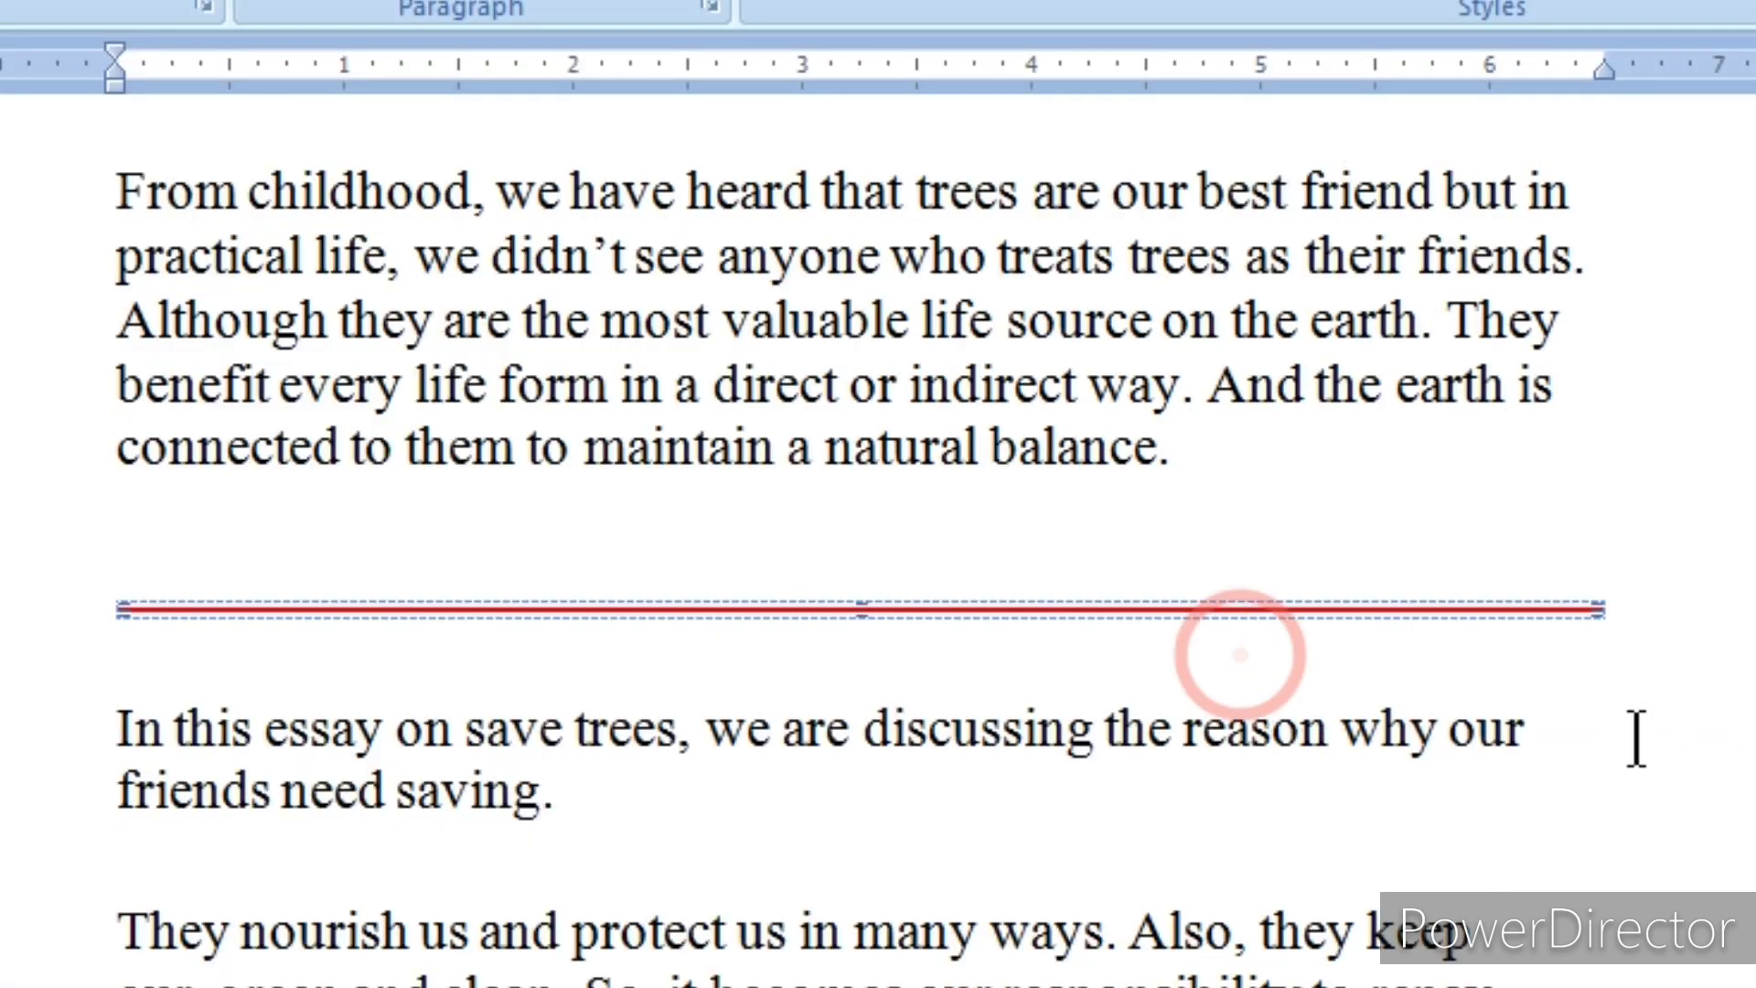
{"action": "left_click", "coordinate": [1678, 600]}
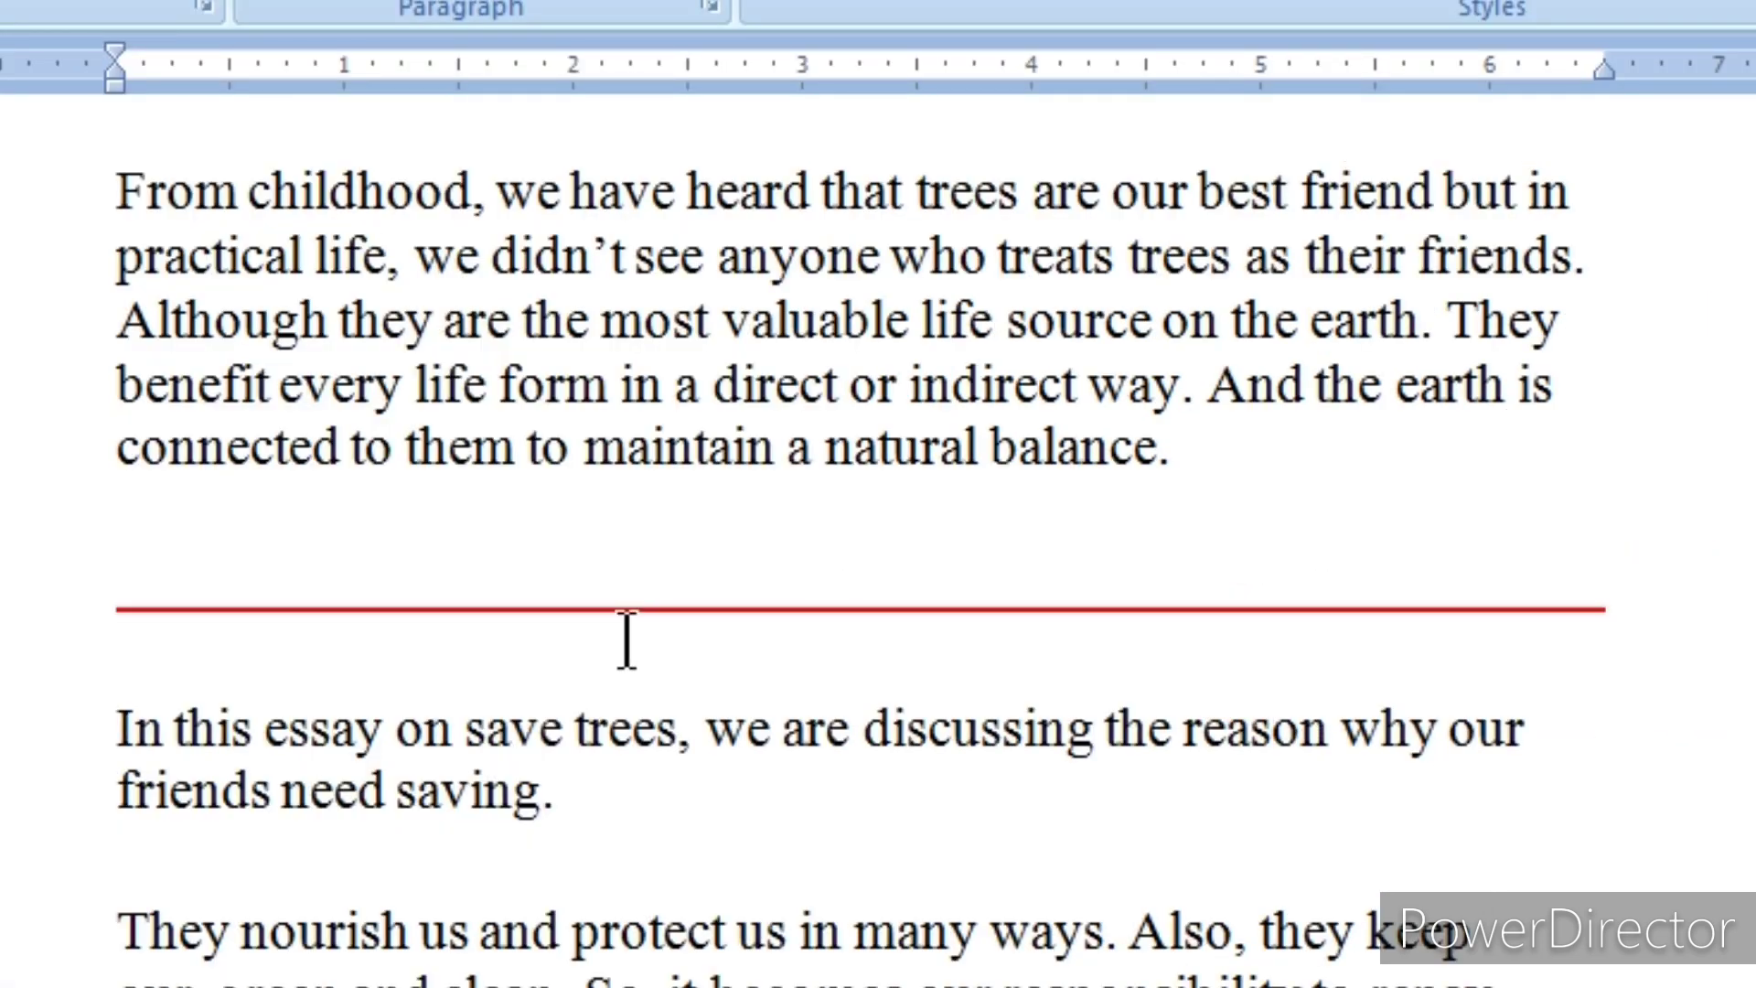
{"action": "scroll", "coordinate": [646, 717], "scroll_direction": "down", "scroll_amount": 1}
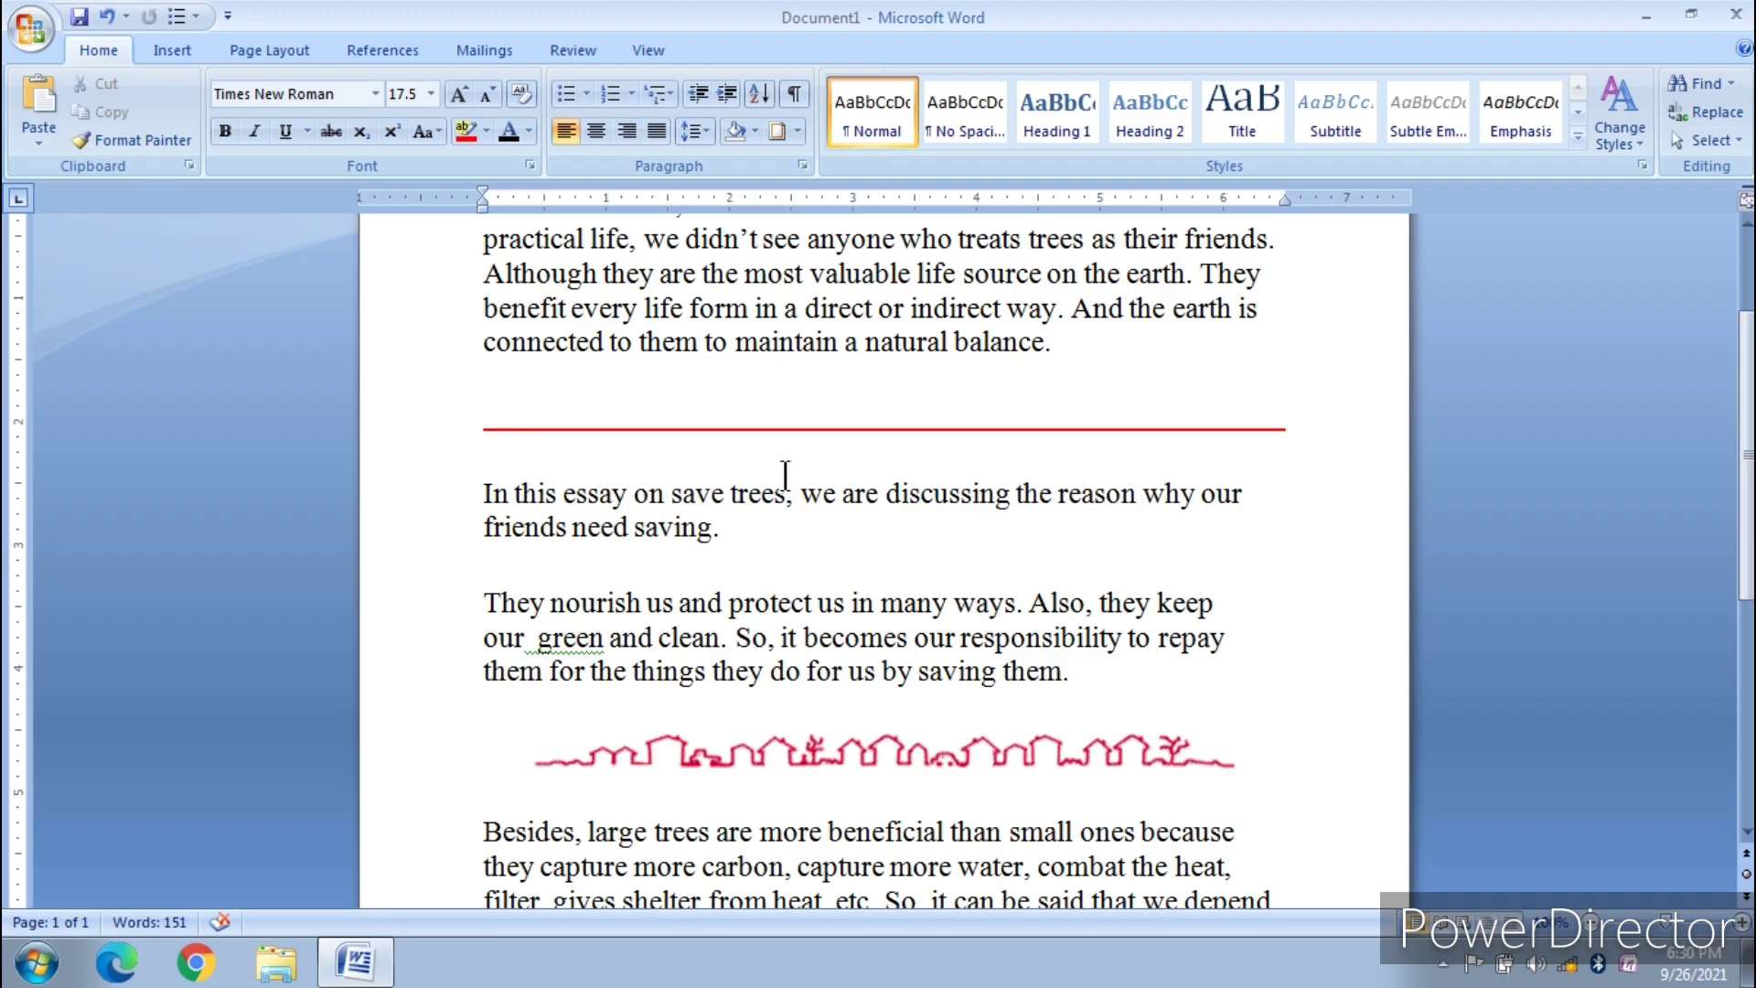
{"action": "scroll", "coordinate": [890, 624], "scroll_direction": "down", "scroll_amount": 1}
{"action": "scroll", "coordinate": [887, 679], "scroll_direction": "down", "scroll_amount": 1}
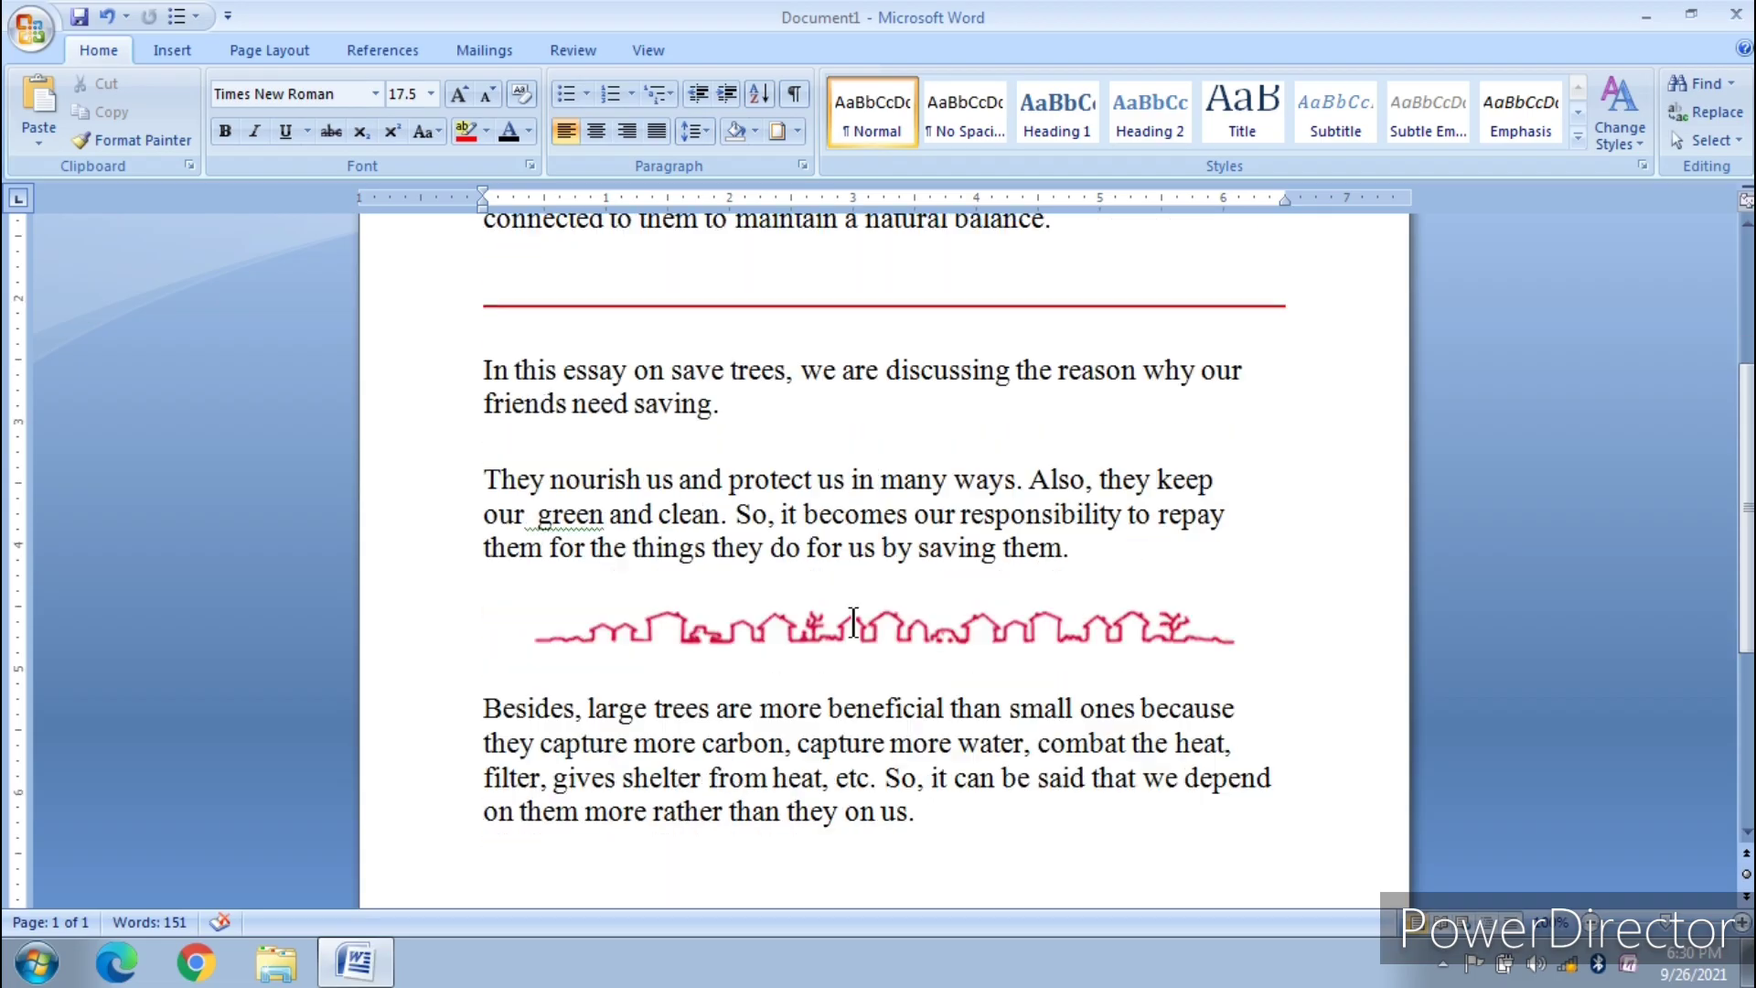
{"action": "double_click", "coordinate": [897, 628]}
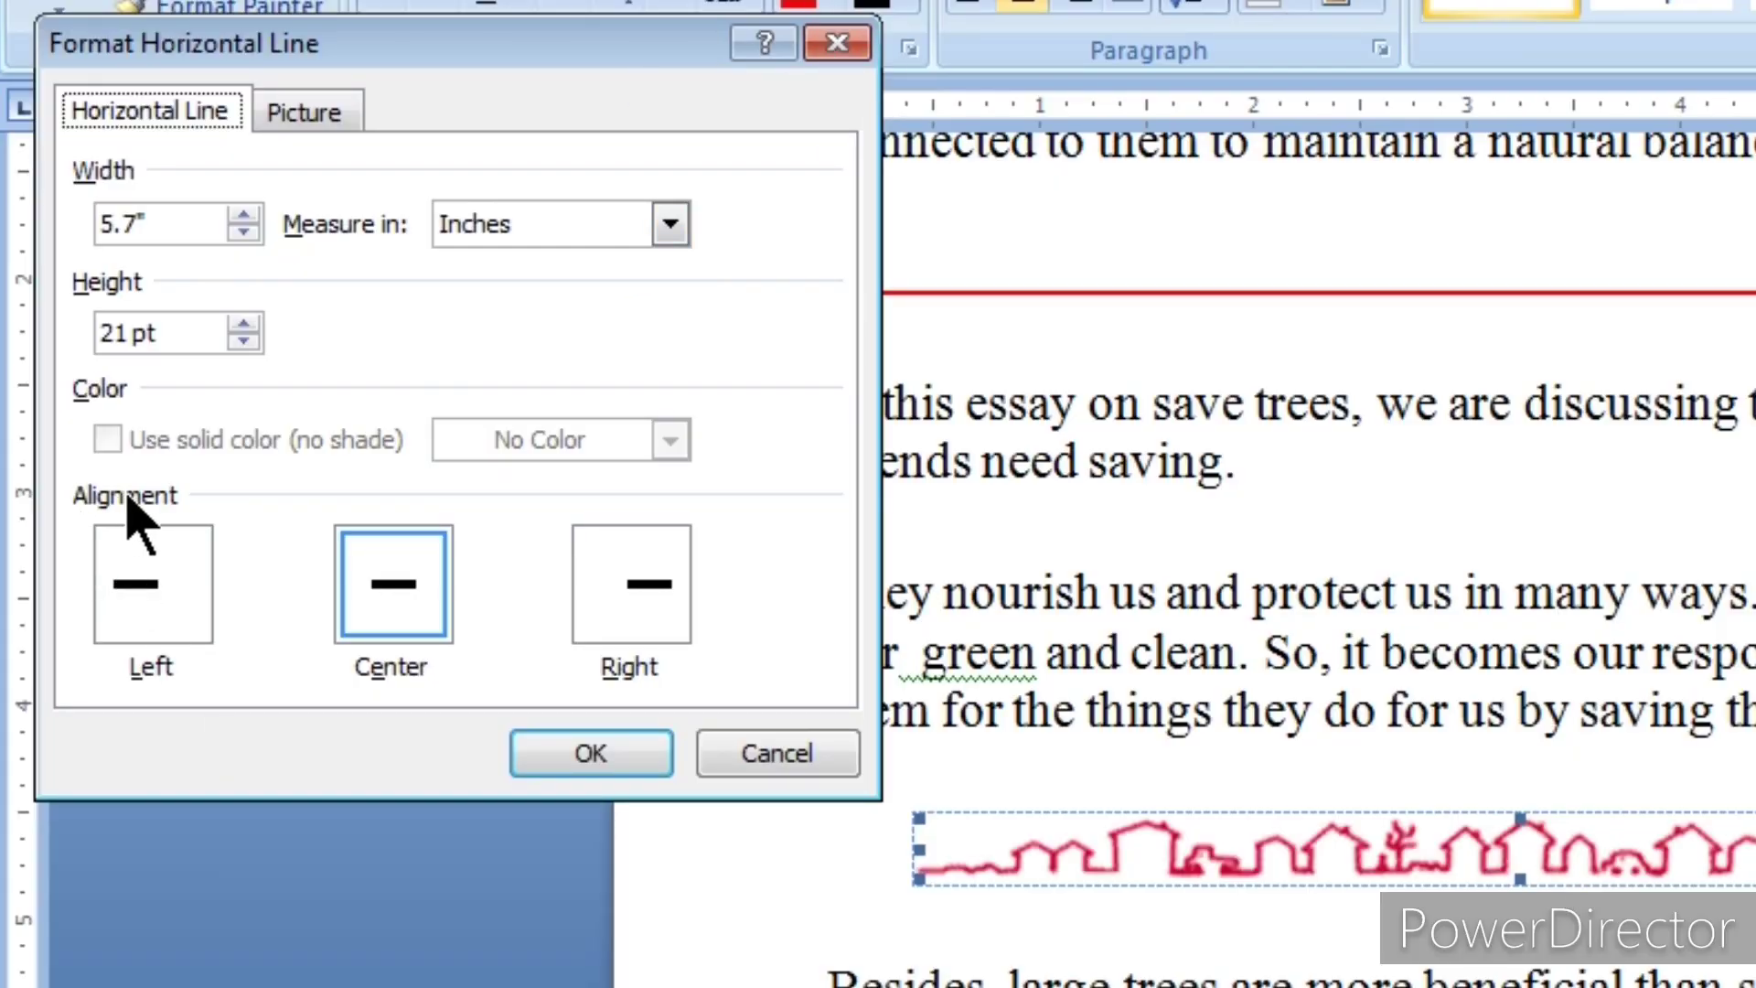
{"action": "left_click", "coordinate": [174, 590]}
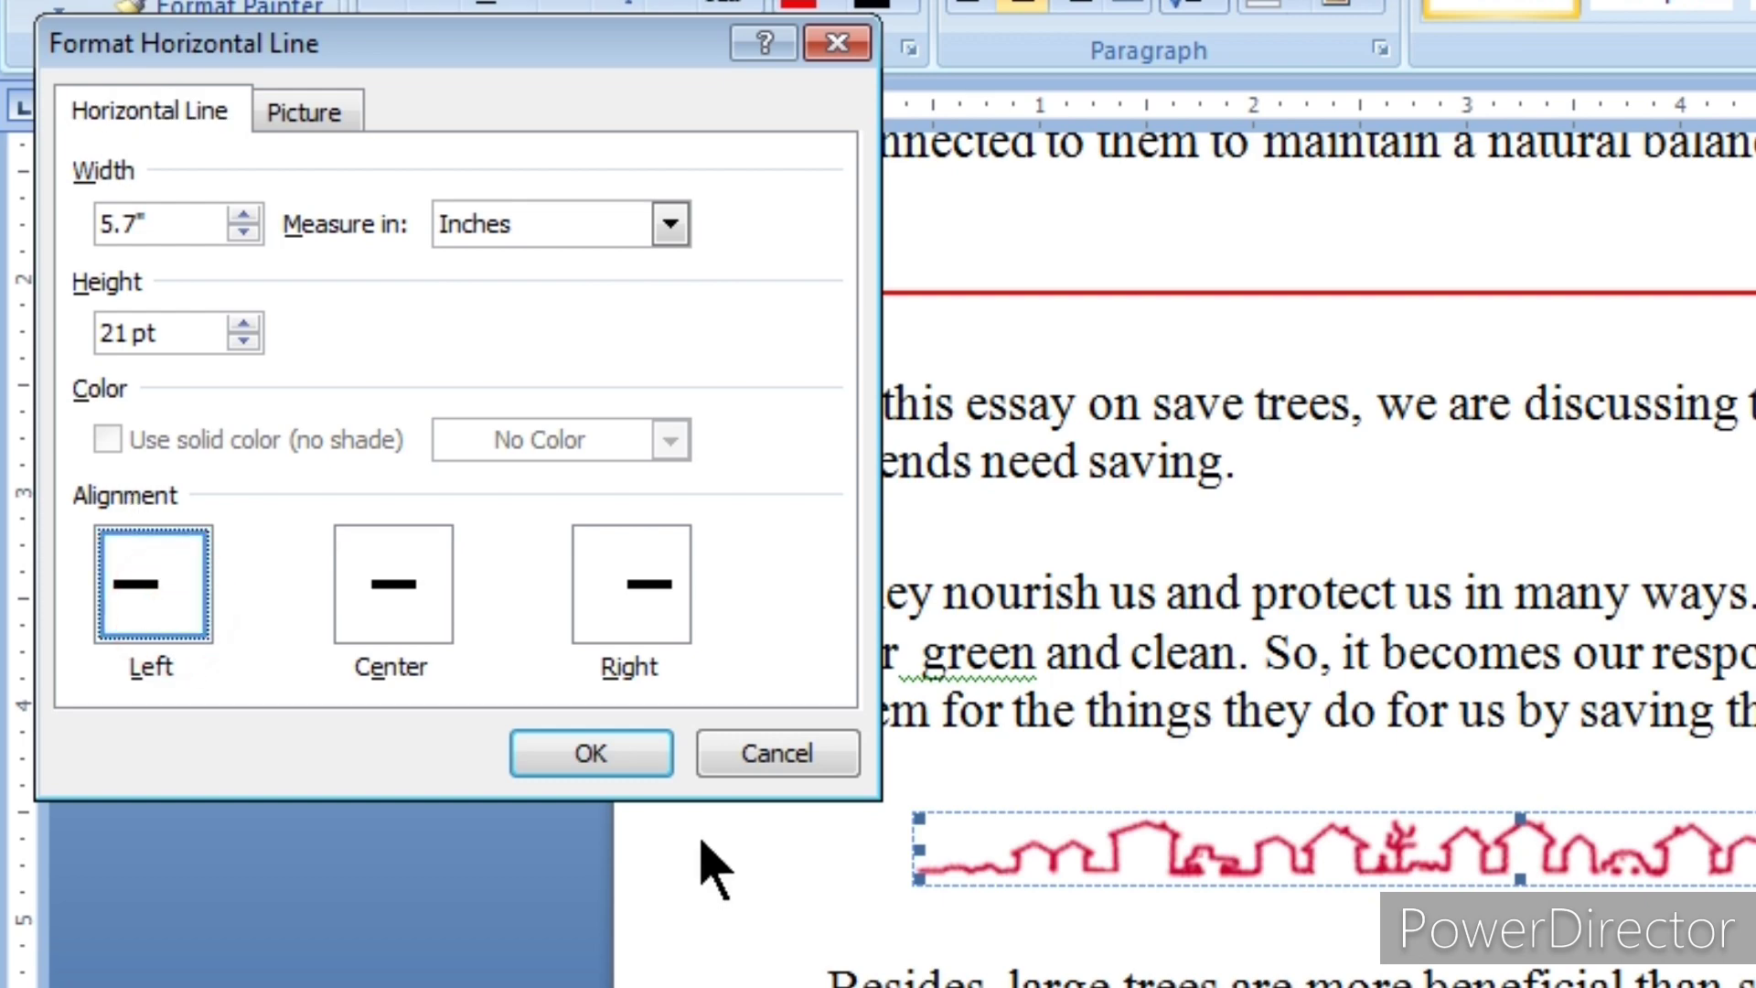
{"action": "left_click", "coordinate": [336, 569]}
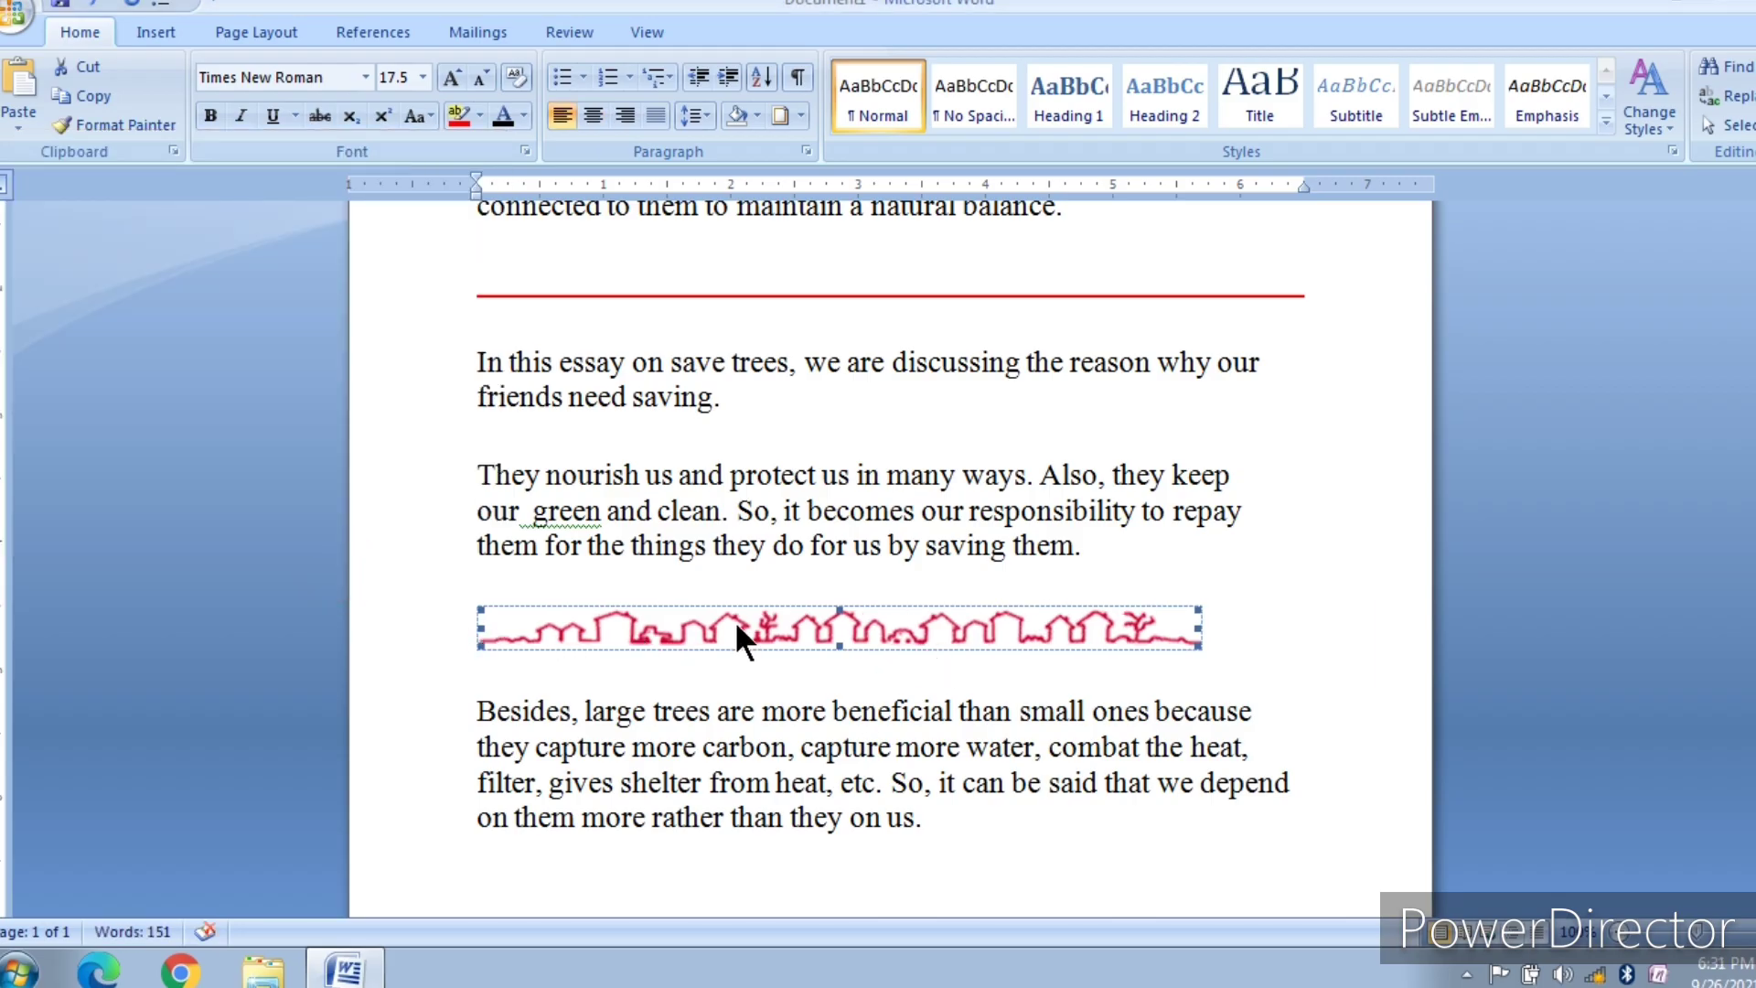
{"action": "double_click", "coordinate": [775, 627]}
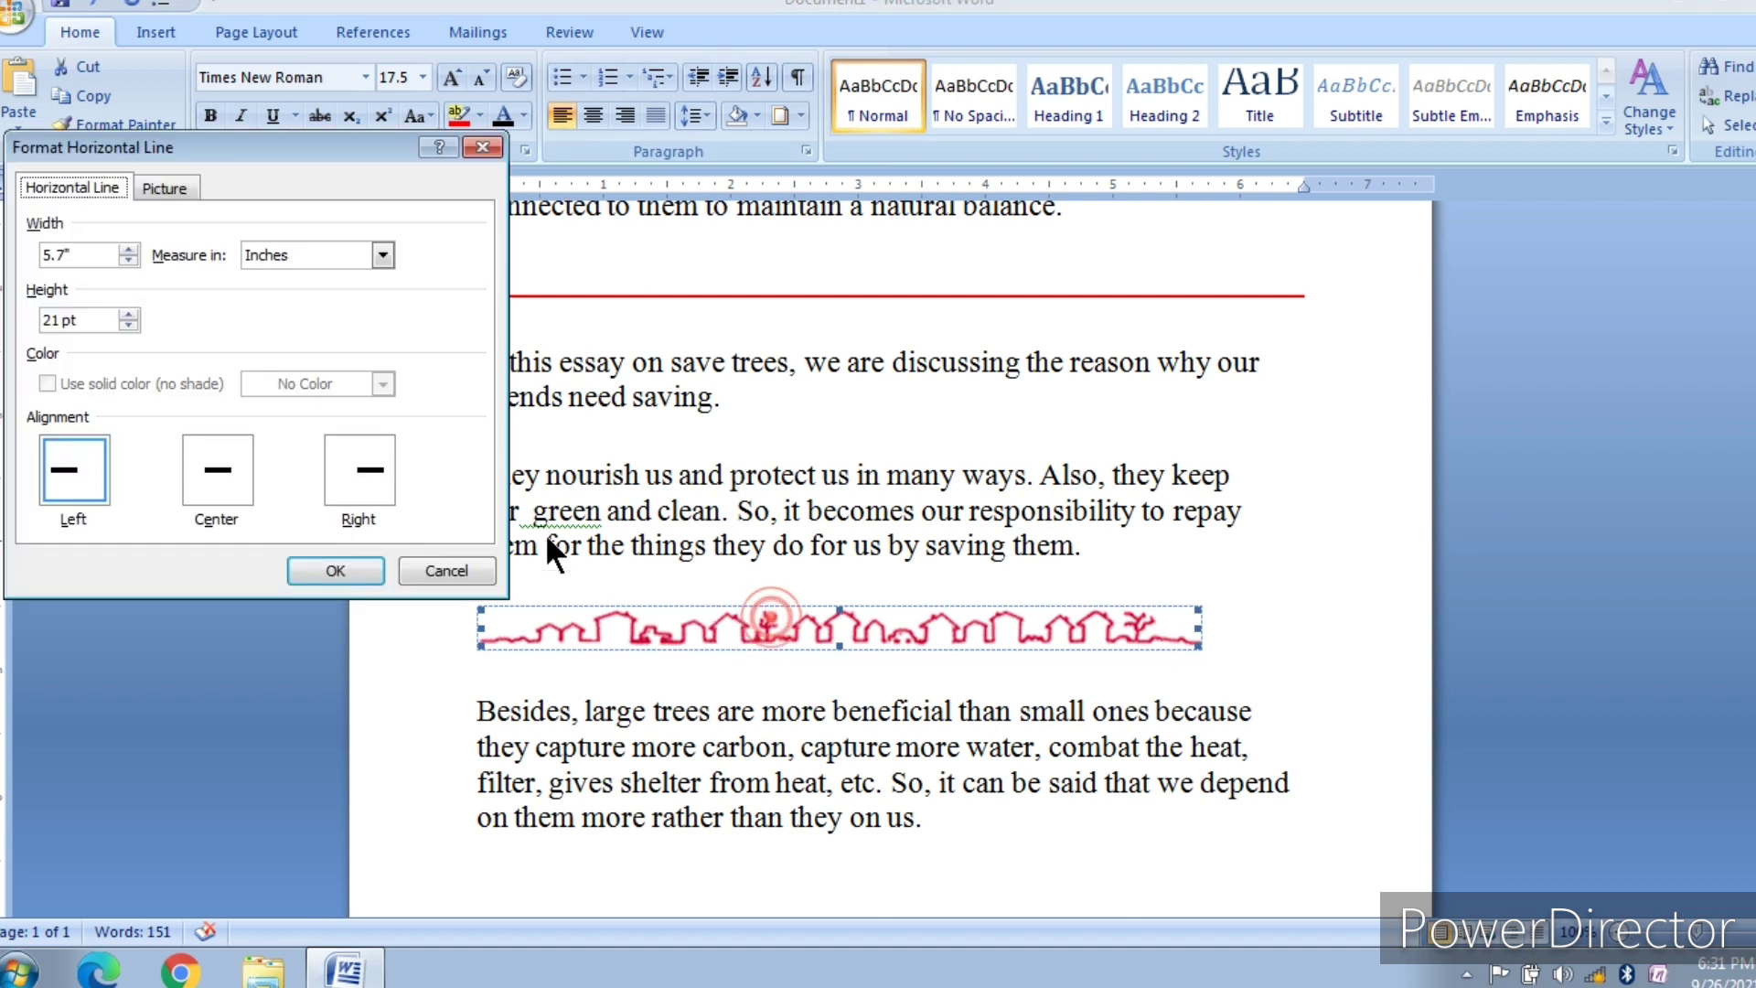
{"action": "left_click", "coordinate": [357, 468]}
{"action": "left_click", "coordinate": [355, 573]}
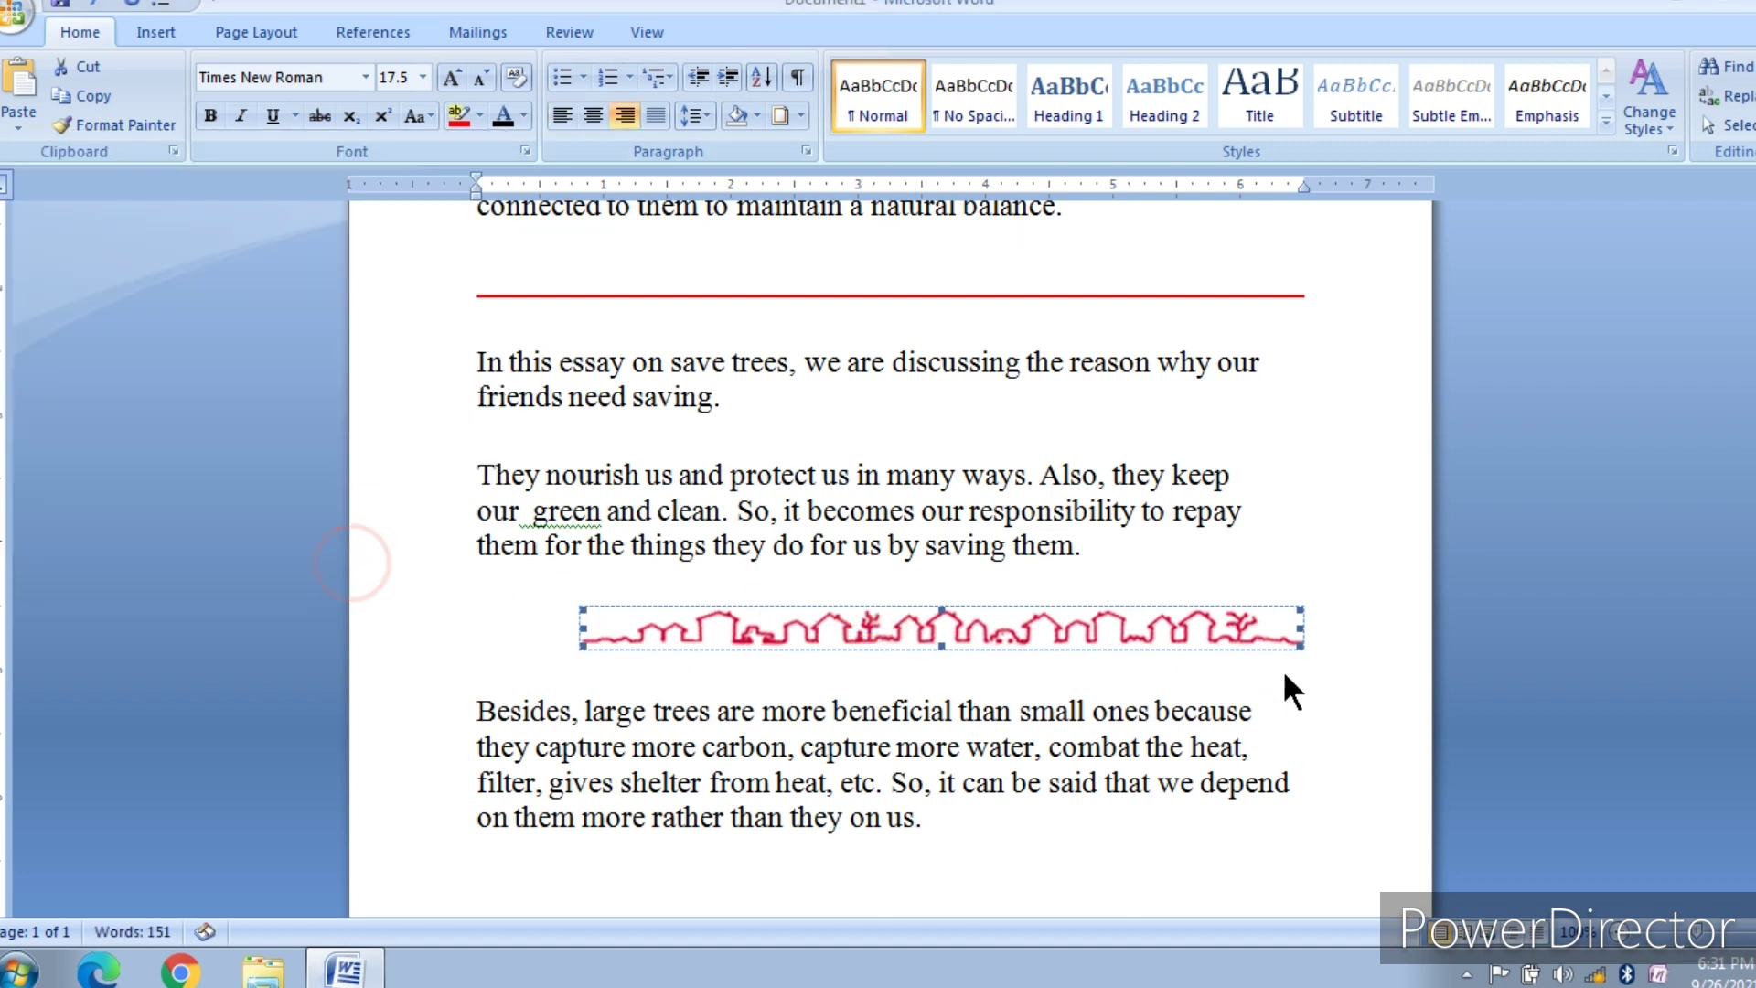
{"action": "double_click", "coordinate": [1297, 639]}
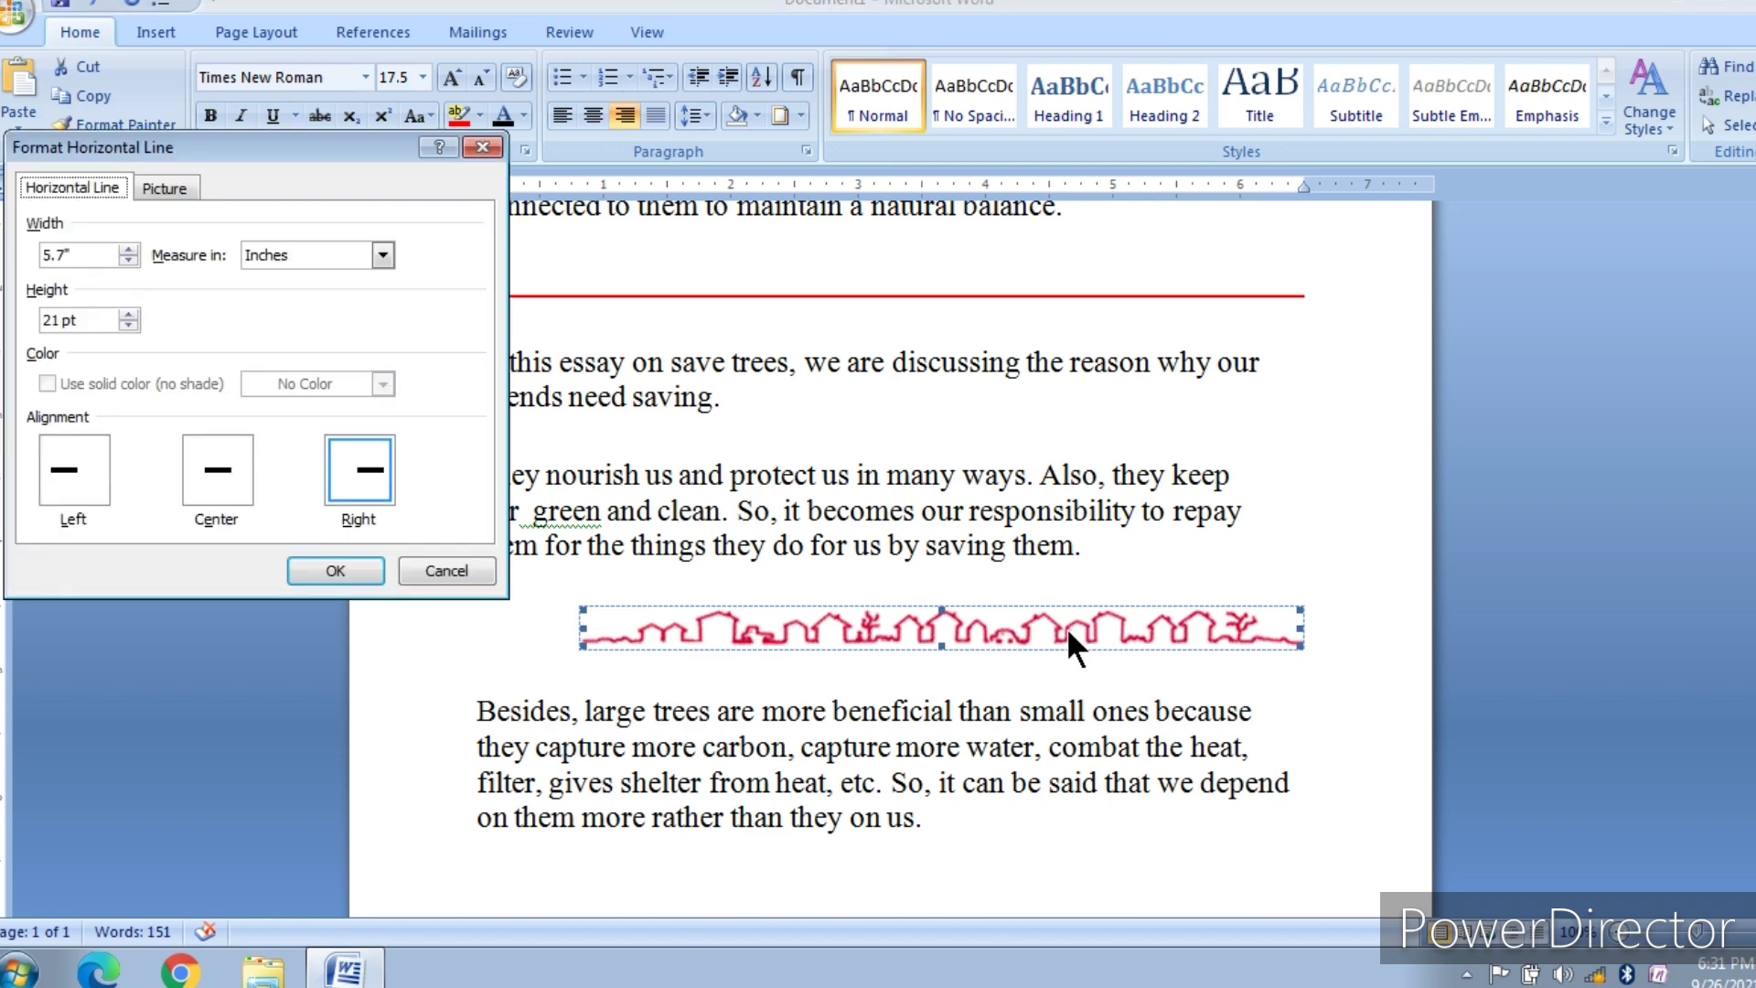
{"action": "left_click", "coordinate": [211, 473]}
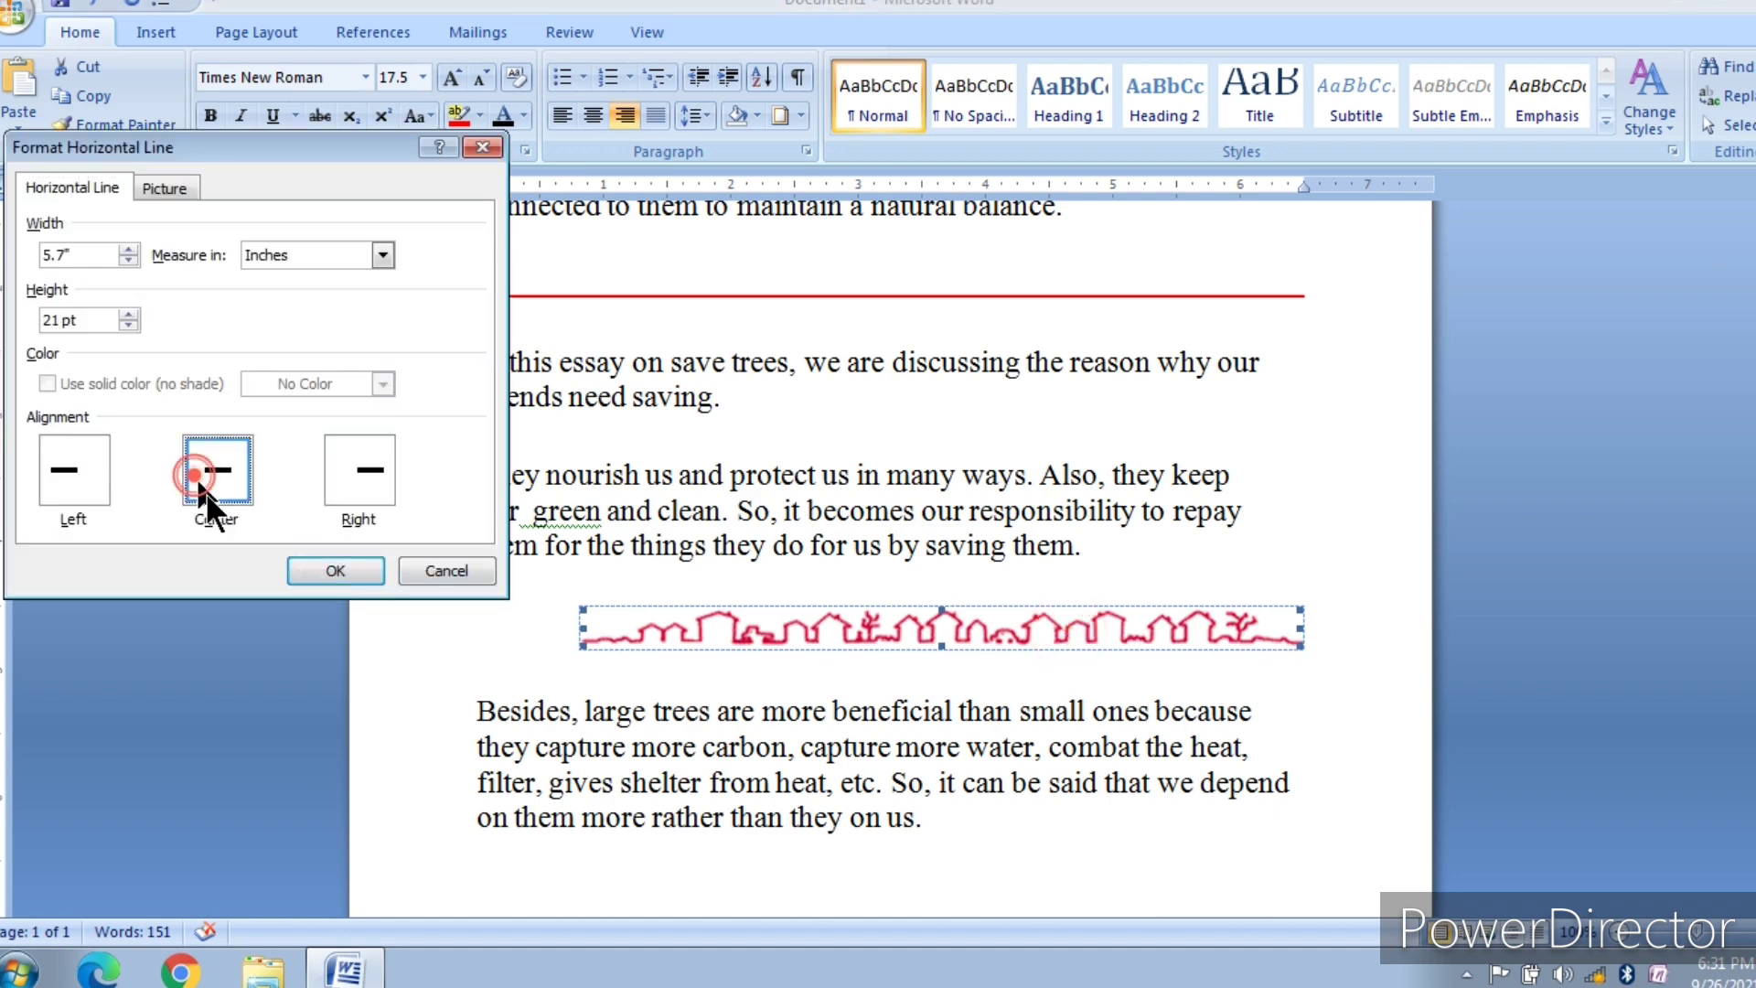
{"action": "left_click", "coordinate": [307, 577]}
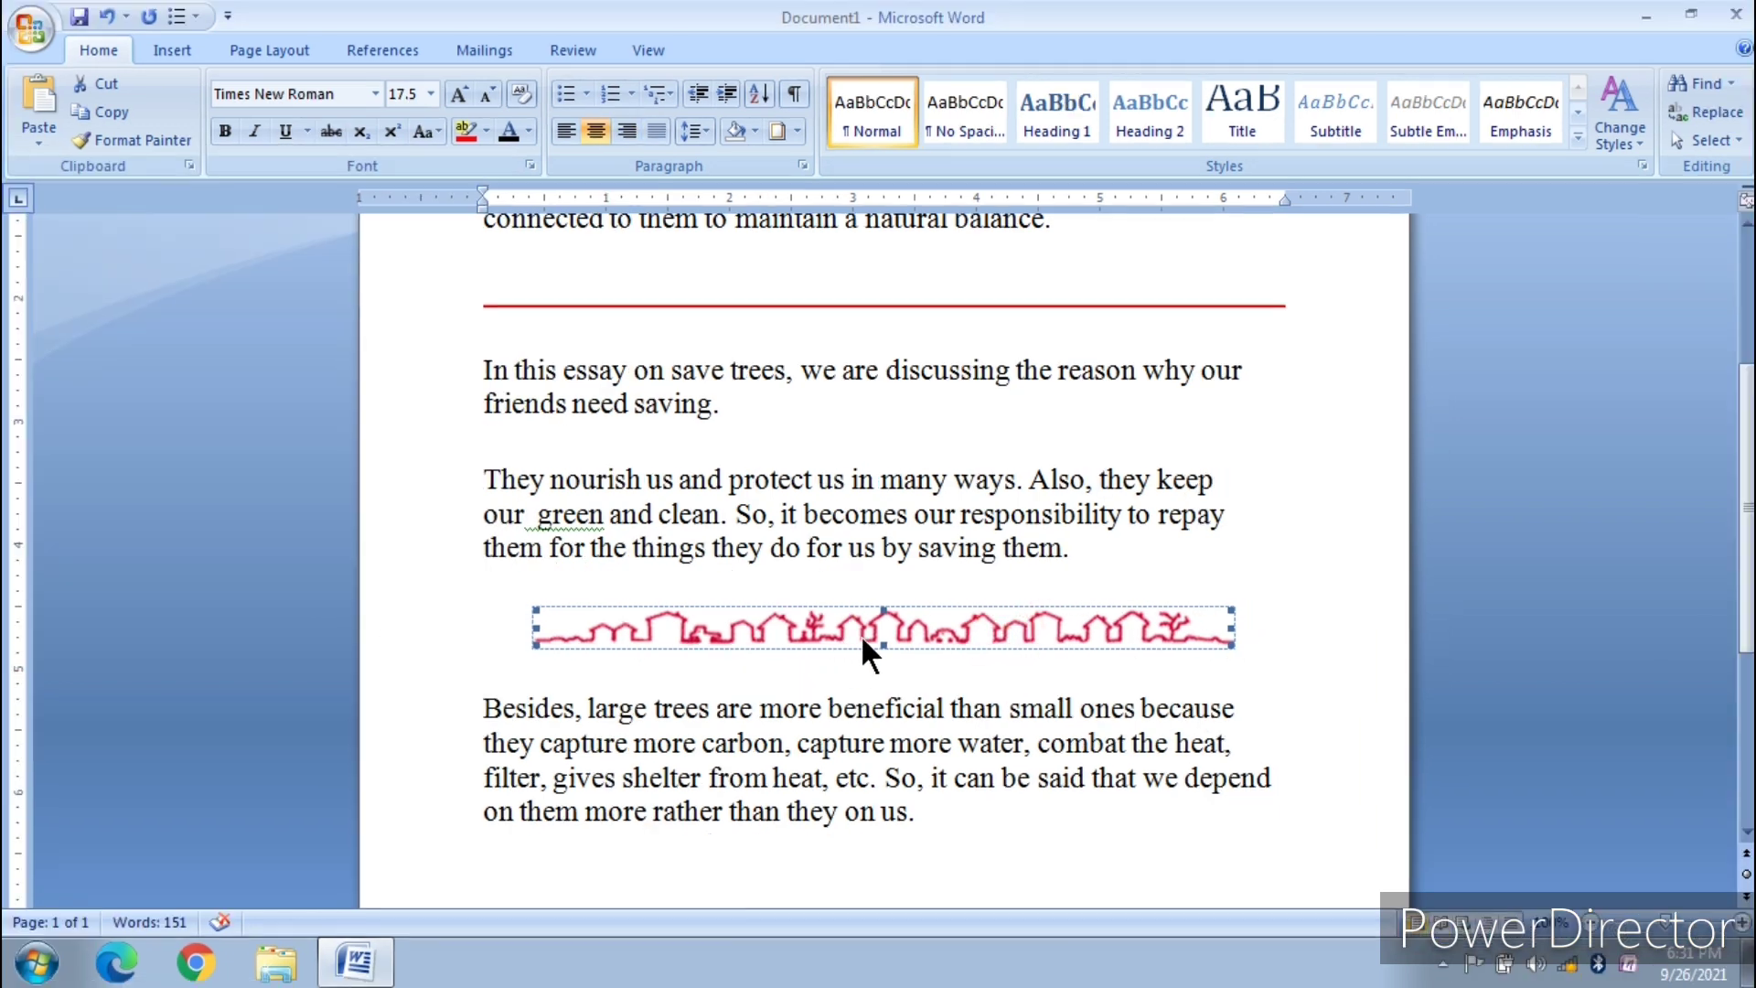
- Set the skyline picture's Crop from Left and Crop from Right to 0.4" each
{"action": "double_click", "coordinate": [863, 631]}
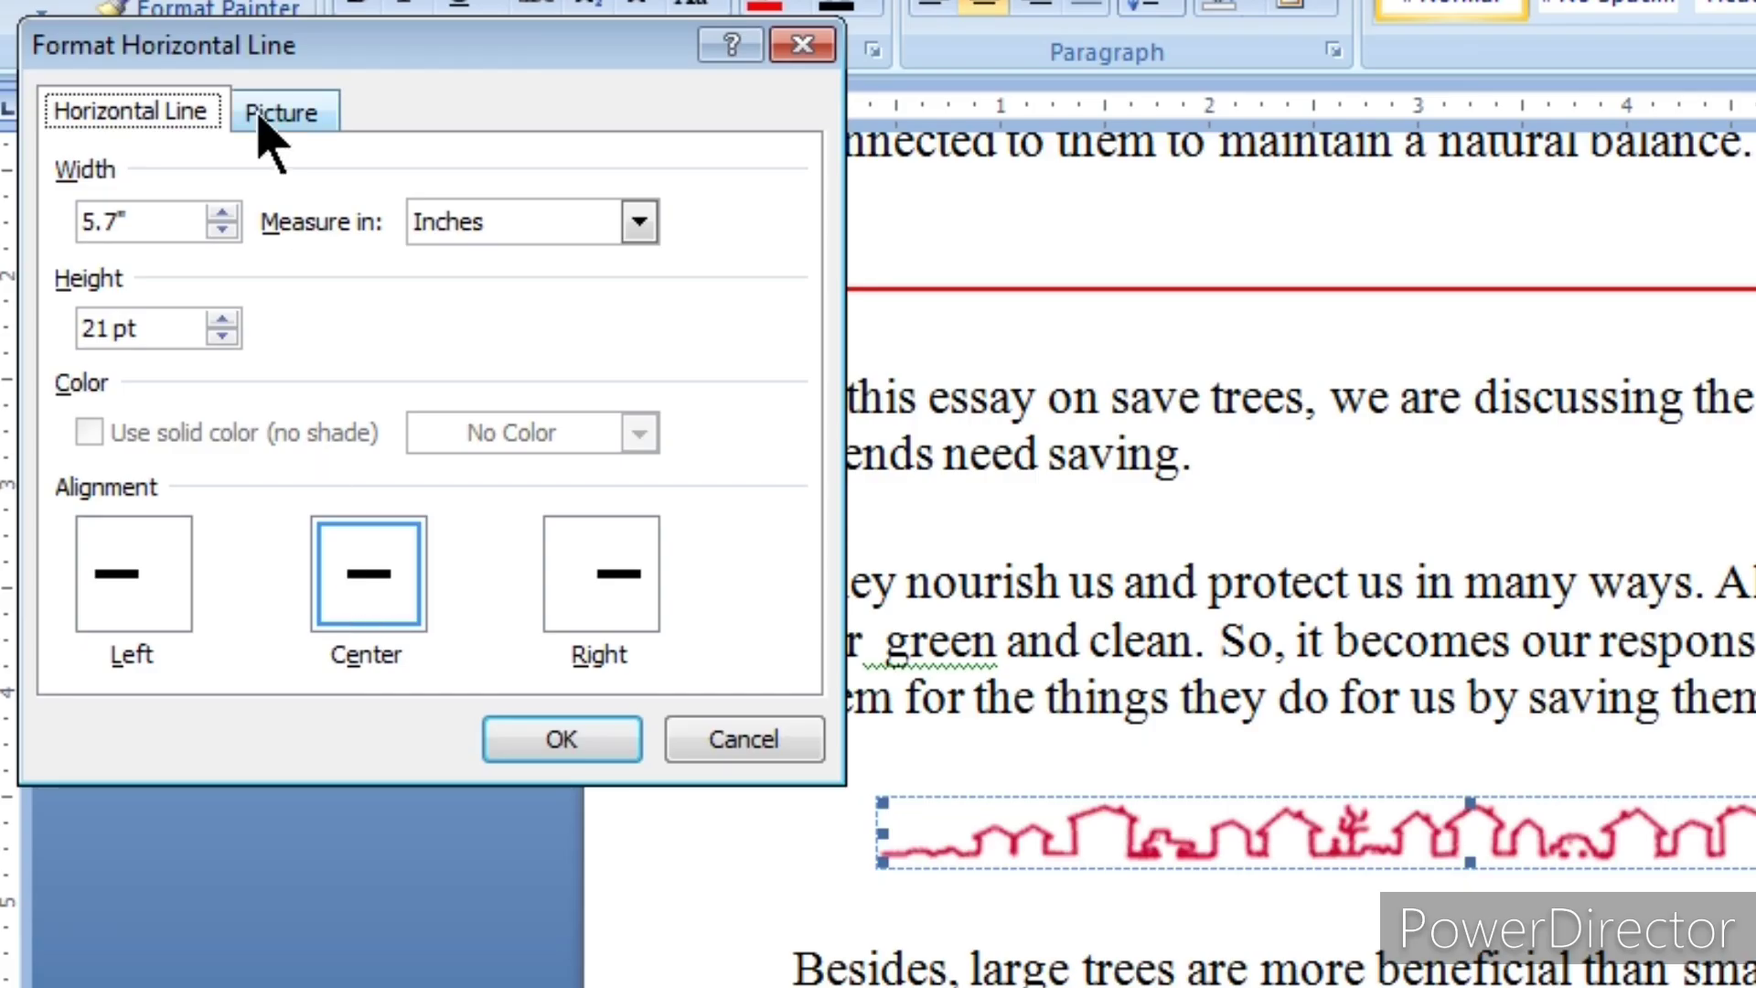
{"action": "left_click", "coordinate": [258, 119]}
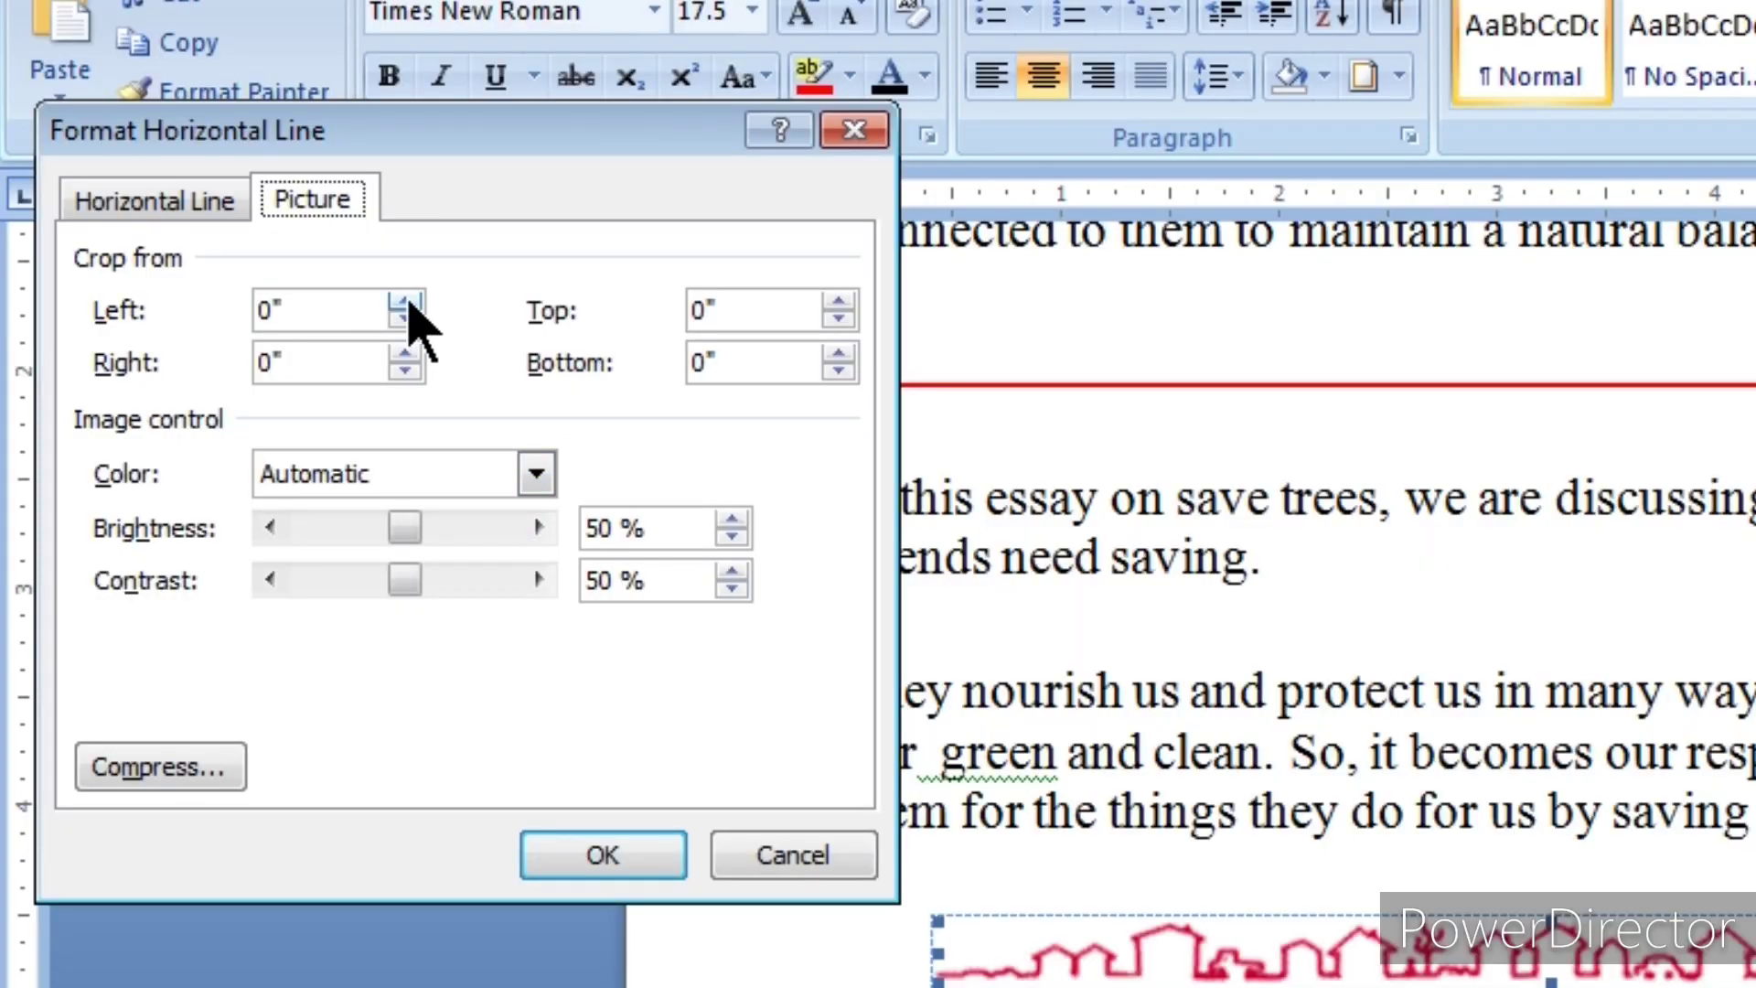
{"action": "left_click", "coordinate": [403, 301]}
{"action": "left_click", "coordinate": [403, 301]}
{"action": "left_click", "coordinate": [404, 301]}
{"action": "left_click", "coordinate": [404, 301]}
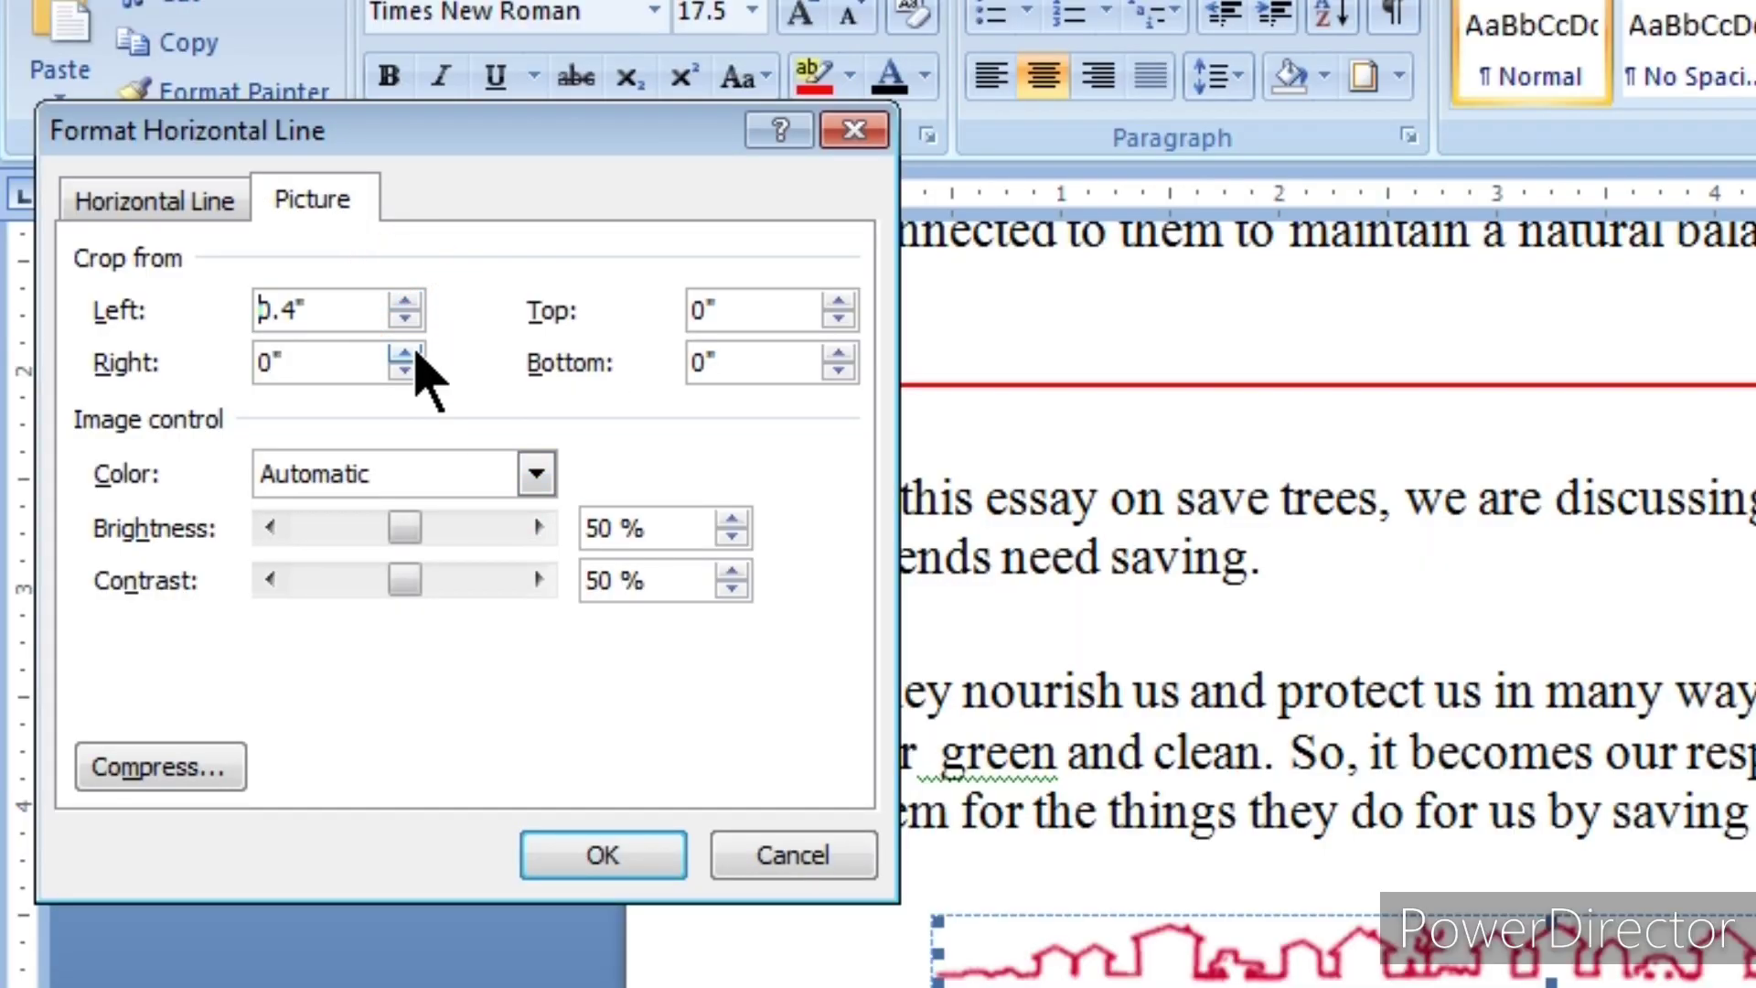
{"action": "left_click", "coordinate": [403, 353]}
{"action": "left_click", "coordinate": [404, 353]}
{"action": "left_click", "coordinate": [404, 353]}
{"action": "left_click", "coordinate": [404, 353]}
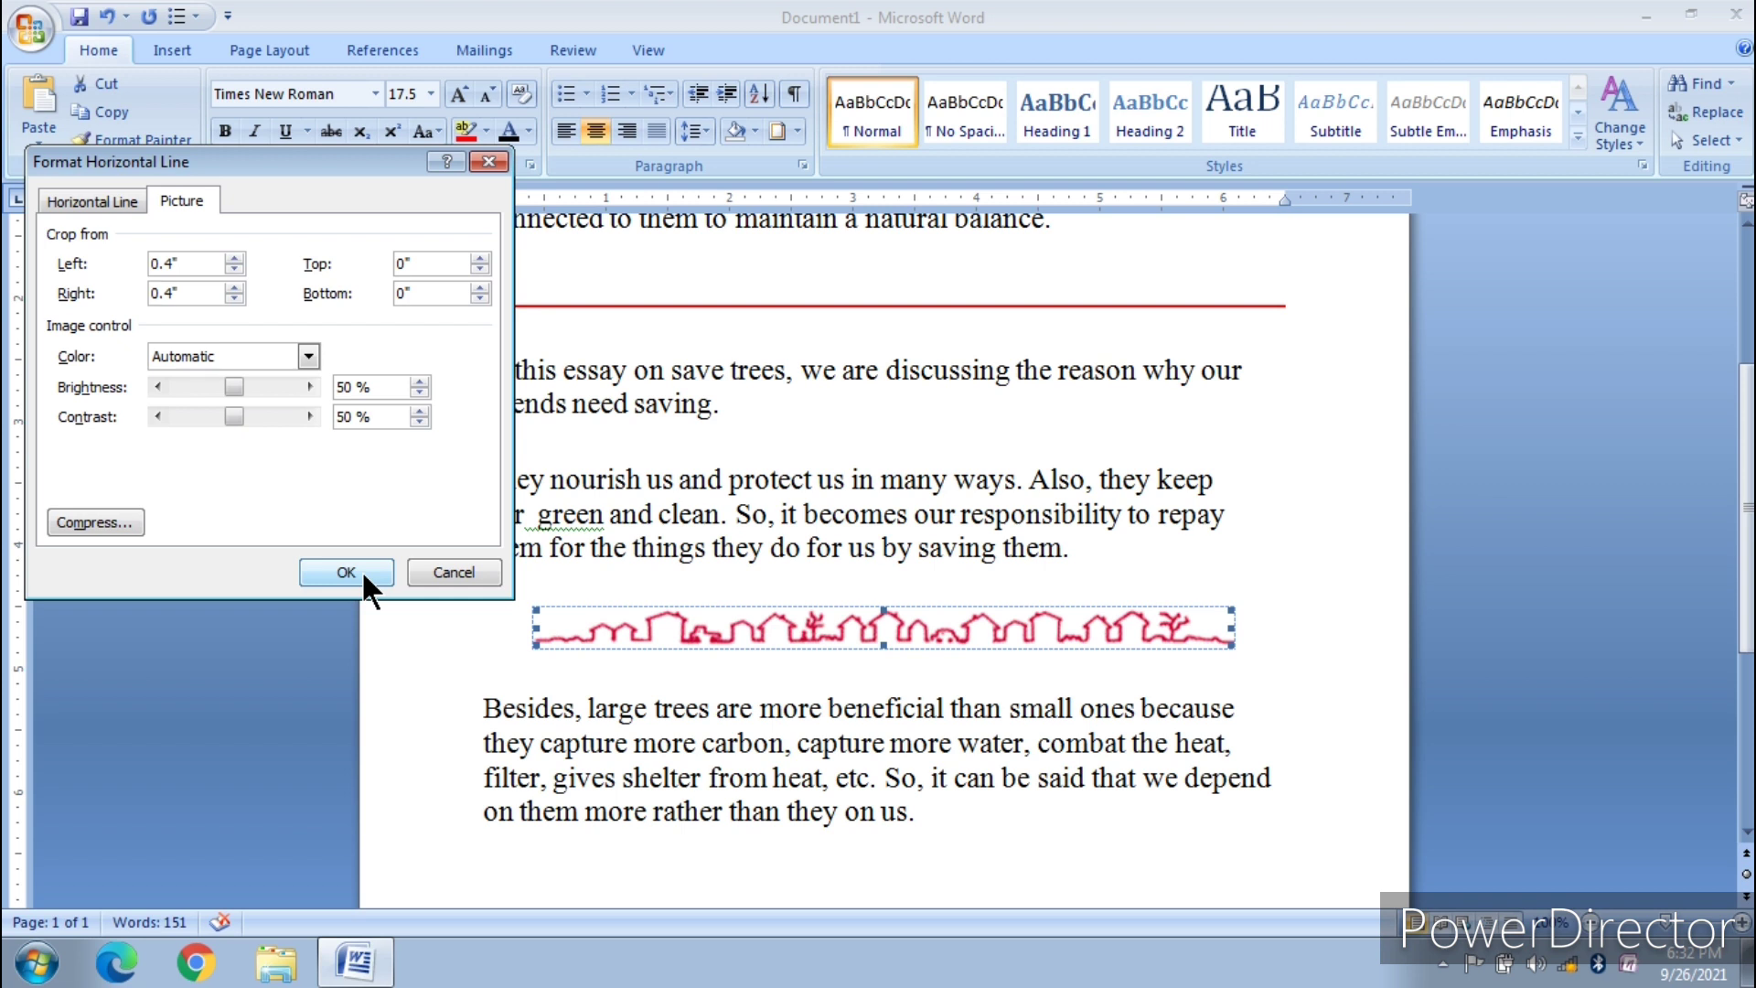
{"action": "left_click", "coordinate": [360, 569]}
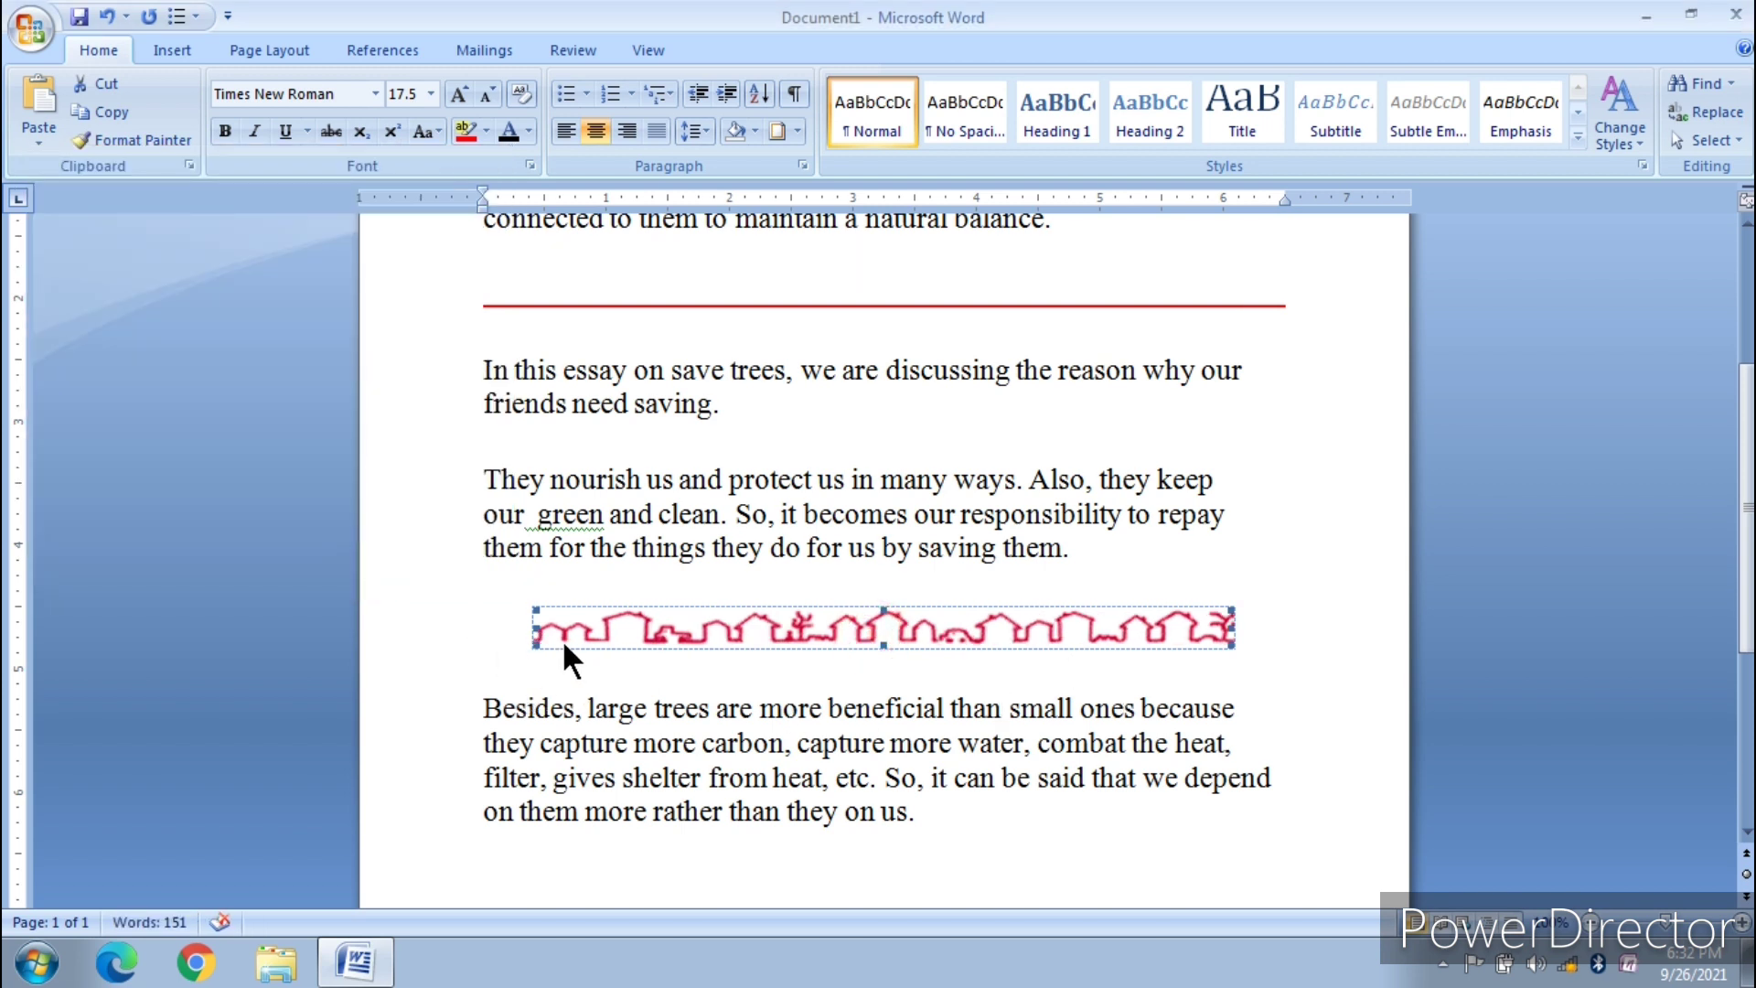
- Apply the Grayscale colour mode to the skyline picture line
{"action": "double_click", "coordinate": [650, 622]}
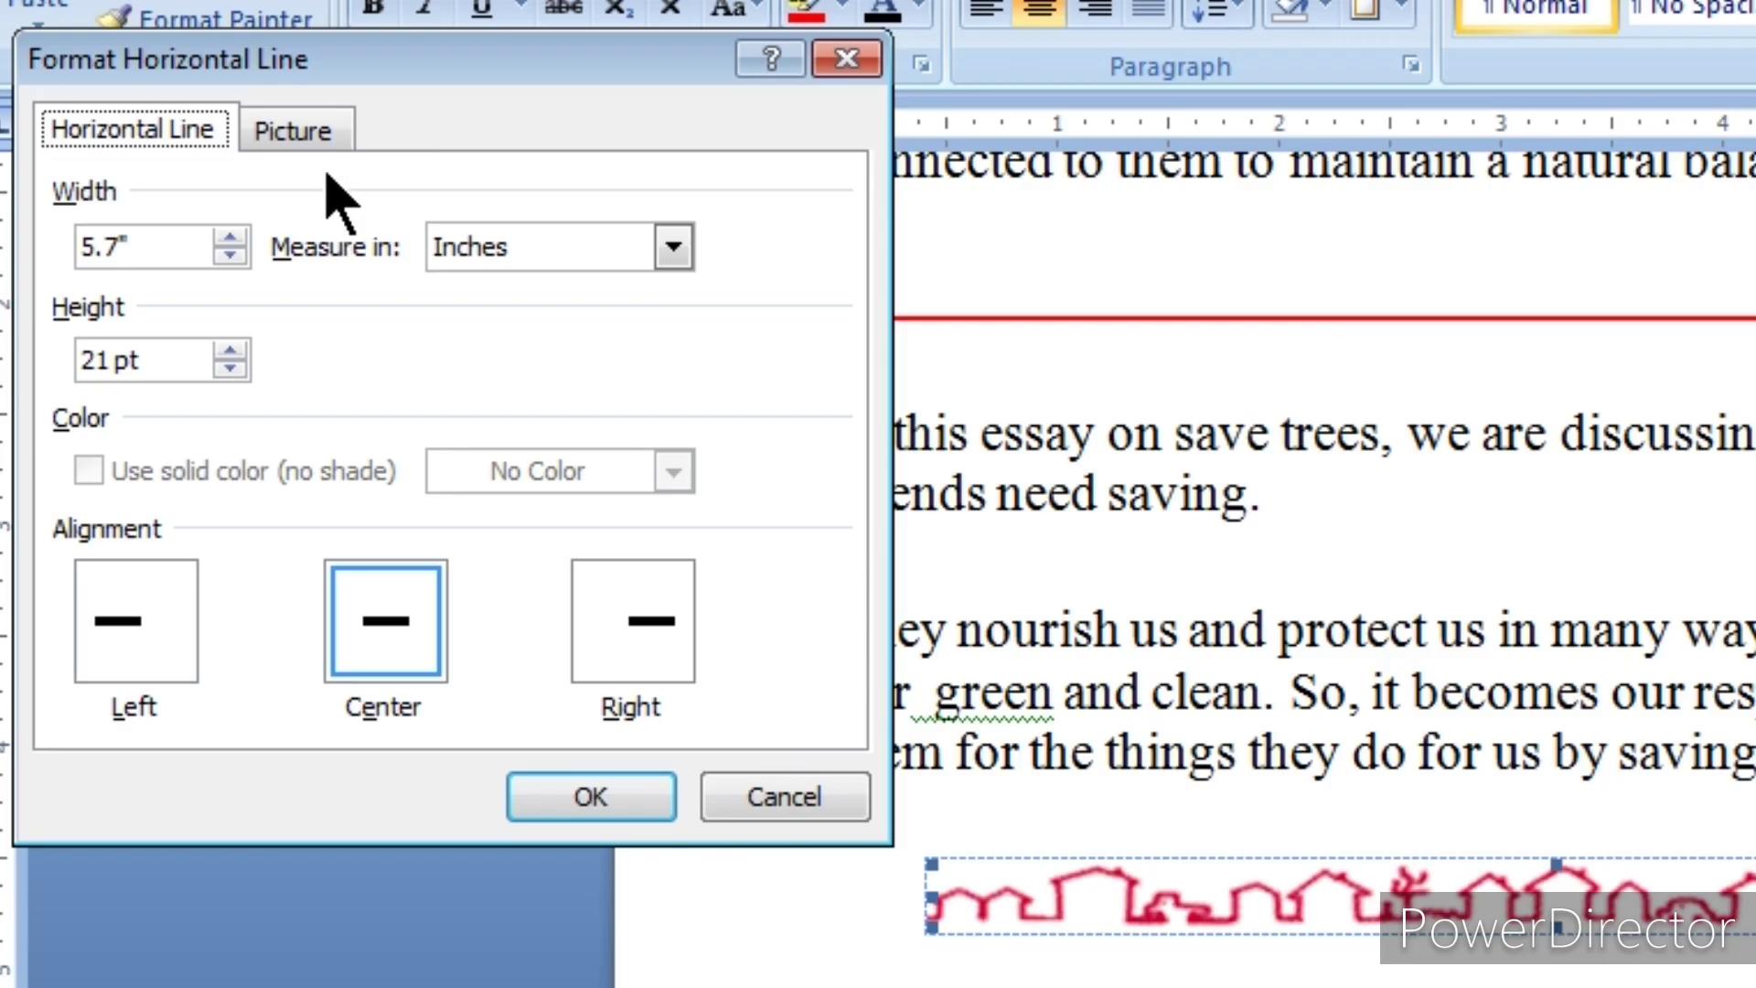
{"action": "left_click", "coordinate": [316, 136]}
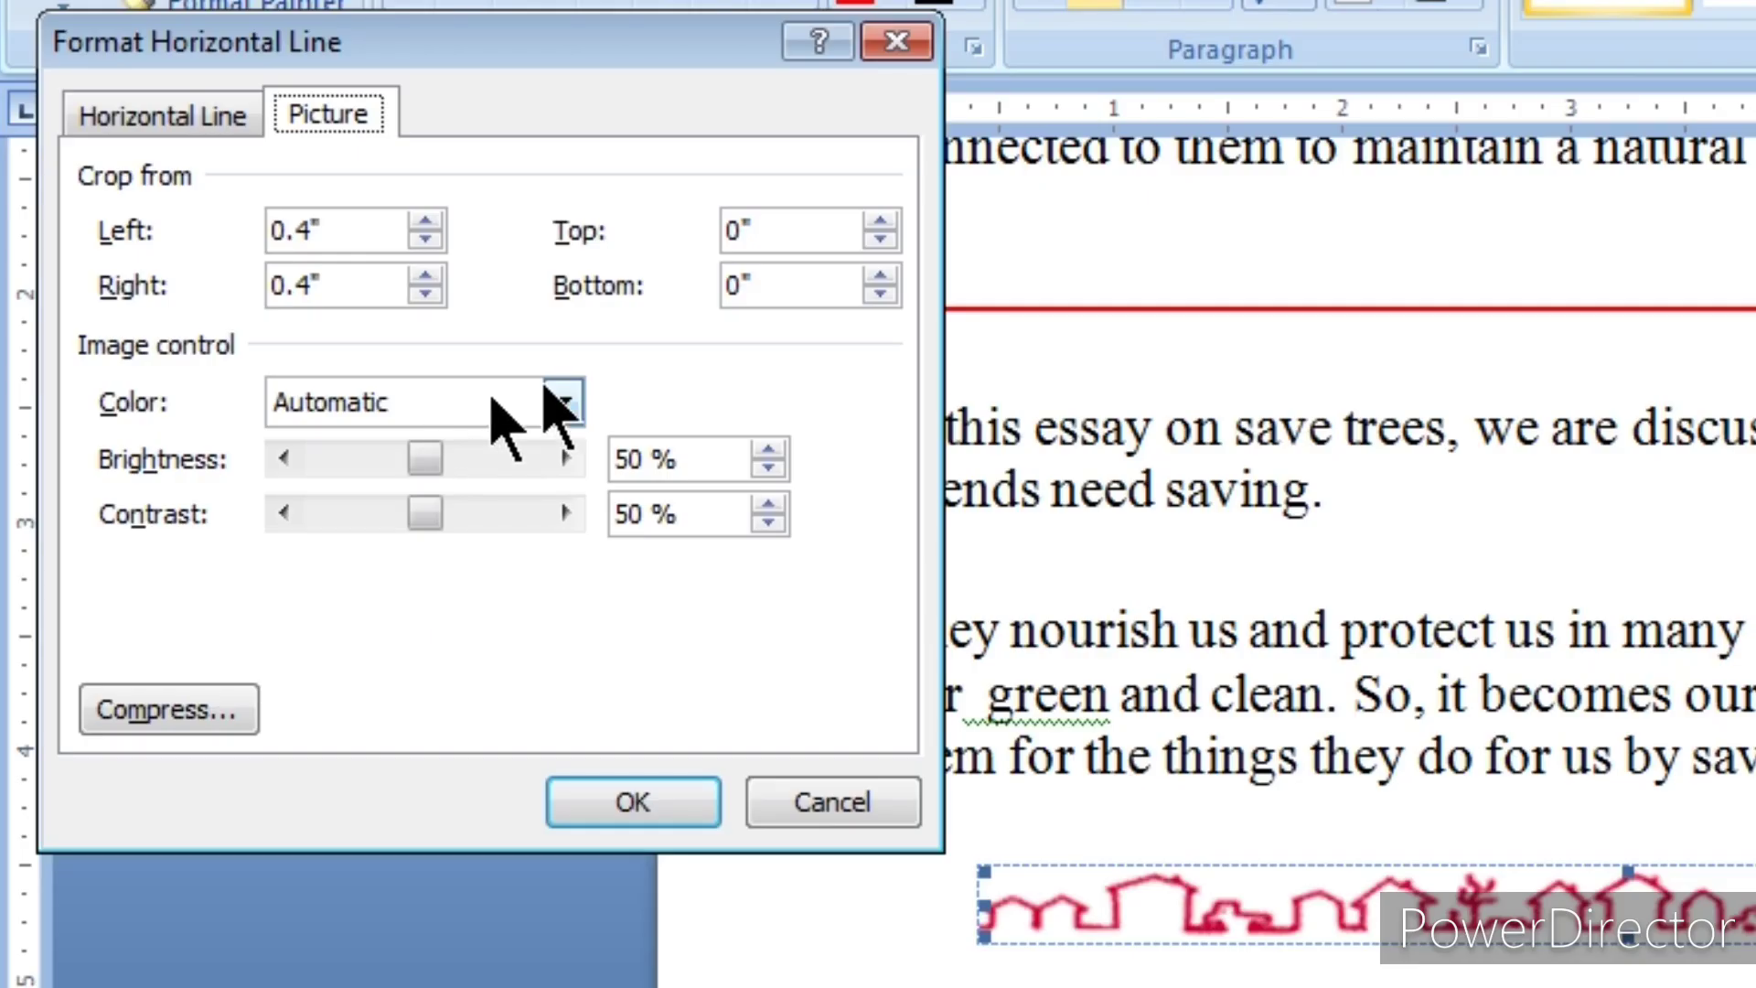
{"action": "left_click", "coordinate": [562, 402]}
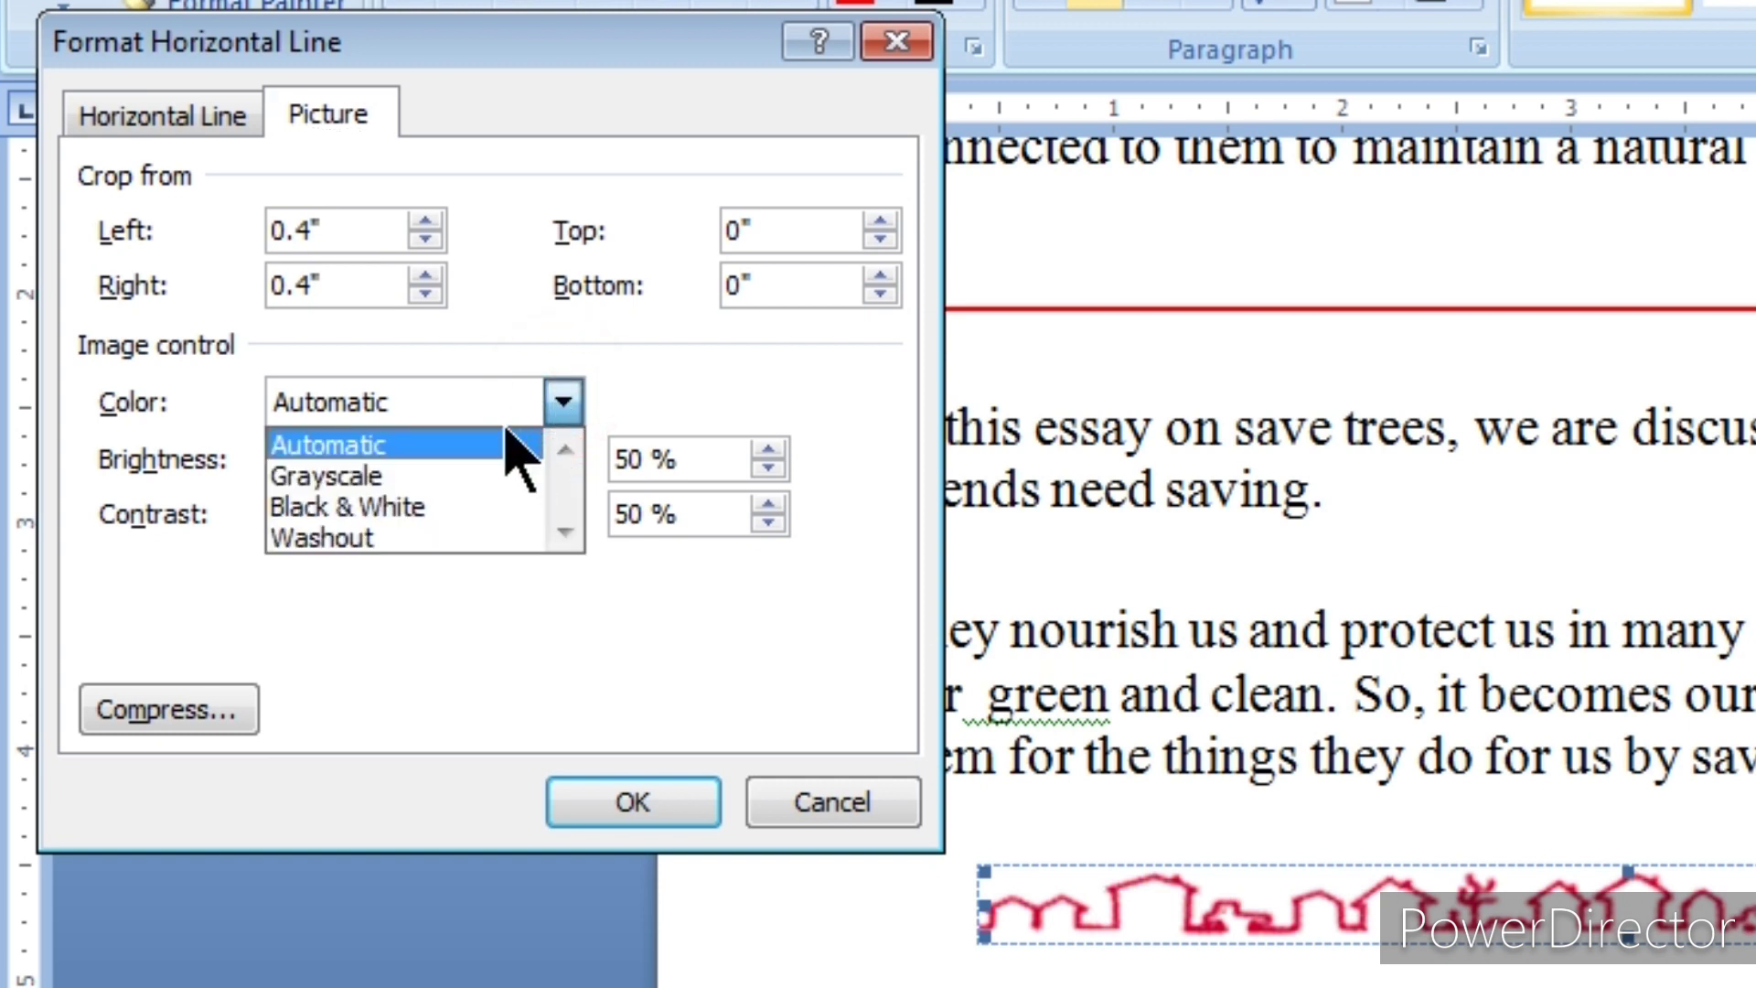
{"action": "left_click", "coordinate": [409, 476]}
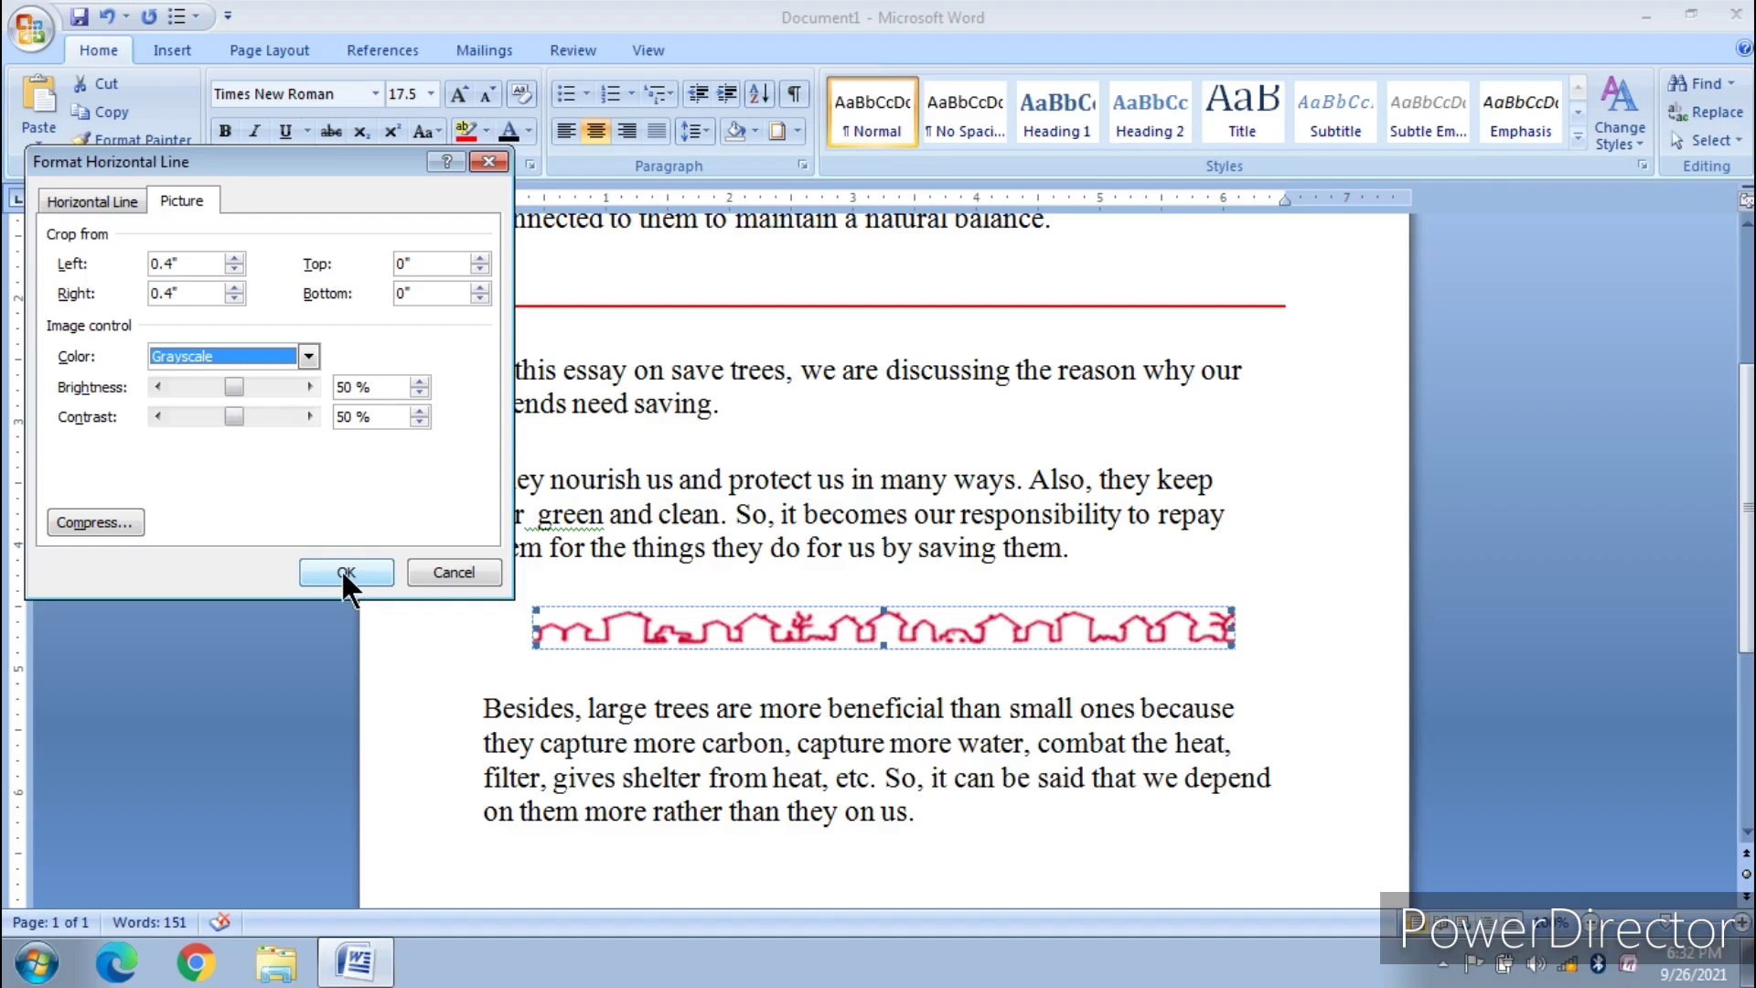
{"action": "left_click", "coordinate": [346, 573]}
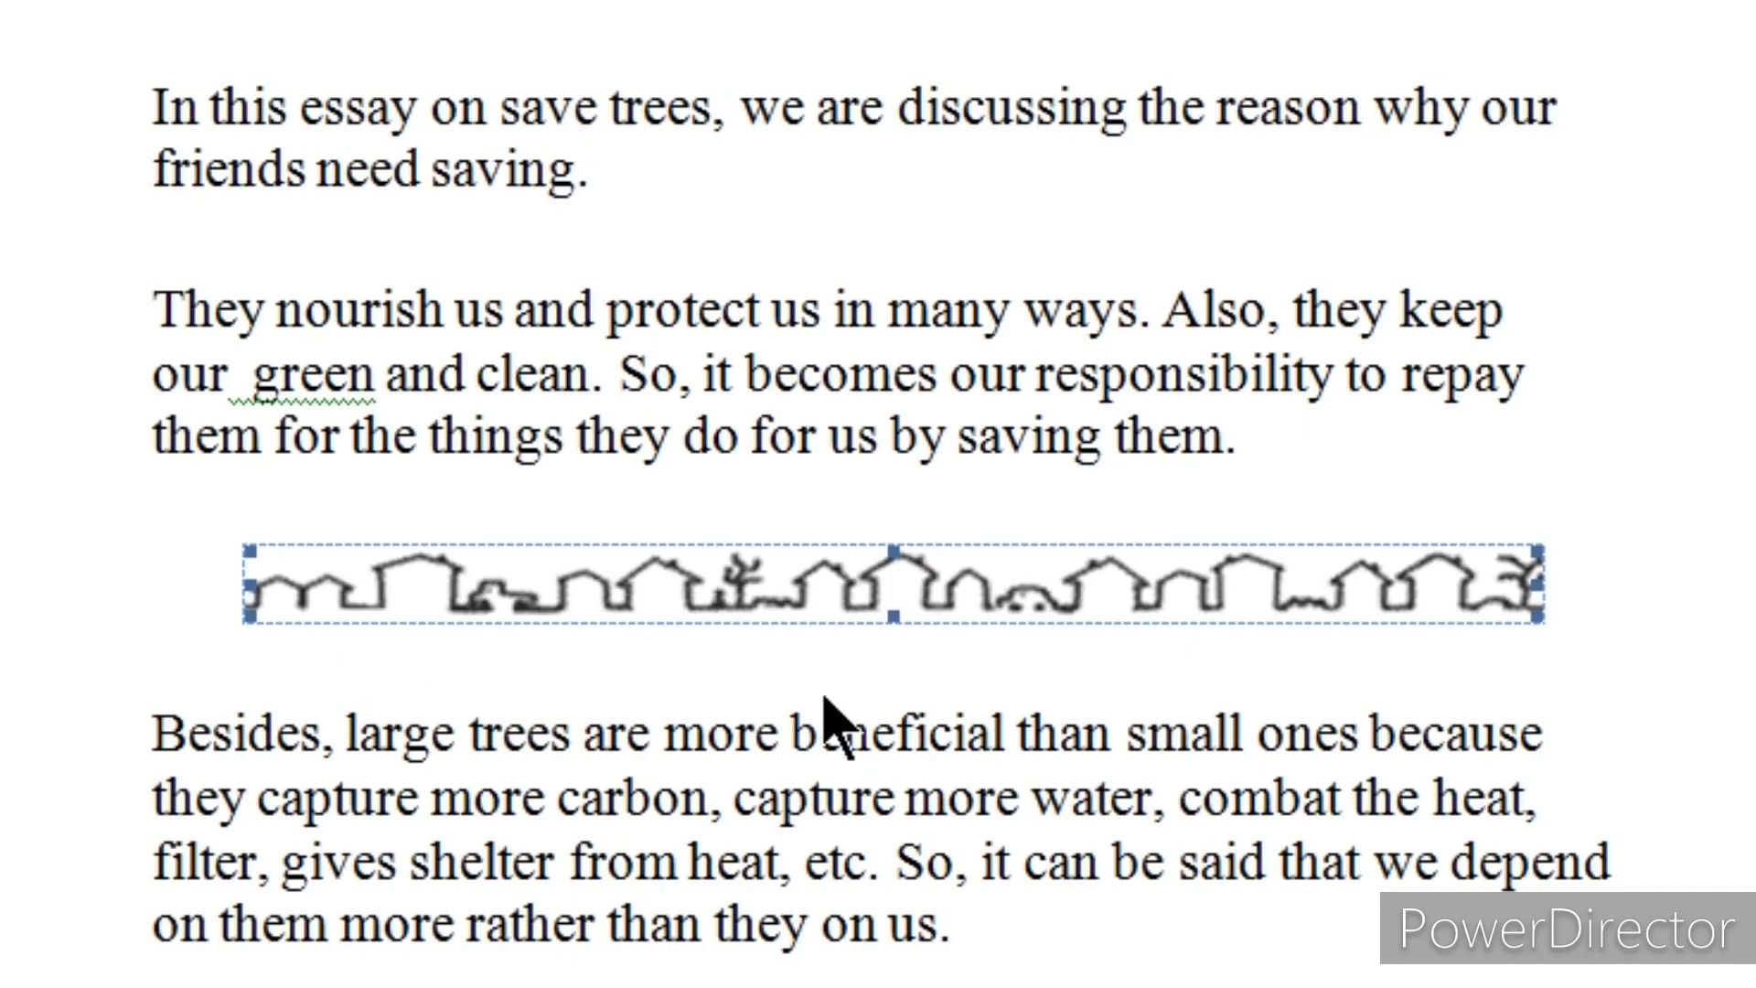
- Switch the skyline picture line to Black & White
{"action": "double_click", "coordinate": [940, 571]}
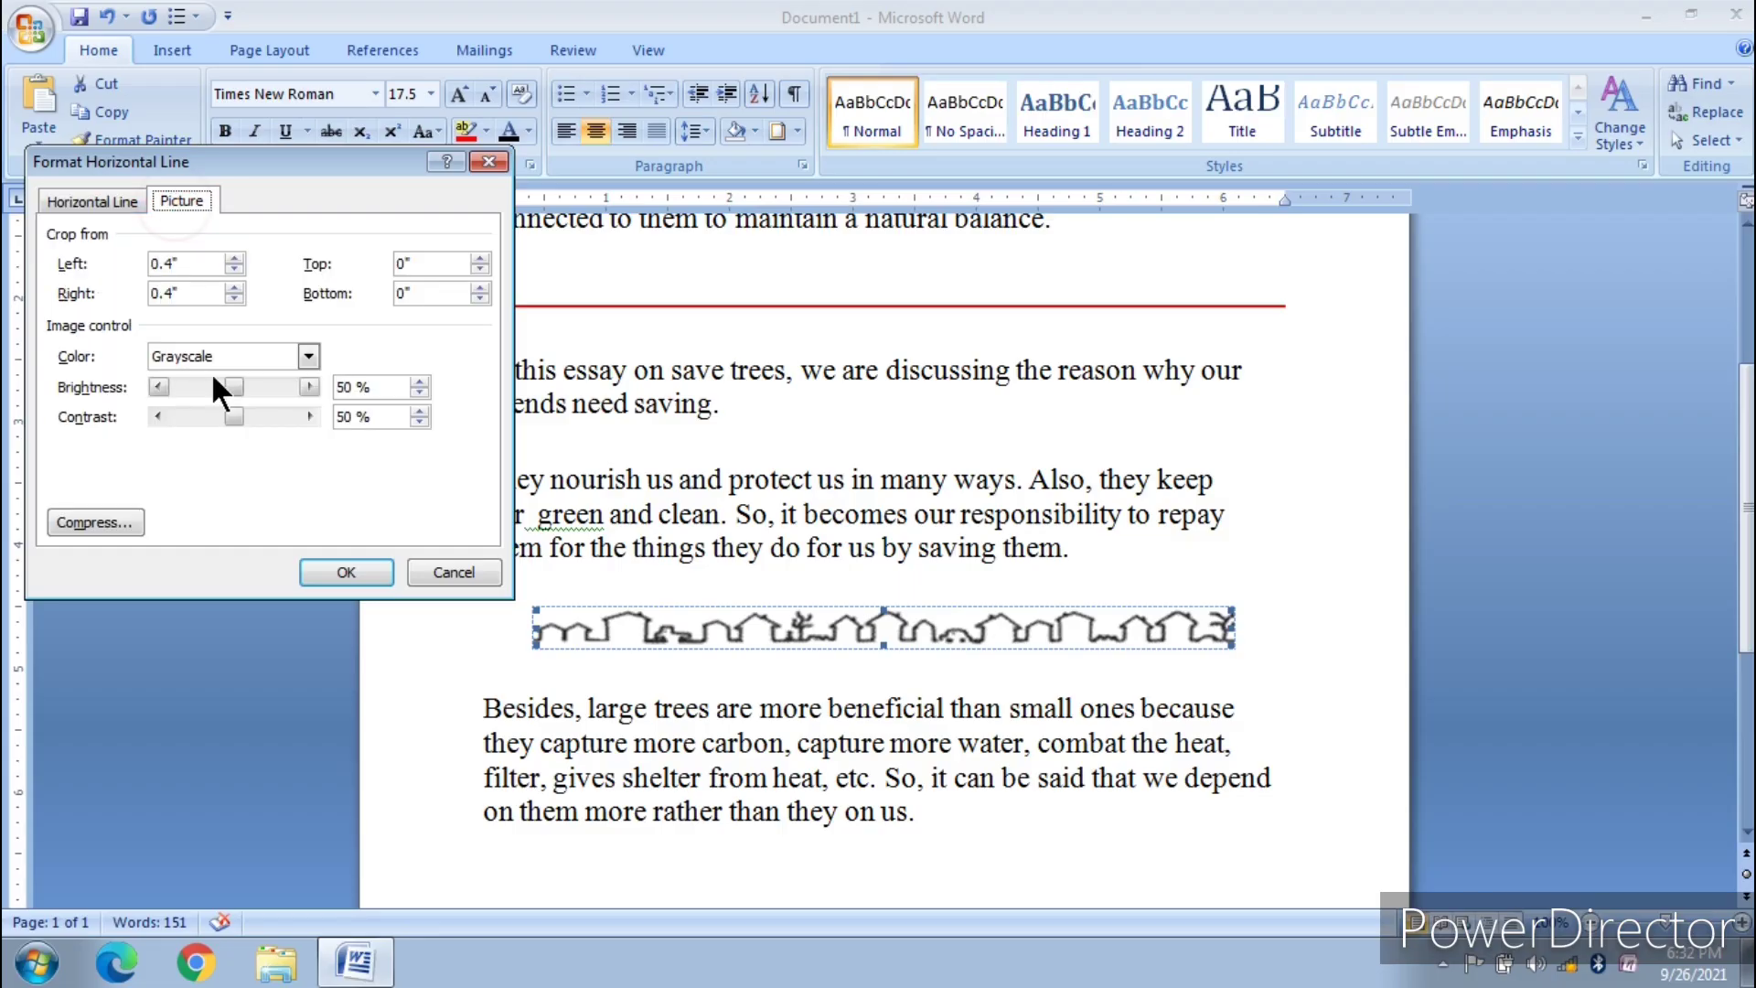
{"action": "left_click", "coordinate": [304, 352]}
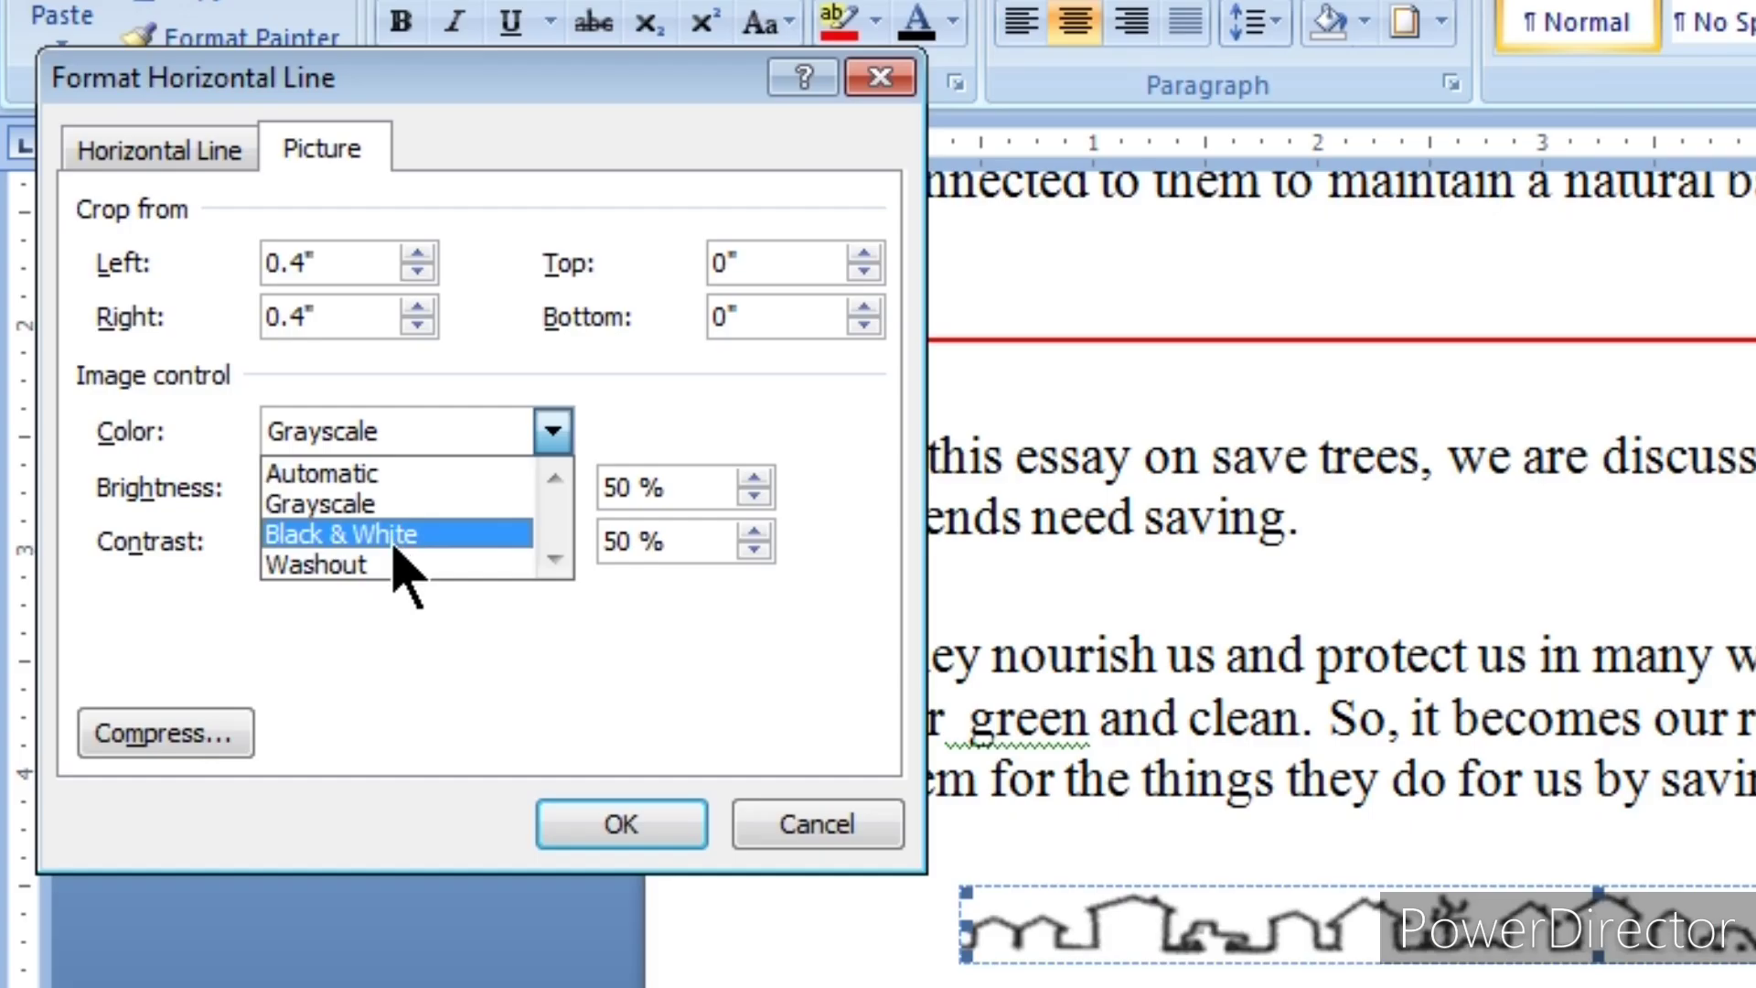
{"action": "left_click", "coordinate": [403, 539]}
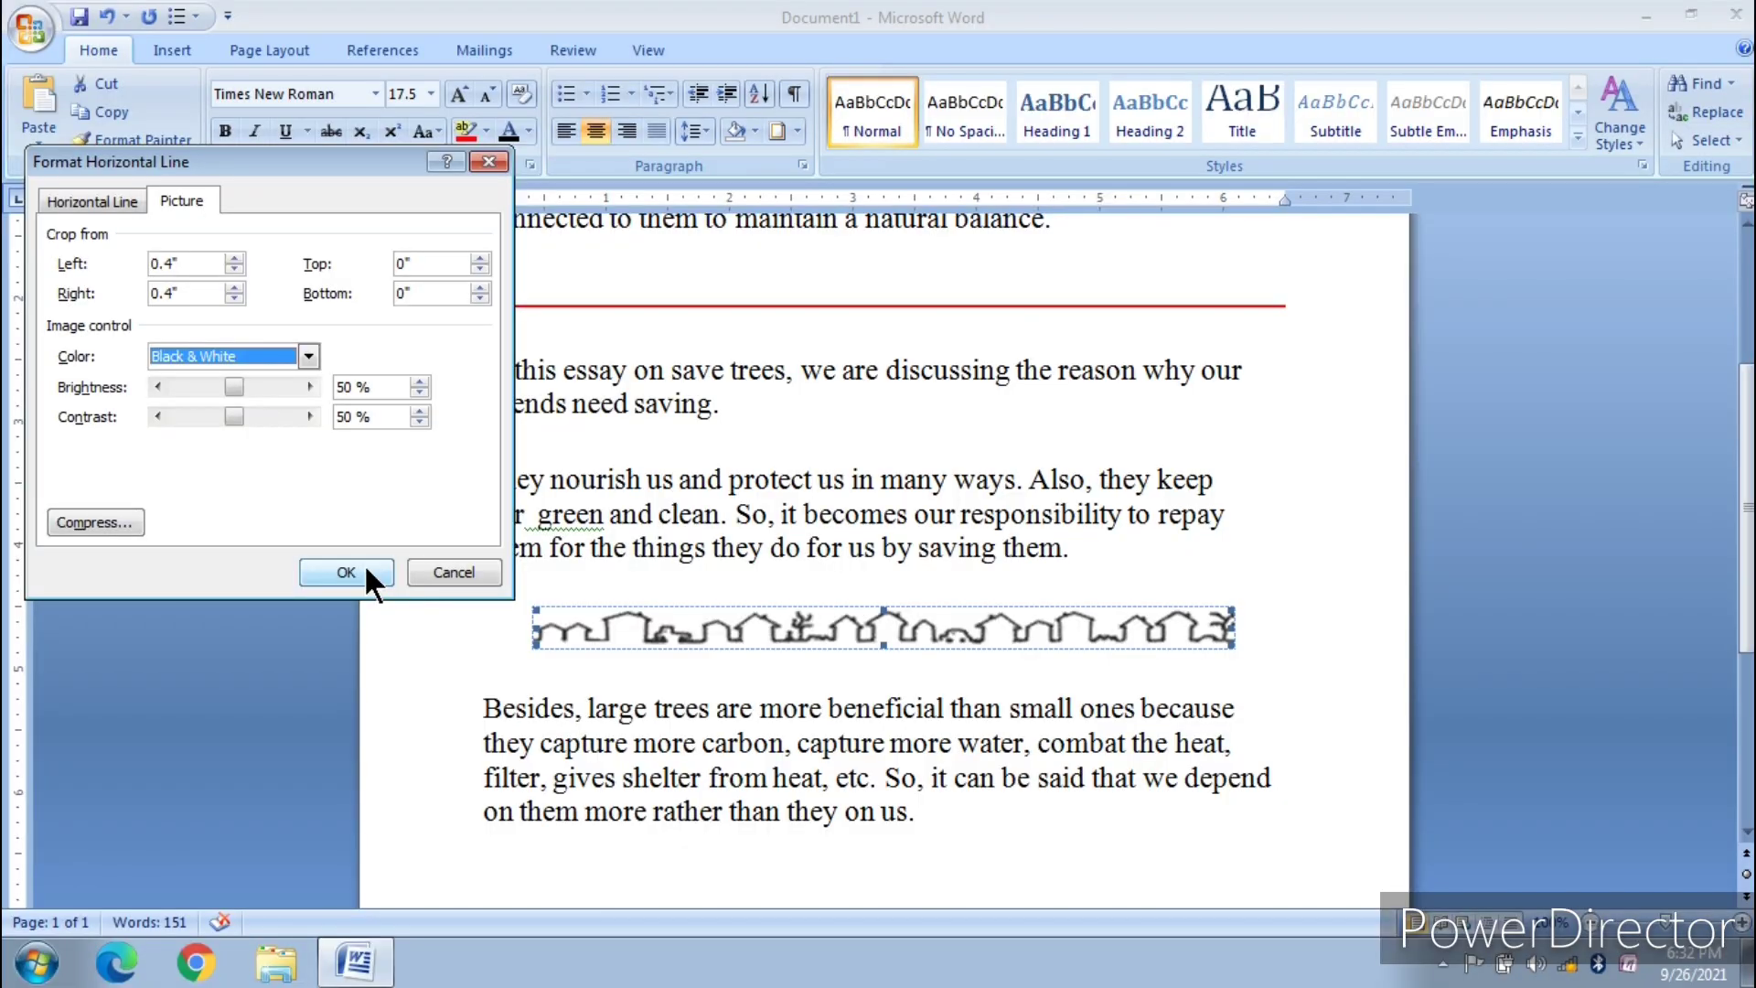
{"action": "left_click", "coordinate": [365, 567]}
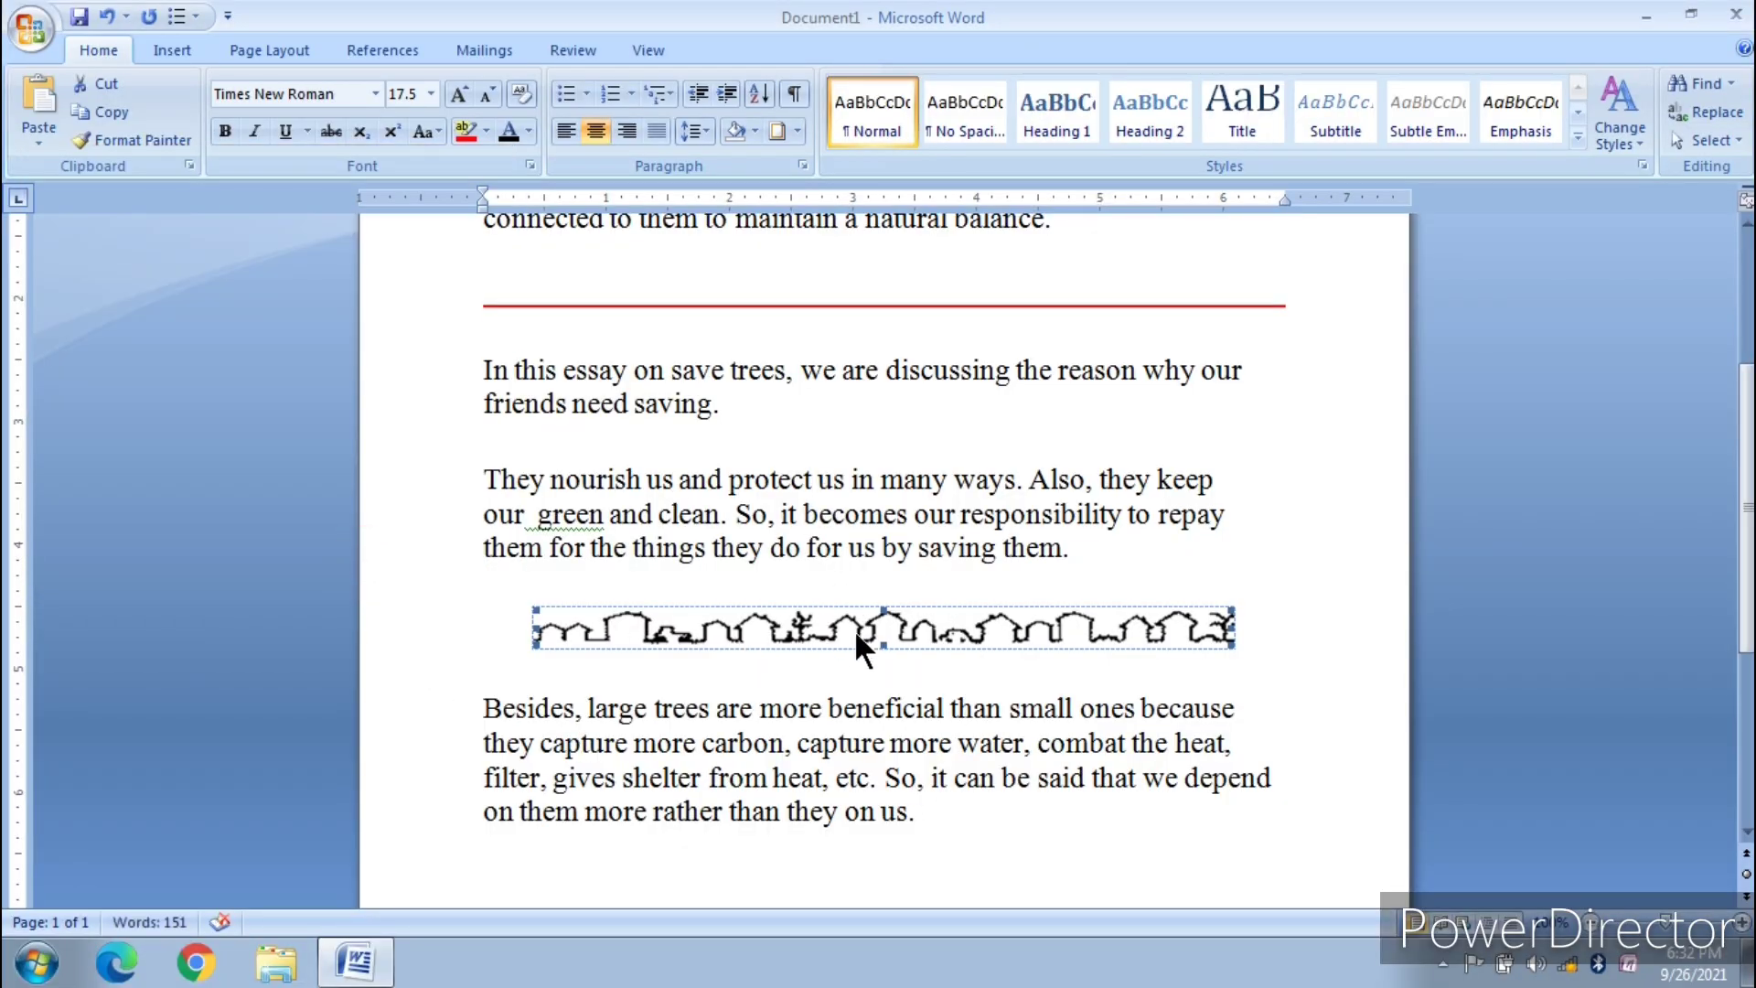
- Change the skyline picture line's colour mode to Washout
{"action": "double_click", "coordinate": [896, 629]}
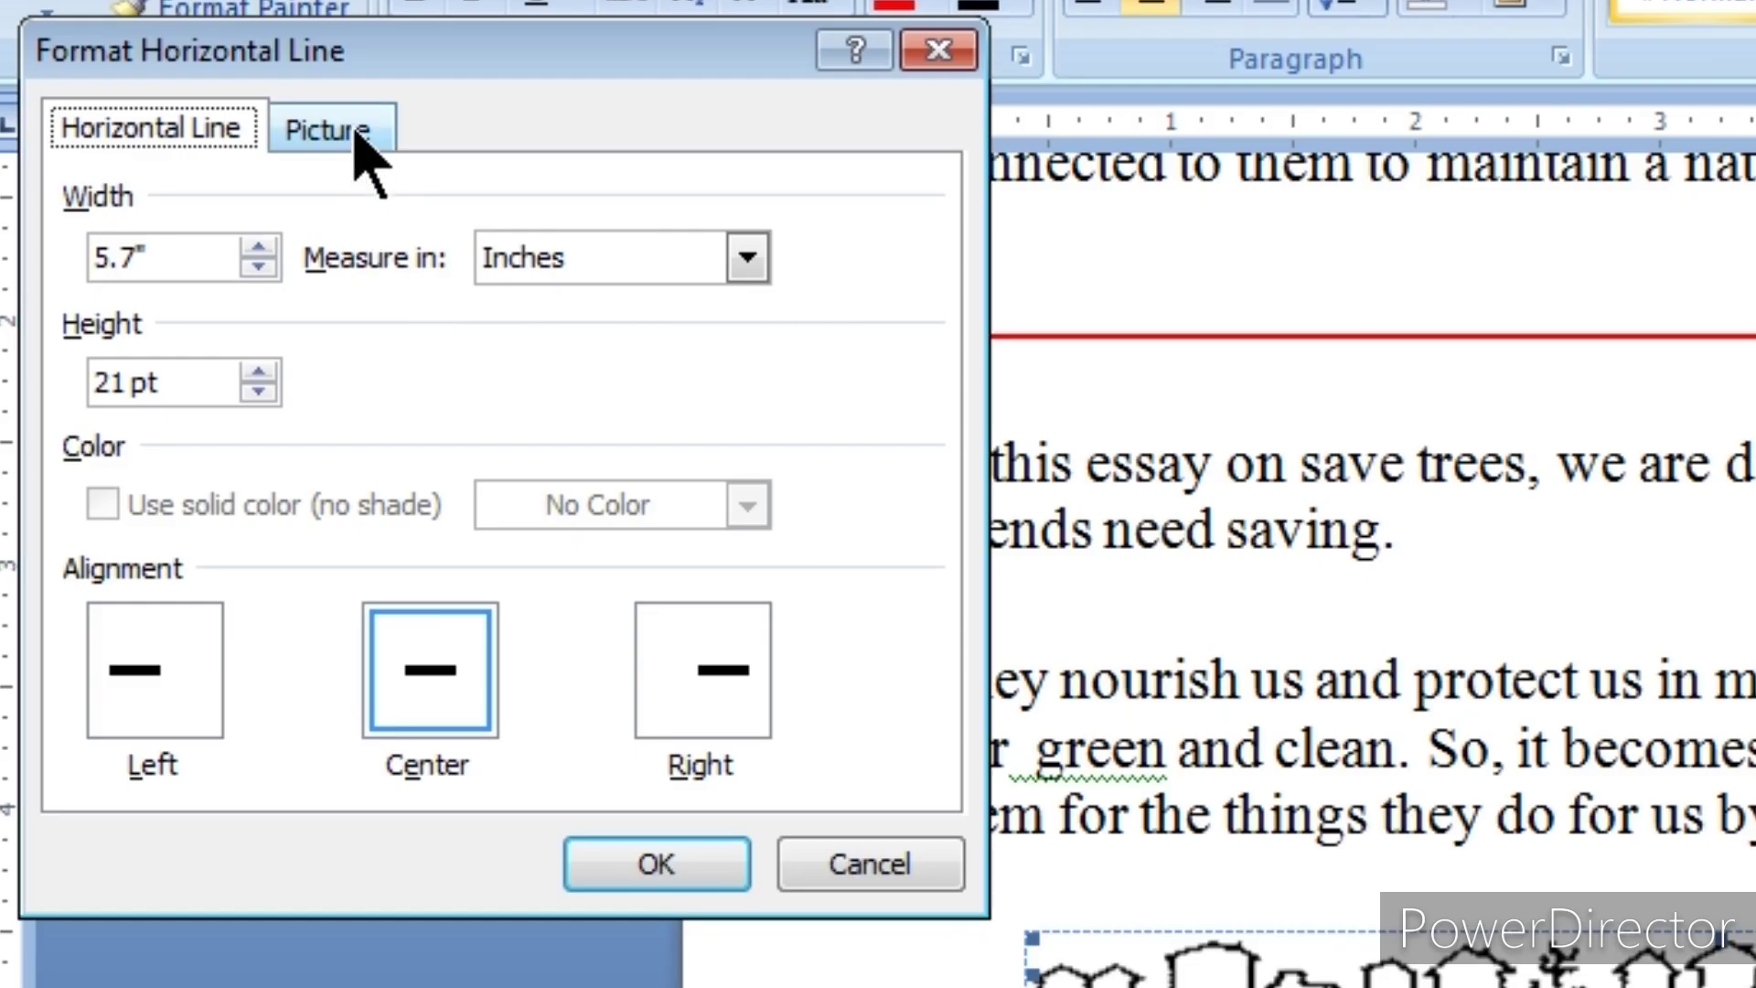
{"action": "left_click", "coordinate": [176, 195]}
{"action": "left_click", "coordinate": [506, 435]}
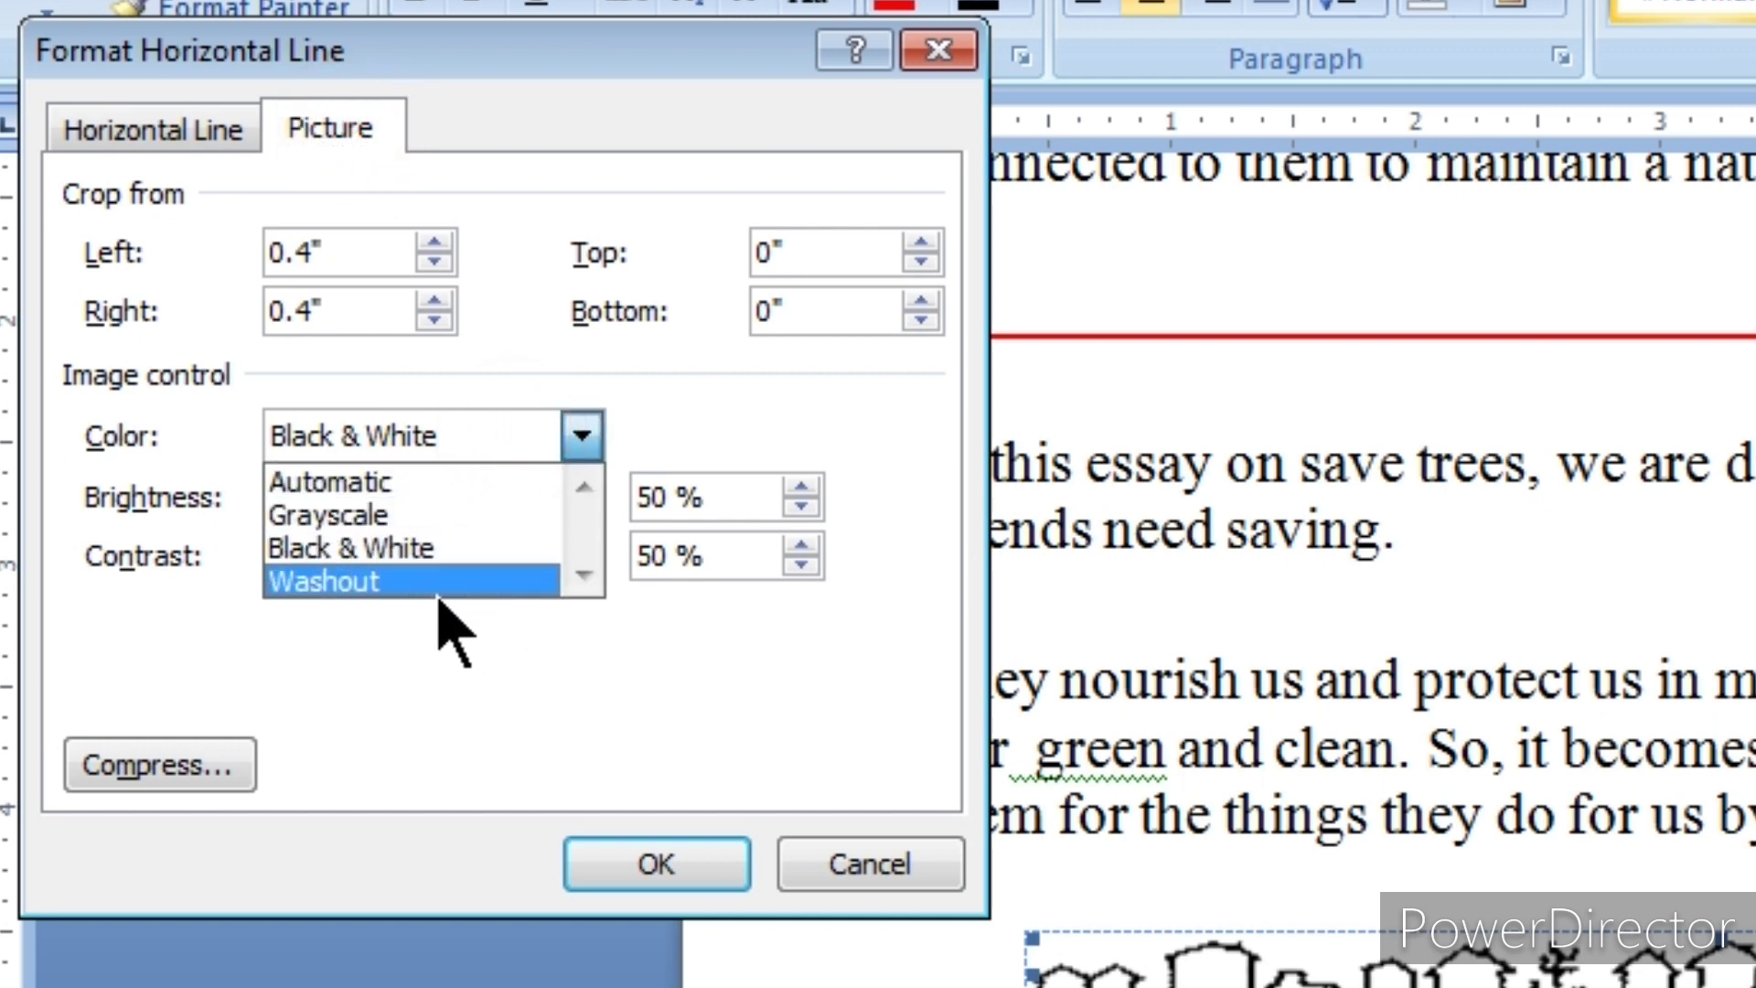
{"action": "left_click", "coordinate": [525, 586]}
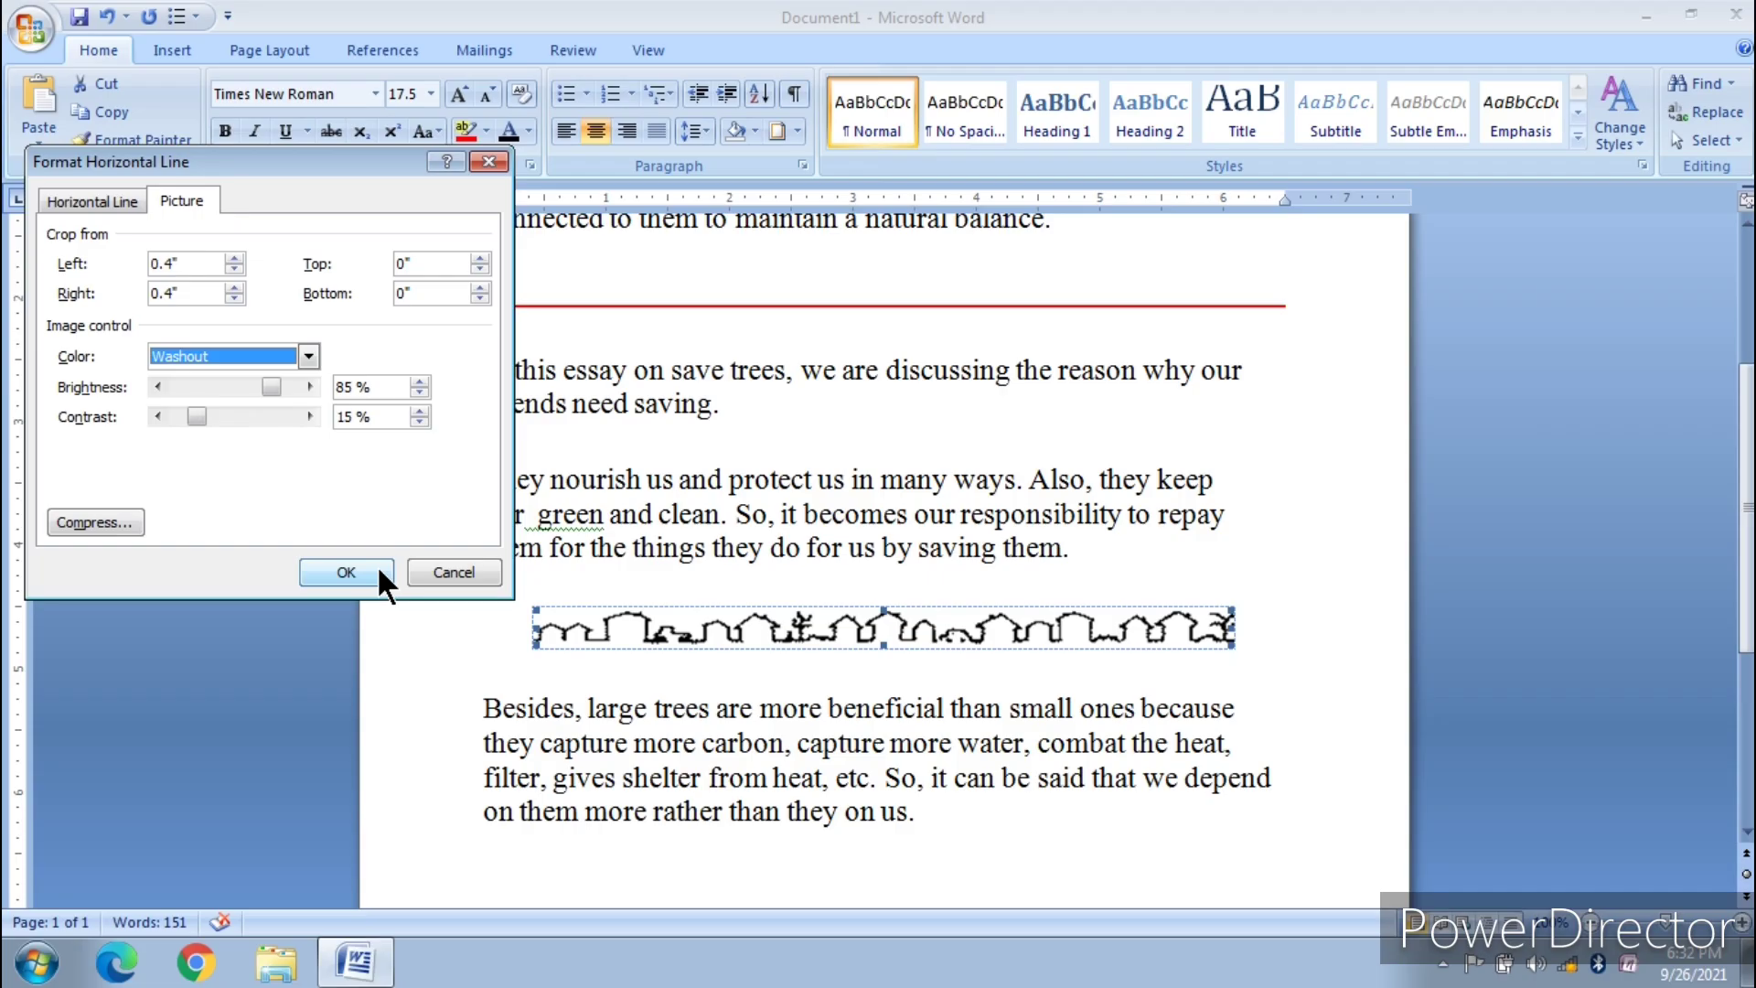
{"action": "left_click", "coordinate": [346, 572]}
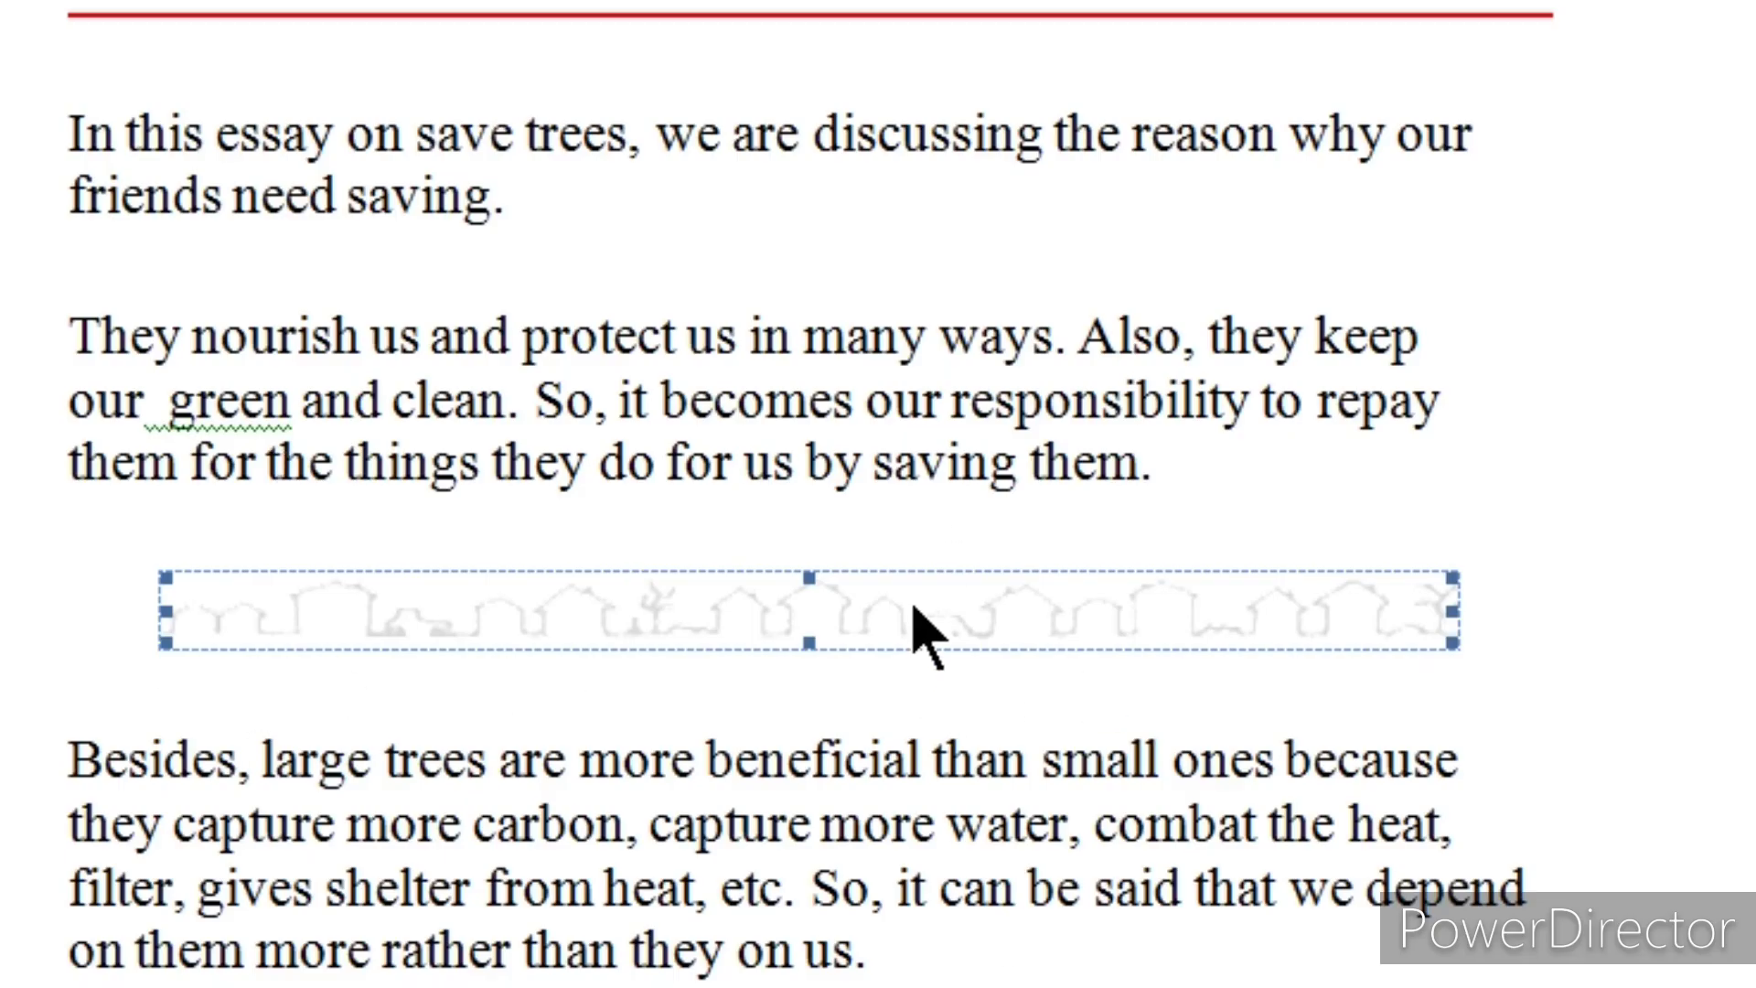
- Reset the skyline picture's colour to Automatic with 23% brightness and 55% contrast
{"action": "double_click", "coordinate": [907, 601]}
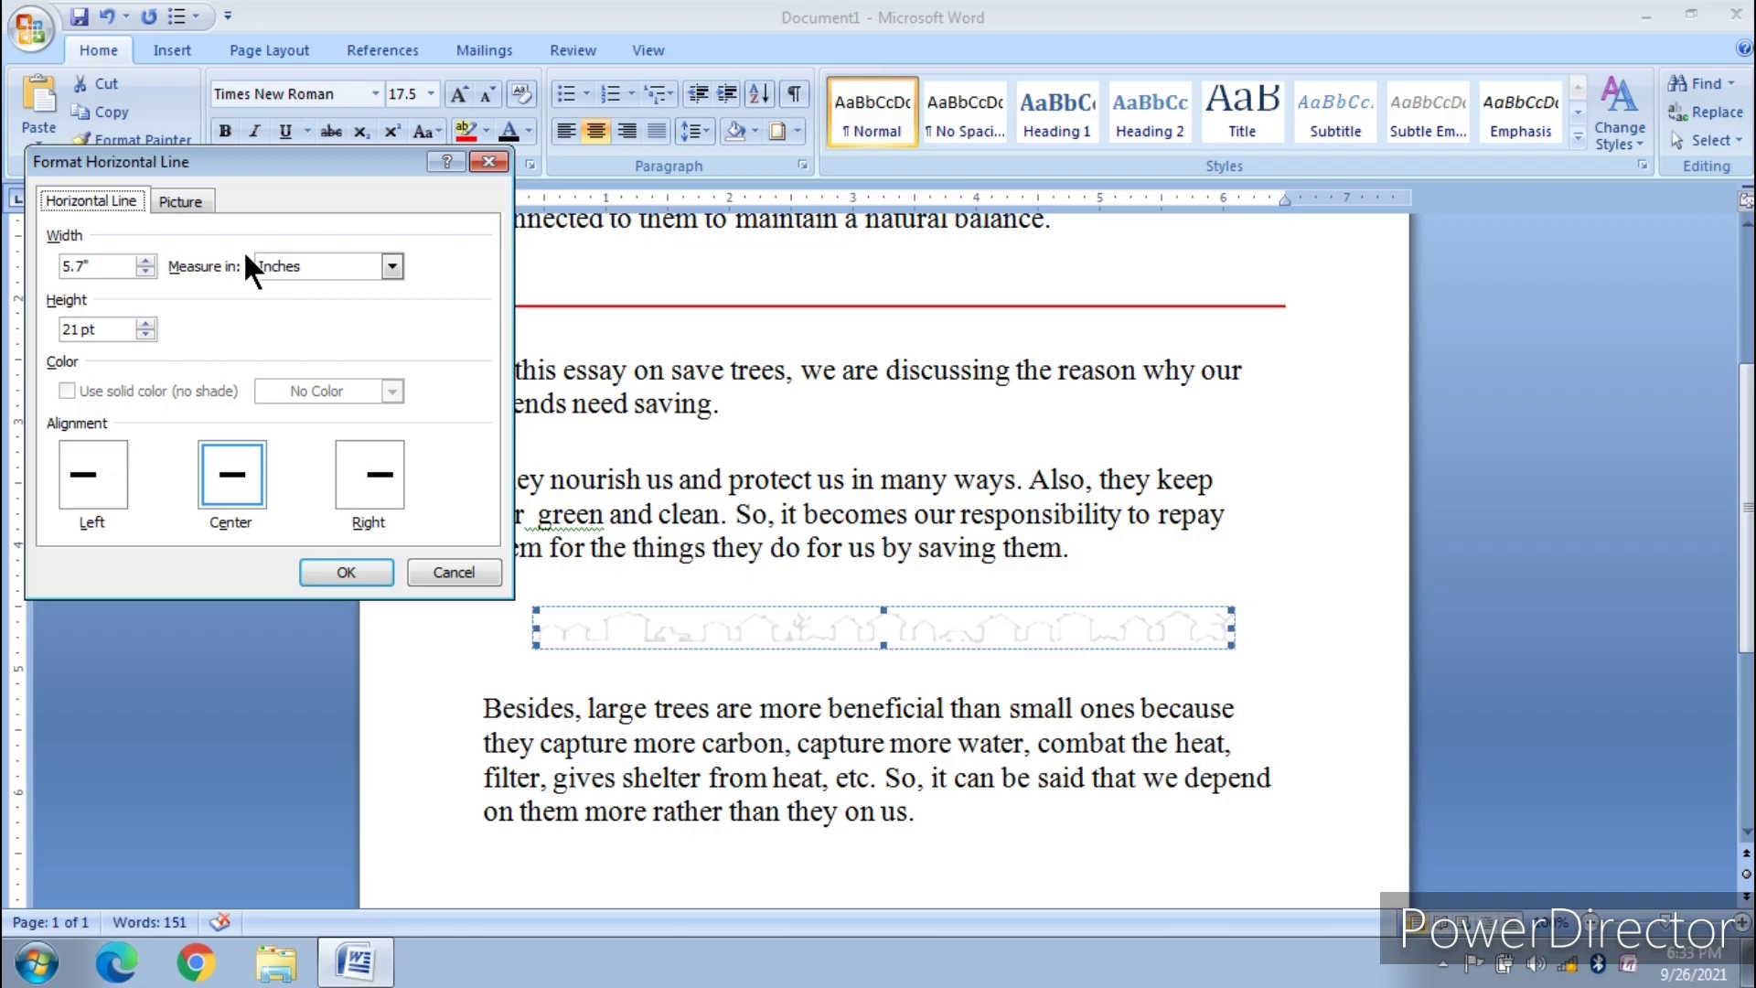
{"action": "left_click", "coordinate": [182, 200]}
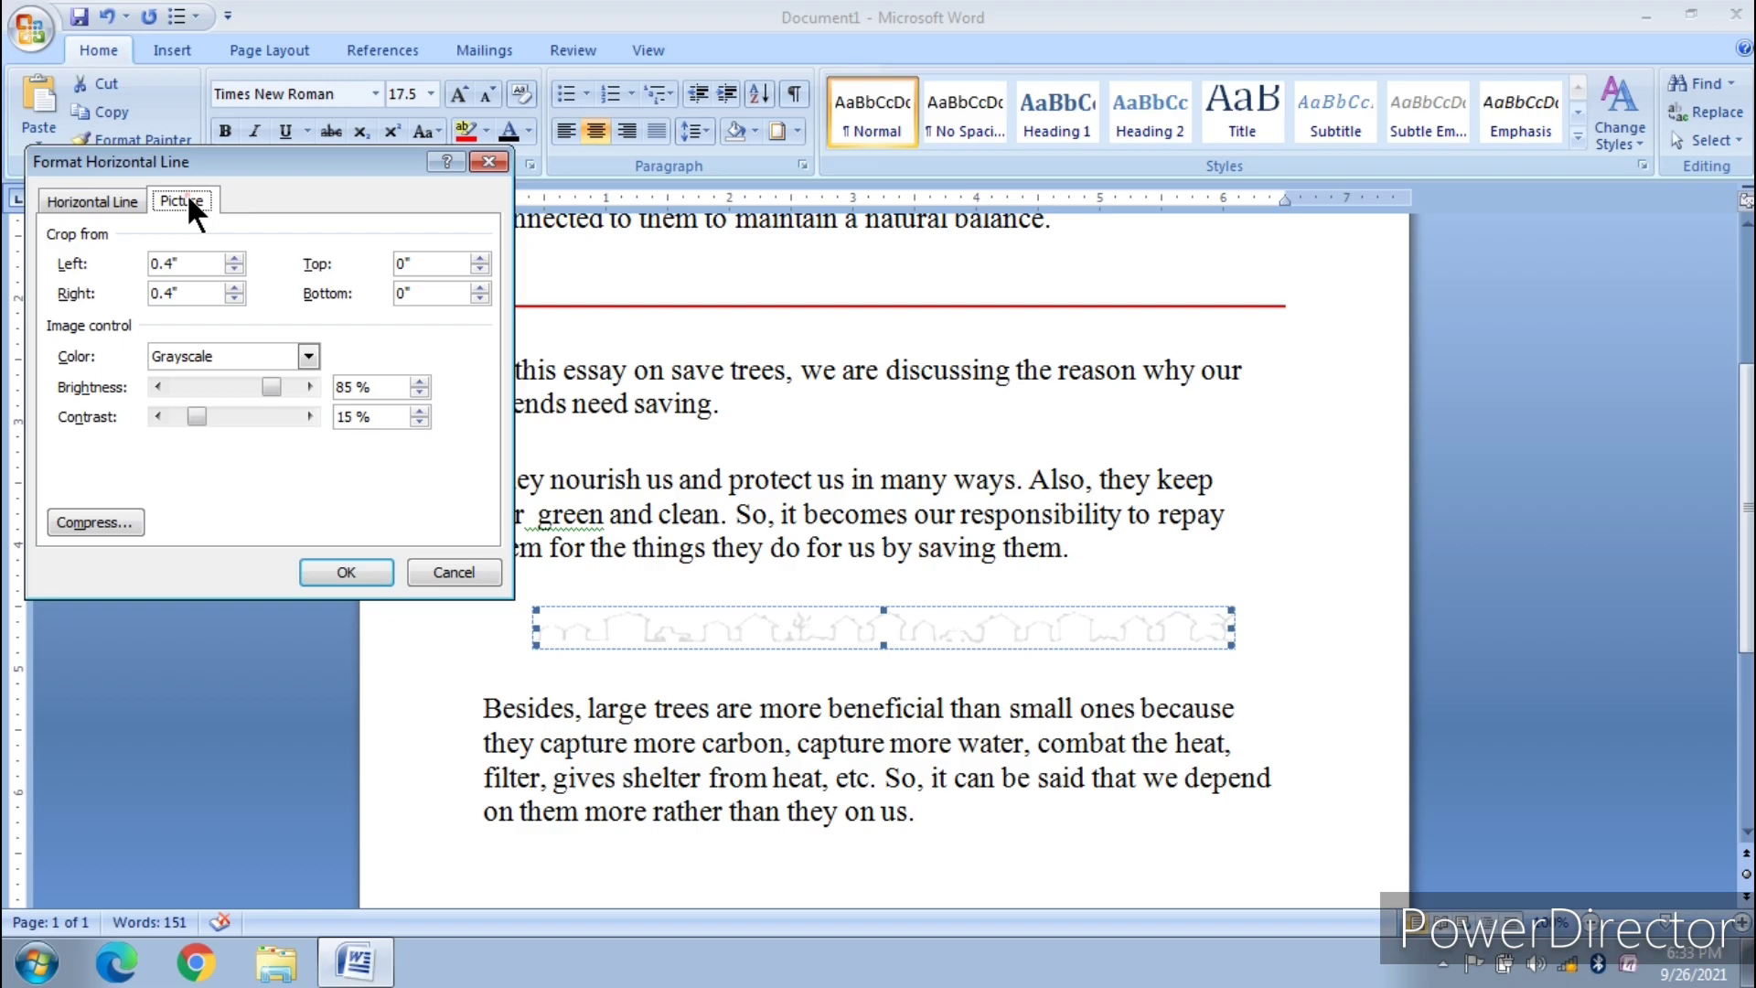
{"action": "left_click", "coordinate": [255, 356]}
{"action": "left_click", "coordinate": [233, 372]}
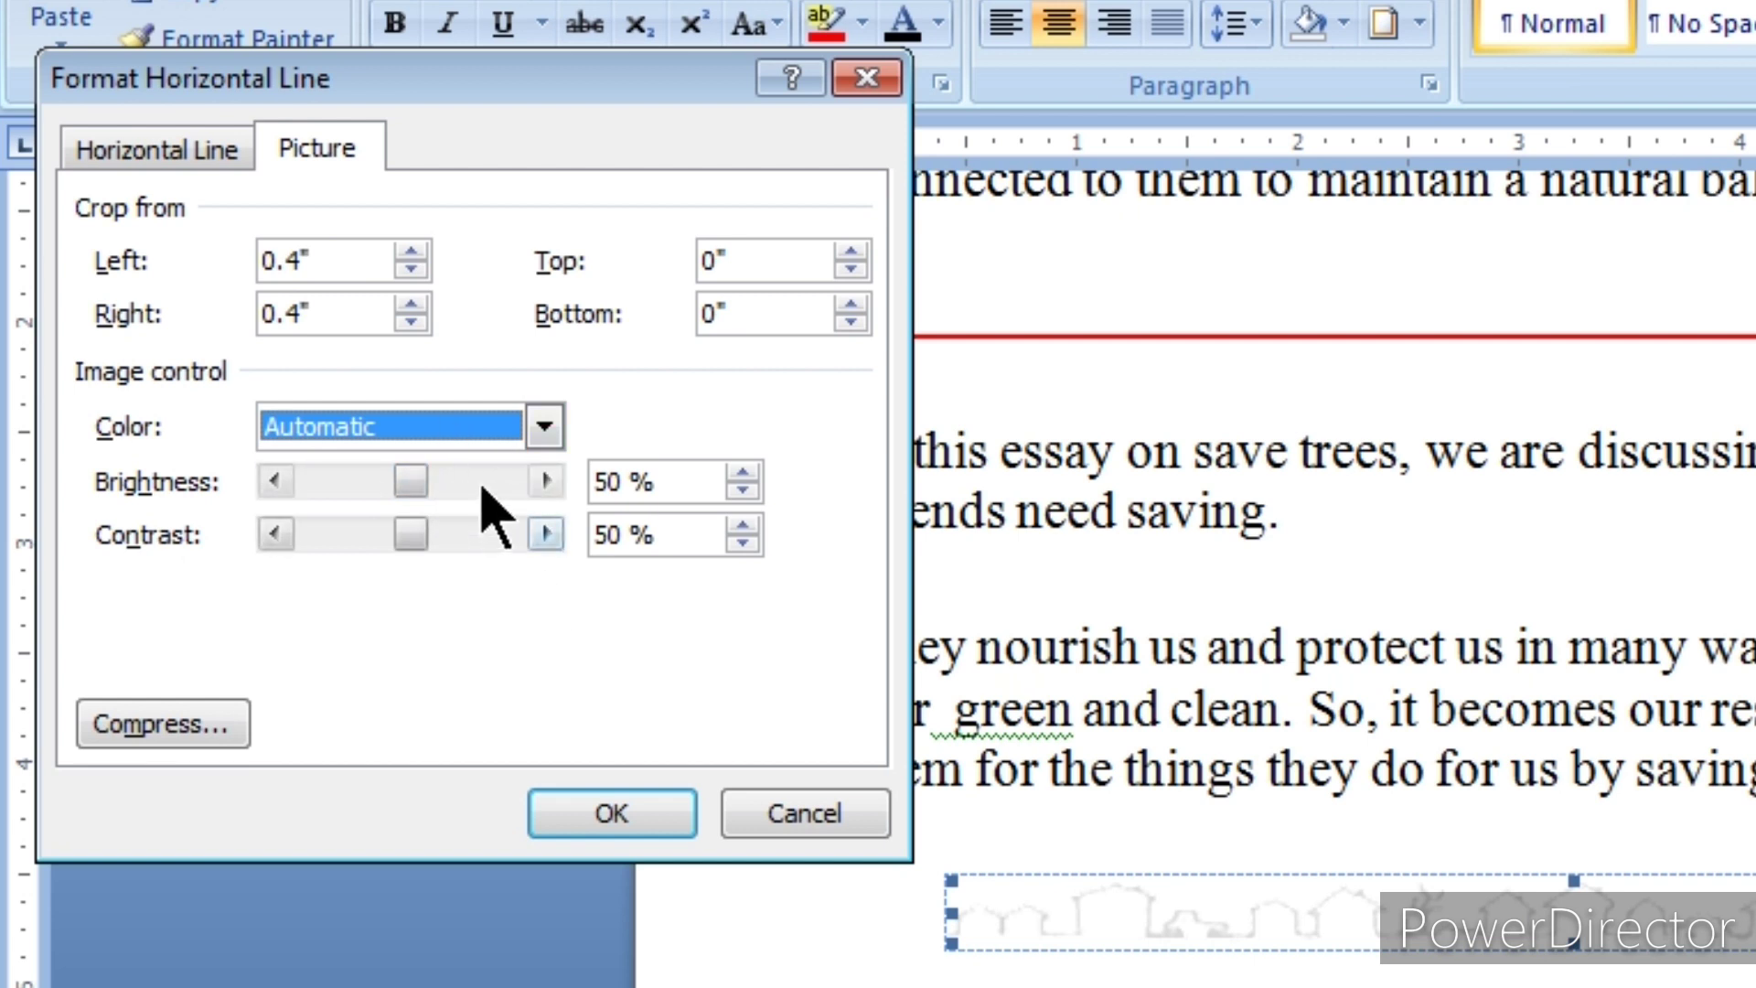
{"action": "left_click", "coordinate": [274, 480]}
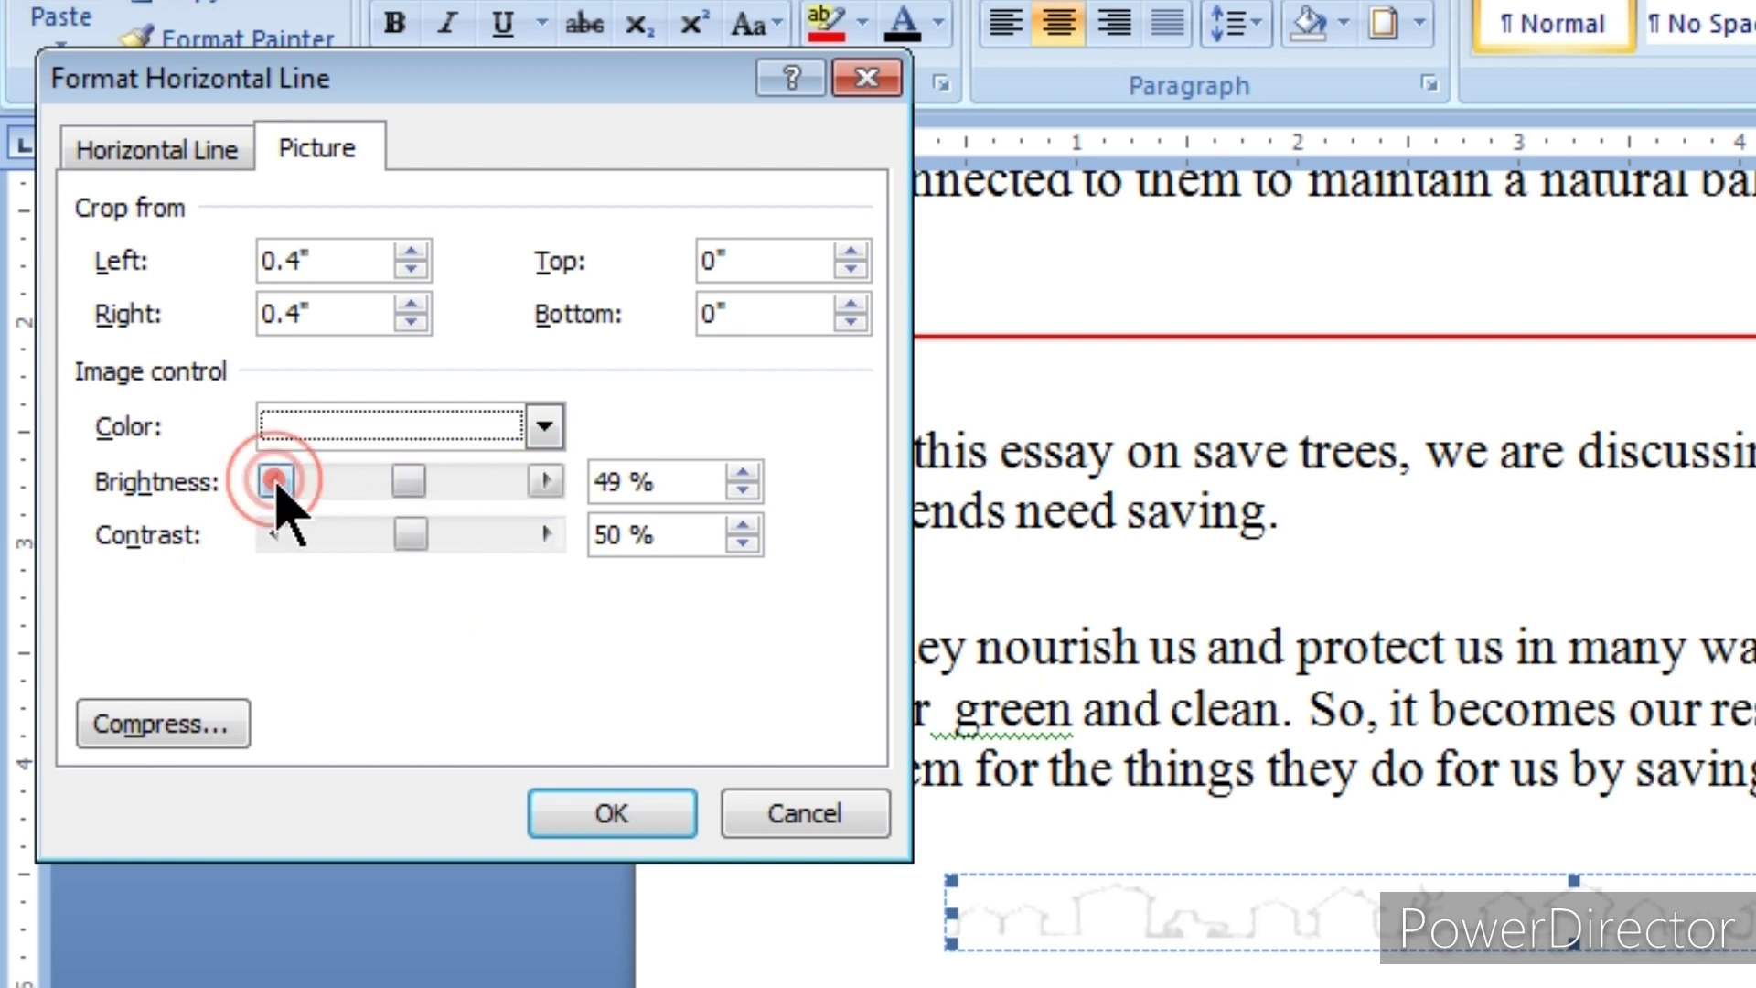
{"action": "left_click", "coordinate": [275, 480]}
{"action": "left_click", "coordinate": [399, 481]}
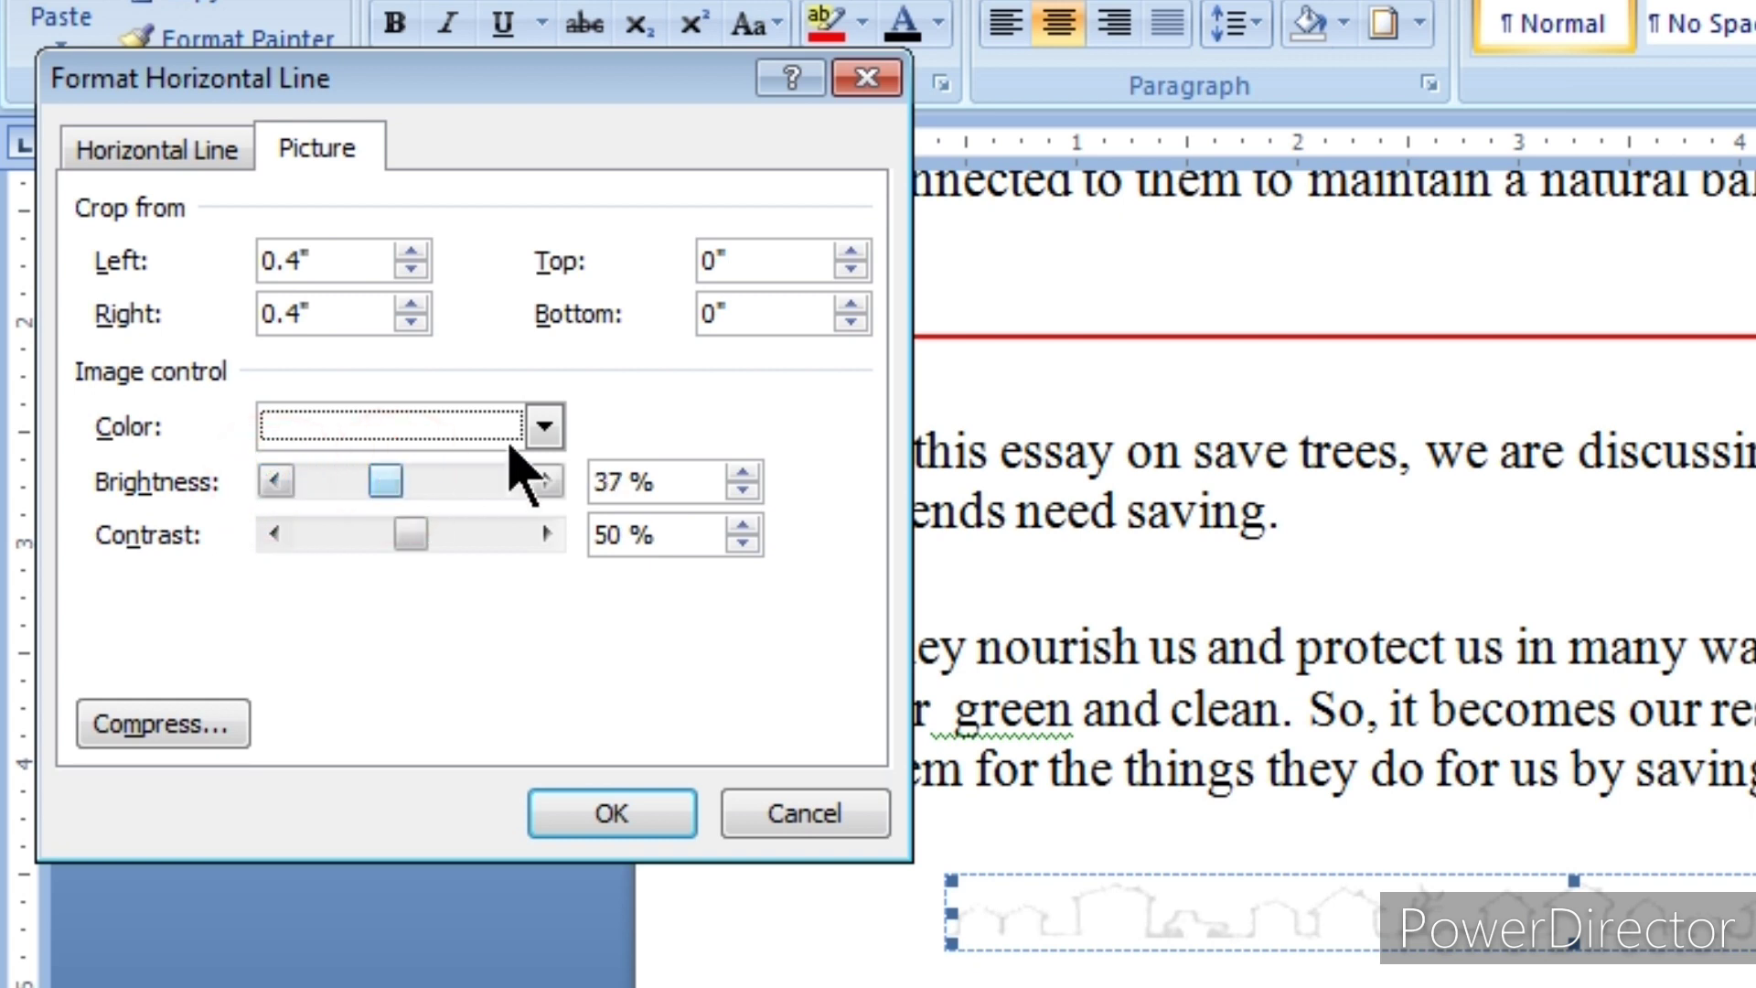
{"action": "left_click", "coordinate": [545, 425]}
{"action": "left_click", "coordinate": [419, 461]}
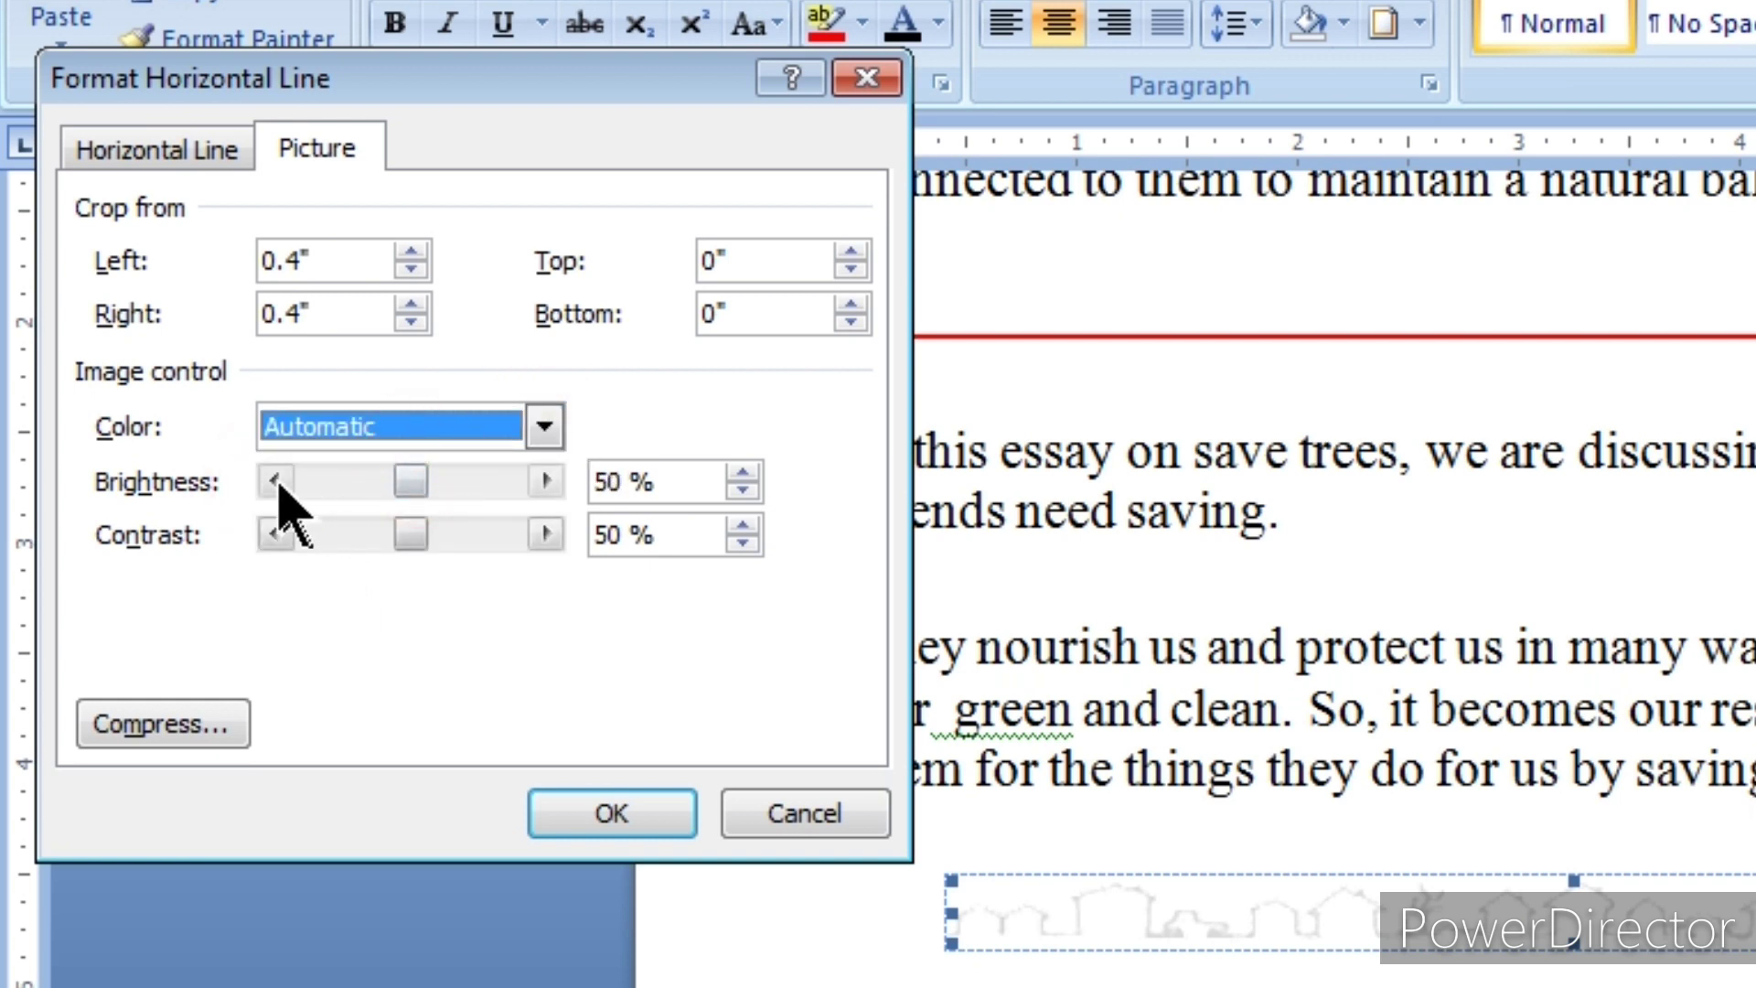
{"action": "left_click_drag", "start_coordinate": [403, 480], "coordinate": [347, 494]}
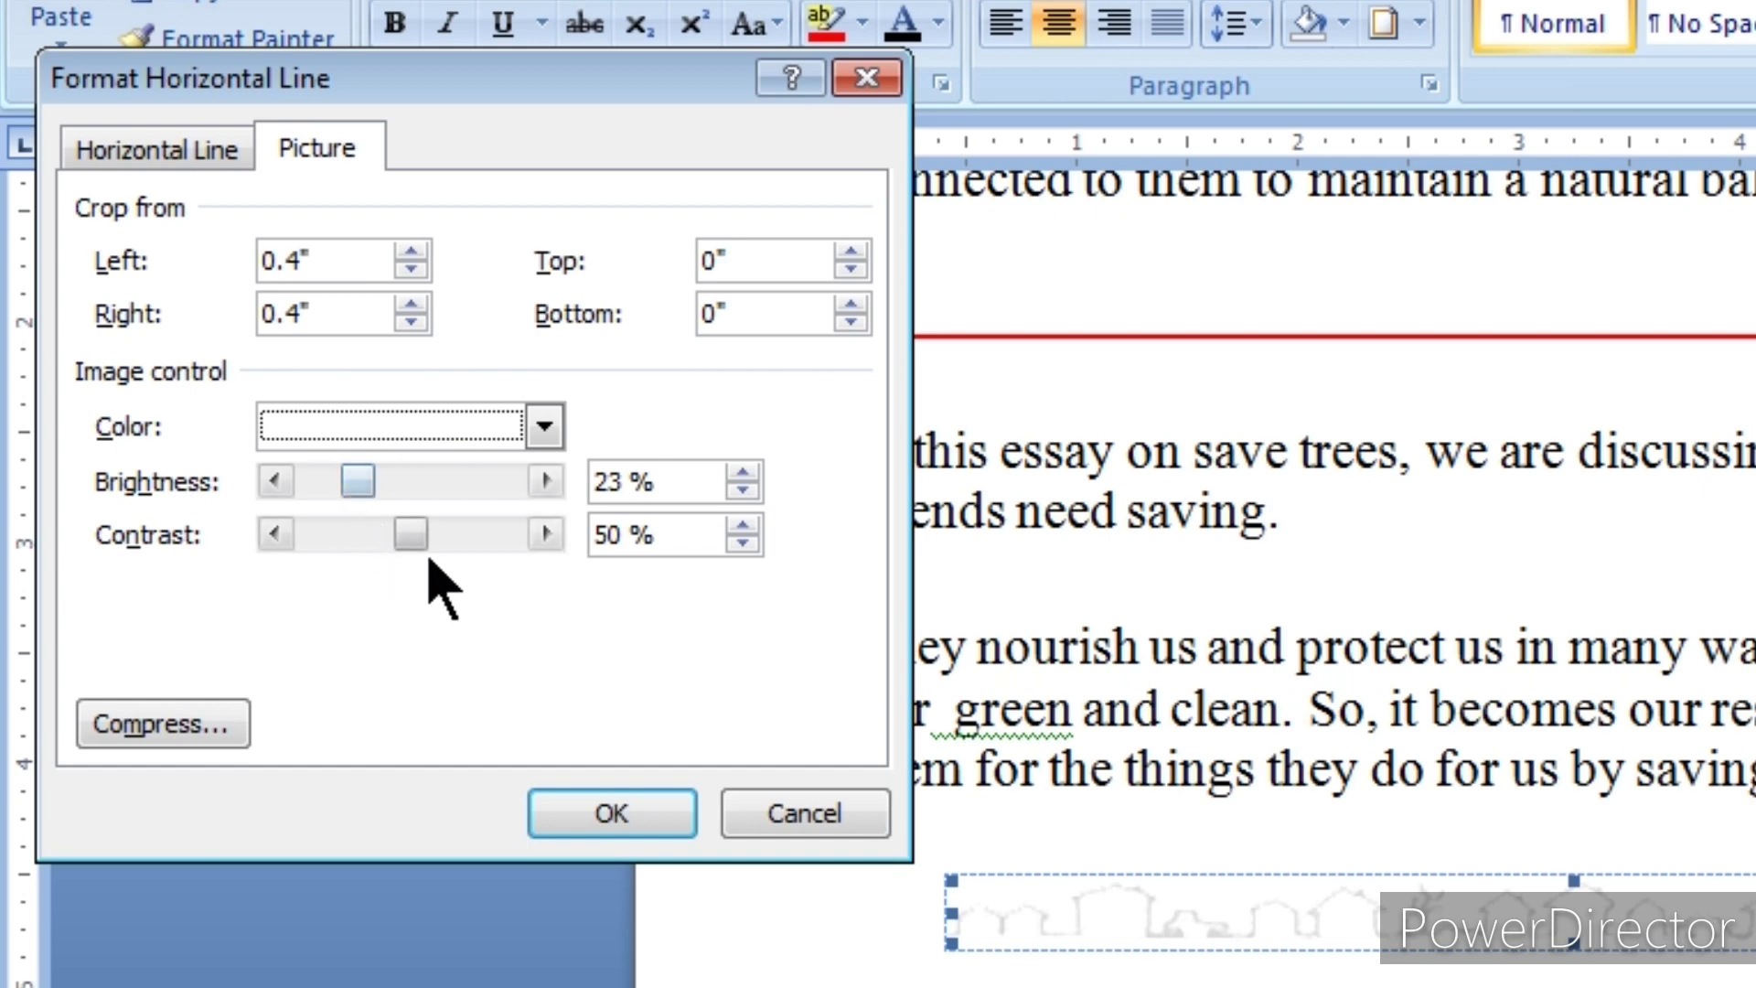
{"action": "left_click_drag", "start_coordinate": [416, 539], "coordinate": [429, 544]}
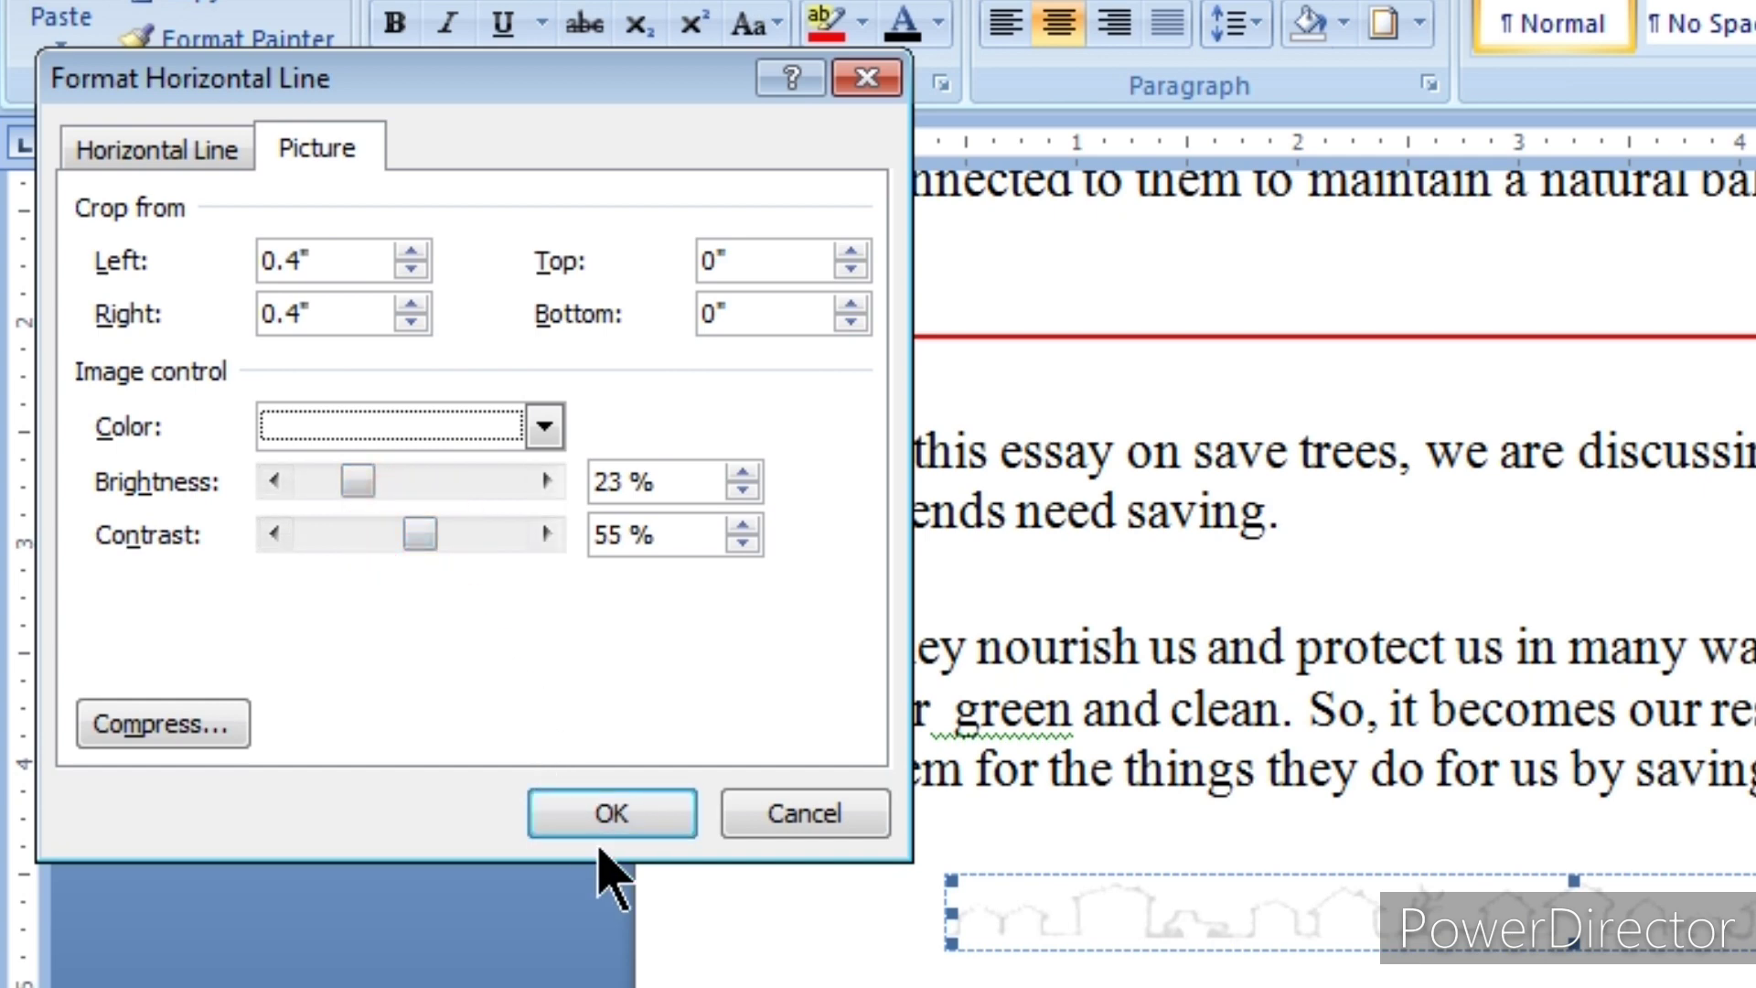
{"action": "left_click", "coordinate": [600, 817]}
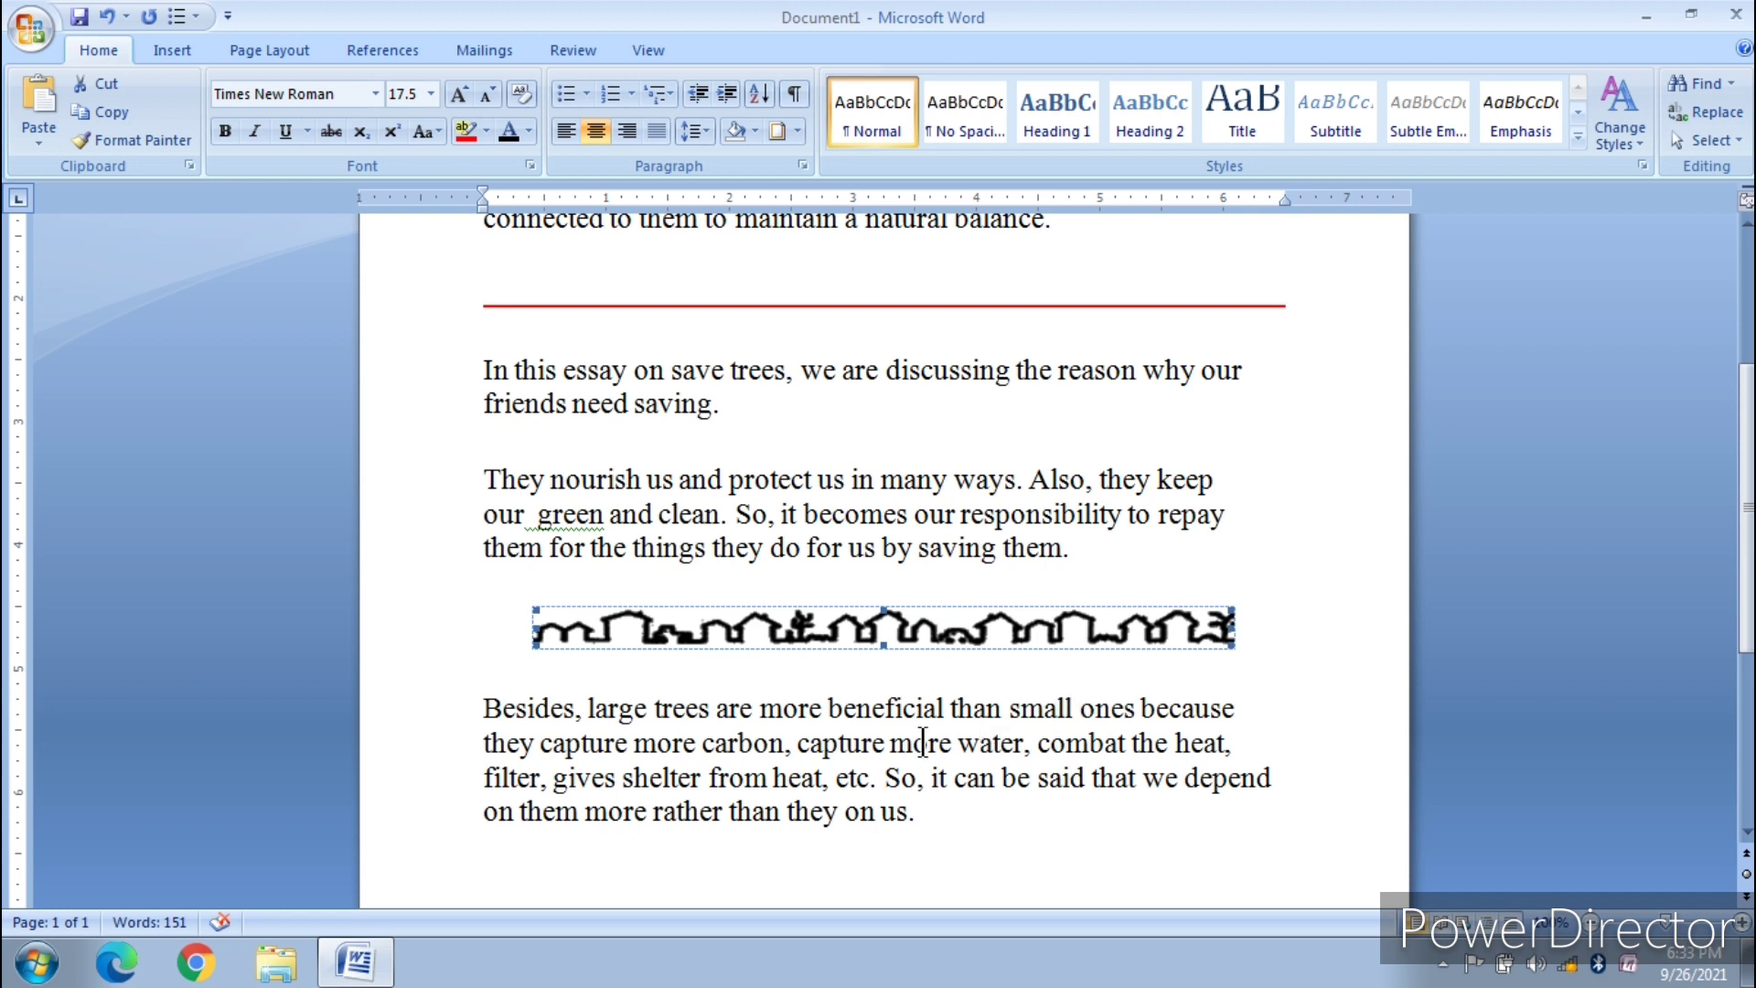
{"action": "double_click", "coordinate": [802, 630]}
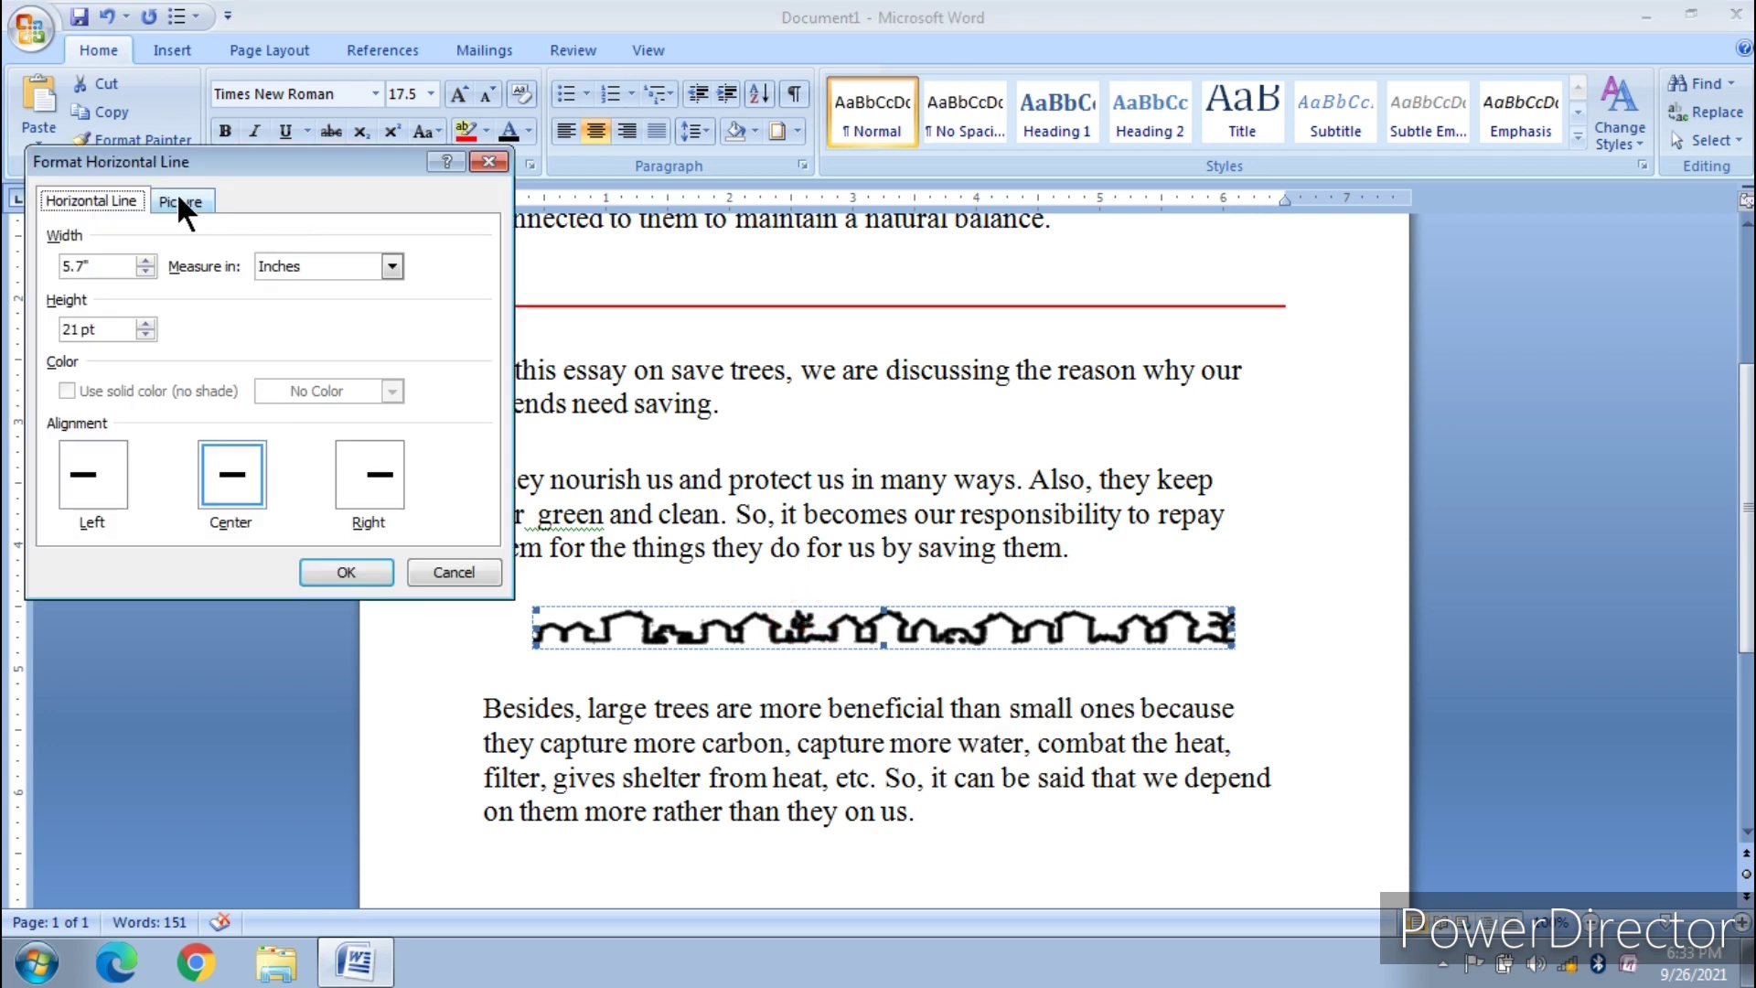
{"action": "left_click", "coordinate": [180, 202]}
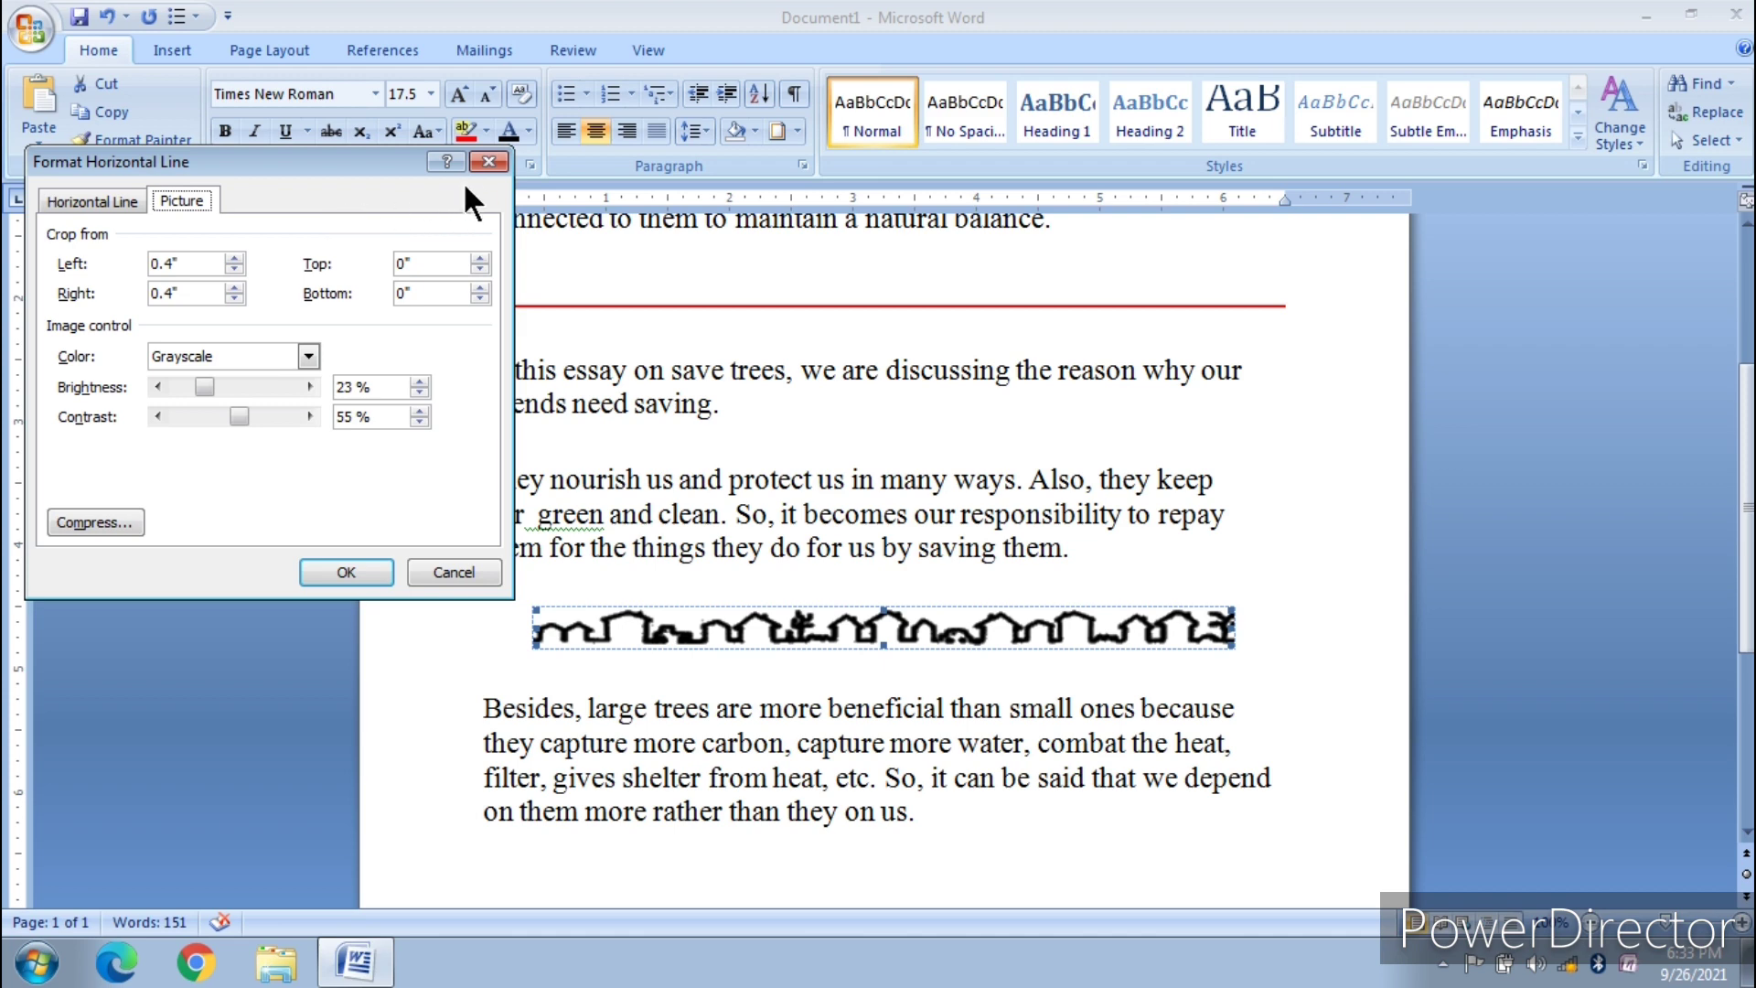
{"action": "left_click", "coordinate": [489, 161]}
{"action": "scroll", "coordinate": [777, 457], "scroll_direction": "up", "scroll_amount": 1}
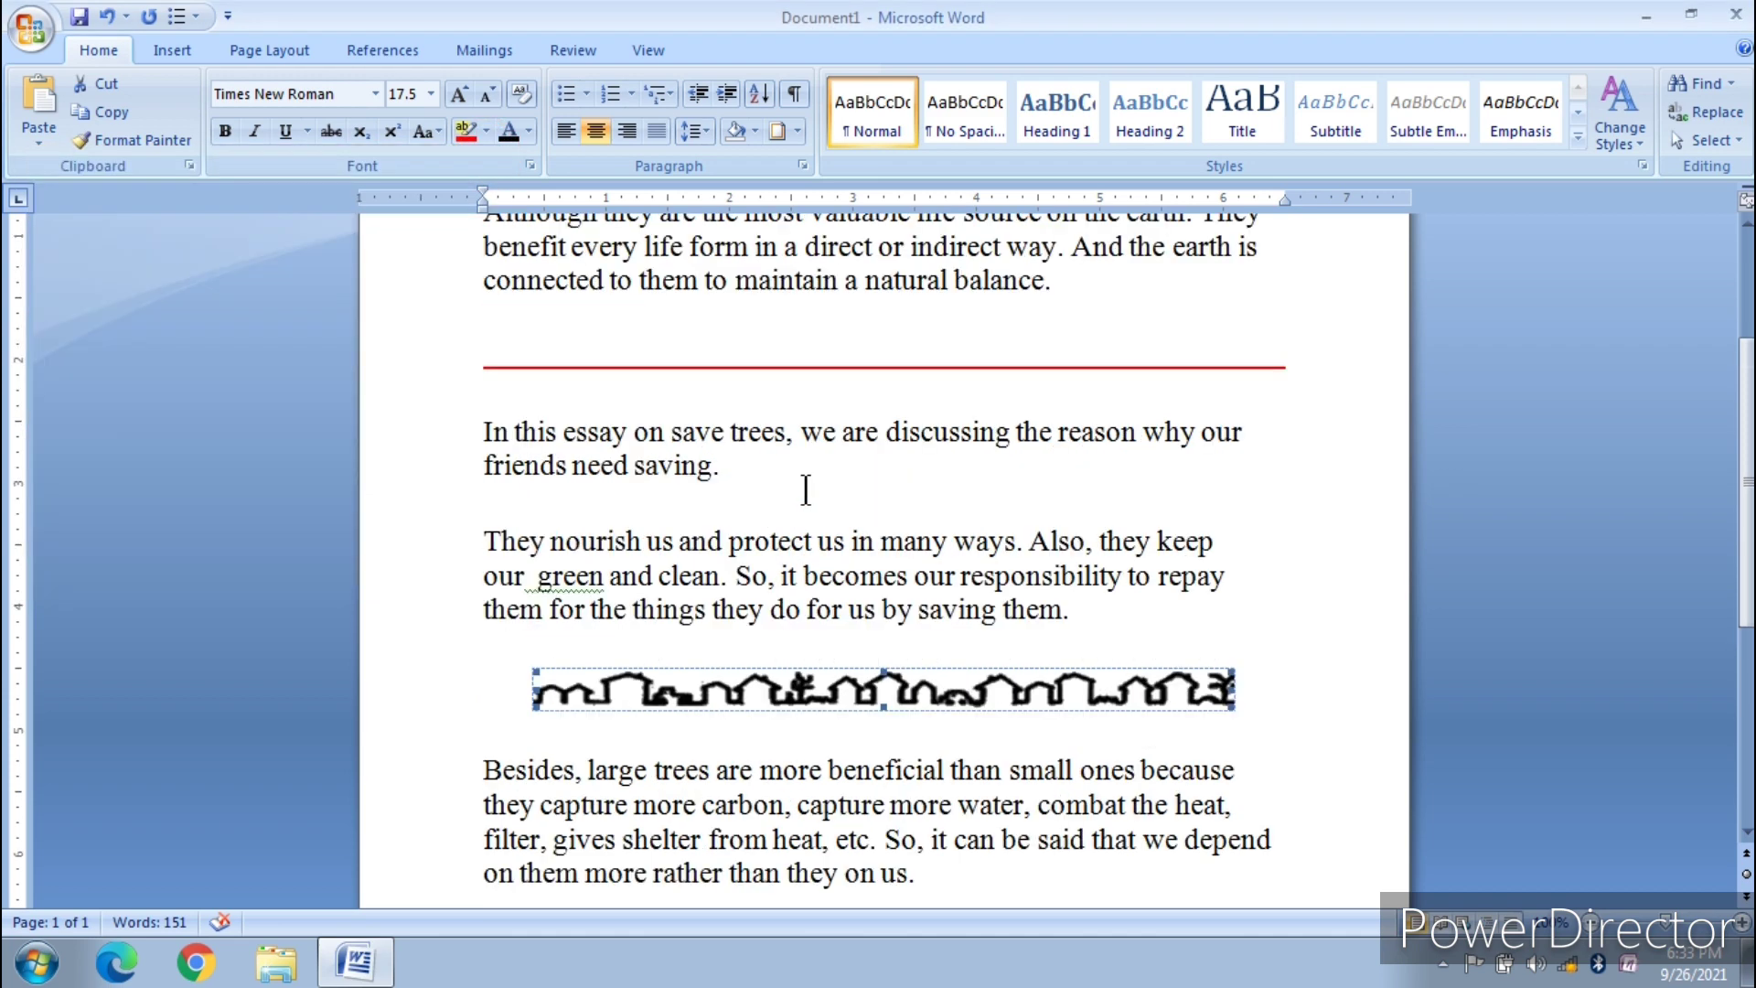